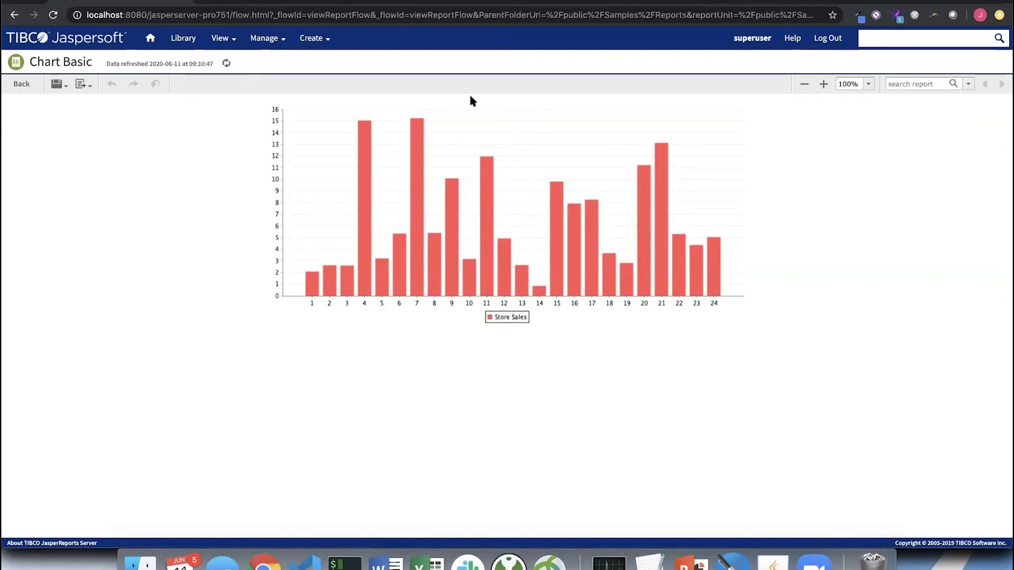
Step: Go back to the report repository, run the "Cities Styled" report and access its input controls
{"action": "left_click", "coordinate": [12, 86]}
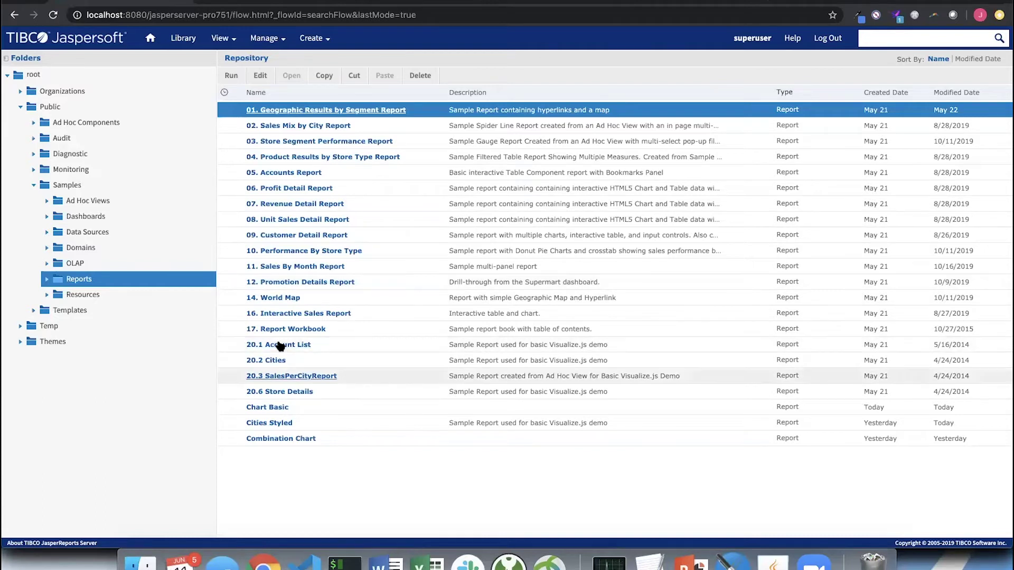
{"action": "left_click", "coordinate": [274, 423]}
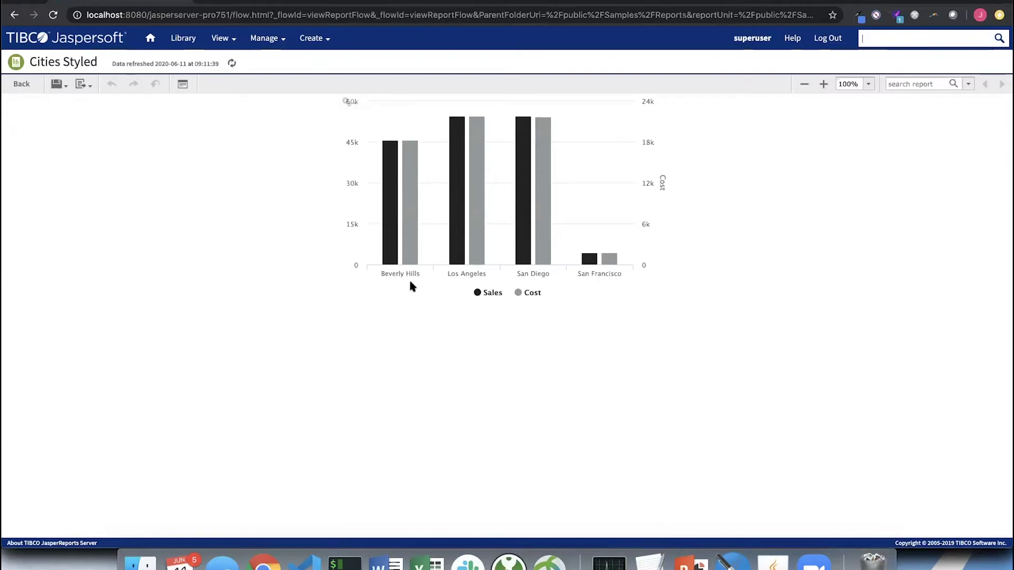
{"action": "left_click", "coordinate": [185, 85]}
Step: Switch to Jaspersoft Studio, open the dataset and query dialog of main_jrxml, and choose the "Foodmart 5432" data adapter
{"action": "left_click", "coordinate": [726, 560]}
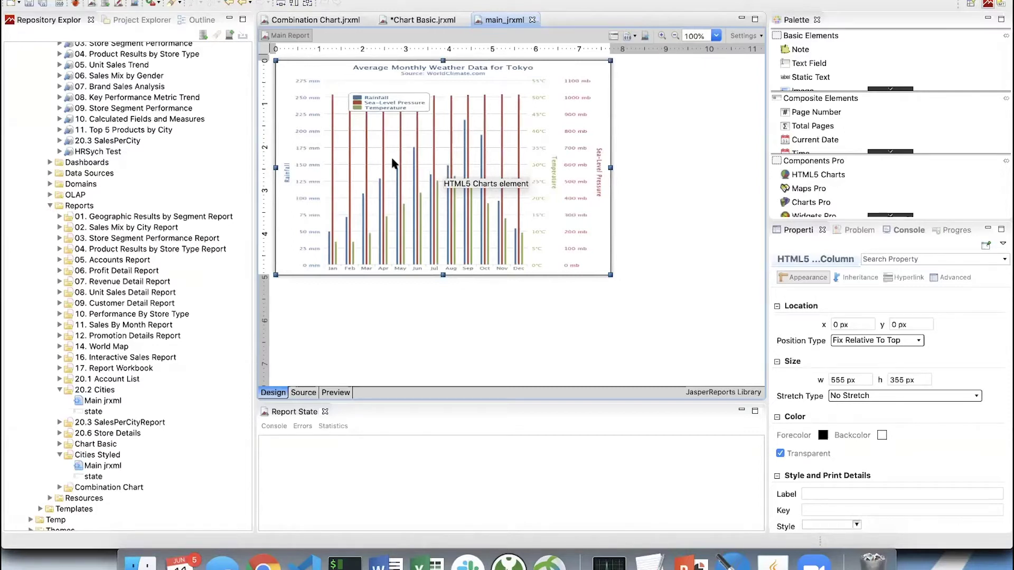
{"action": "left_click", "coordinate": [436, 203]}
{"action": "key", "text": "Escape"}
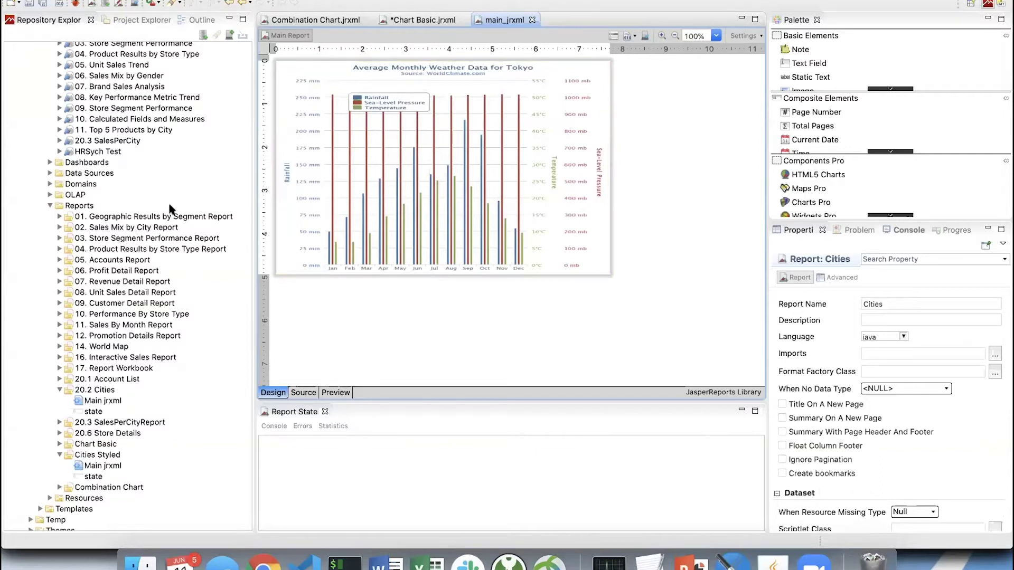
{"action": "left_click", "coordinate": [613, 36]}
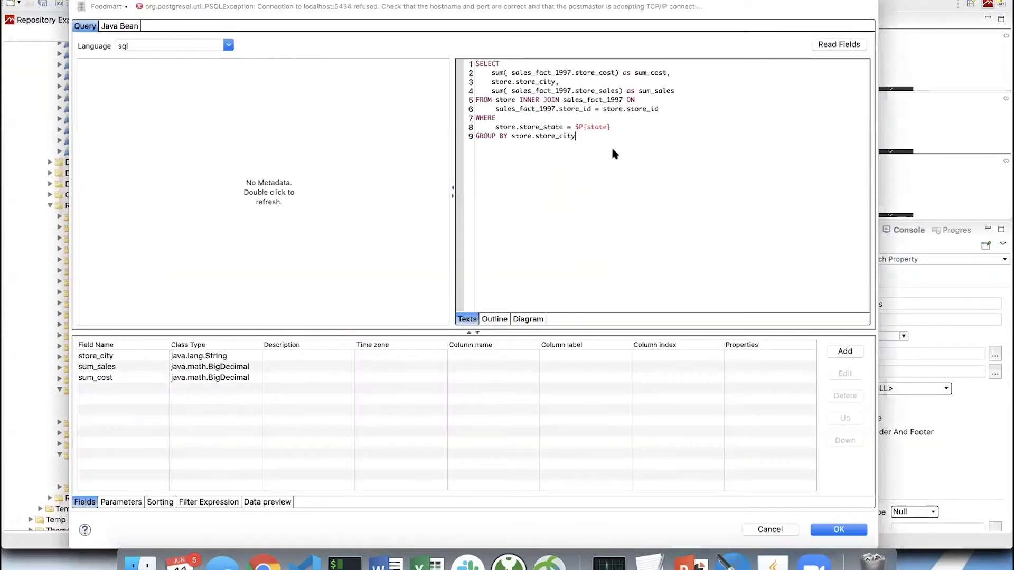
{"action": "left_click", "coordinate": [127, 7]}
{"action": "left_click", "coordinate": [195, 95]}
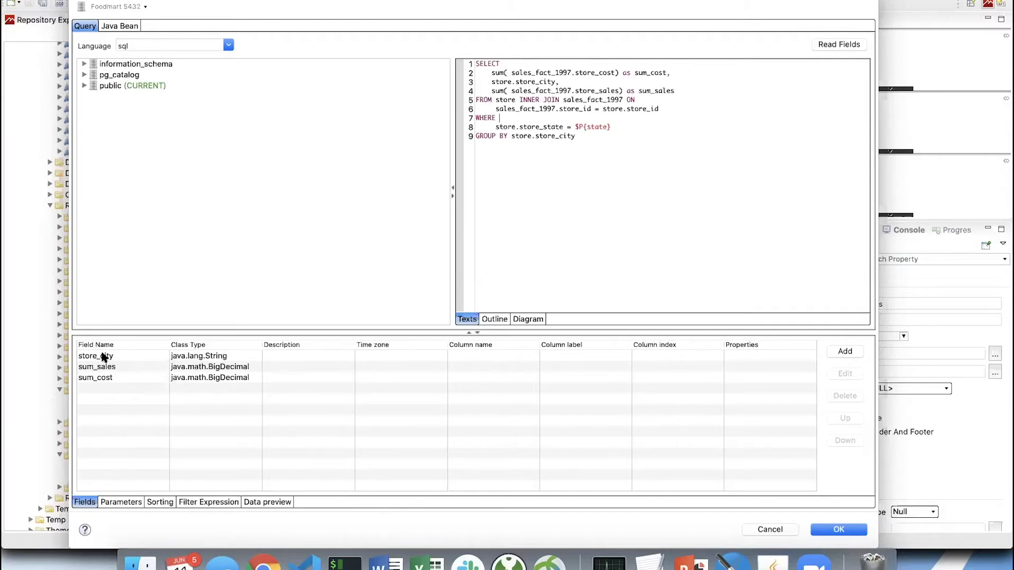
Step: Examine the query's WHERE condition that filters store.store_state by the $P{state} parameter
{"action": "left_click", "coordinate": [585, 160]}
{"action": "left_click_drag", "start_coordinate": [493, 126], "coordinate": [624, 124]}
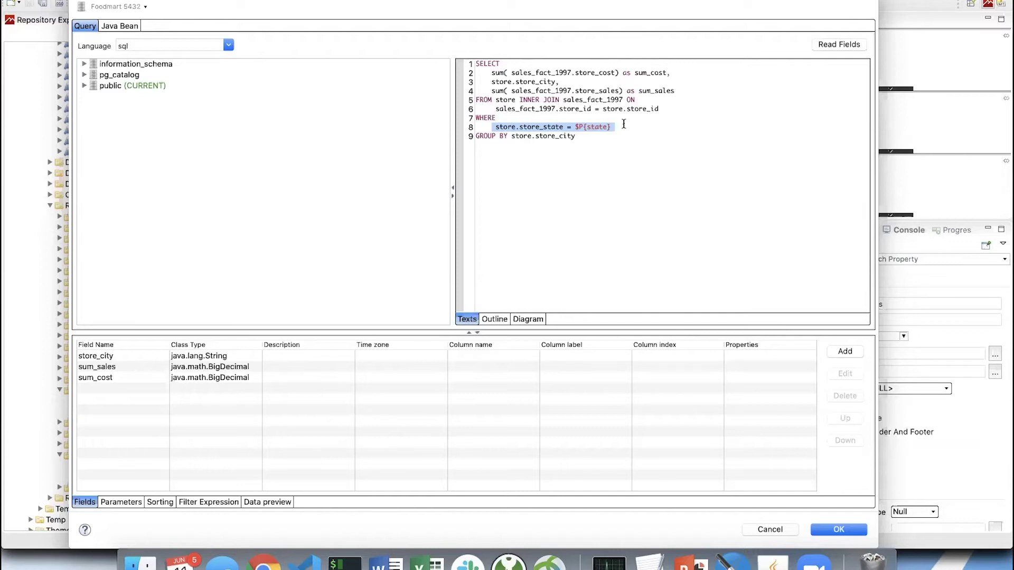
{"action": "left_click", "coordinate": [599, 136]}
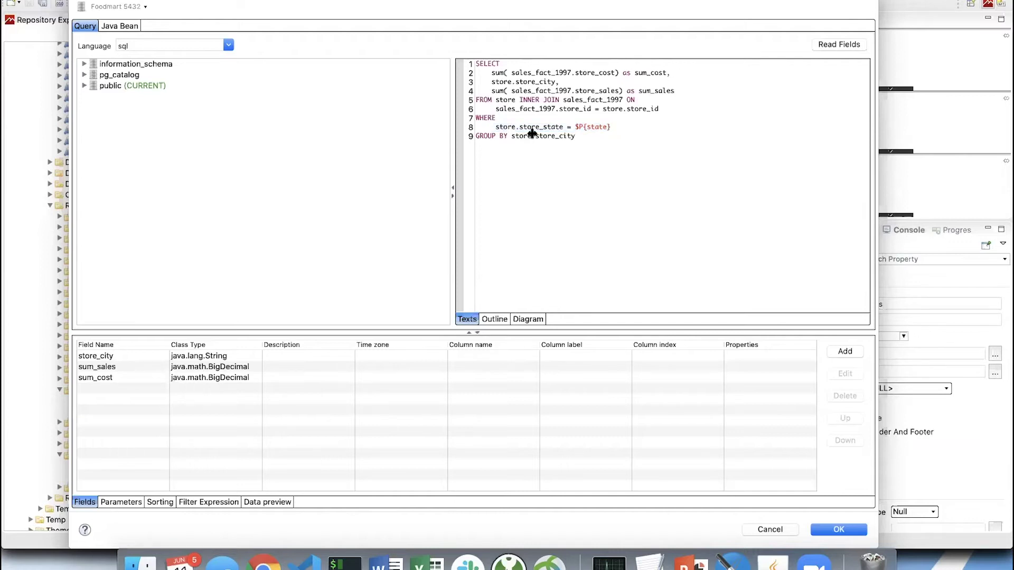
Step: Refresh the query's data preview for the first 10 records, check the city rows, and accept the query dialog
{"action": "left_click", "coordinate": [265, 501]}
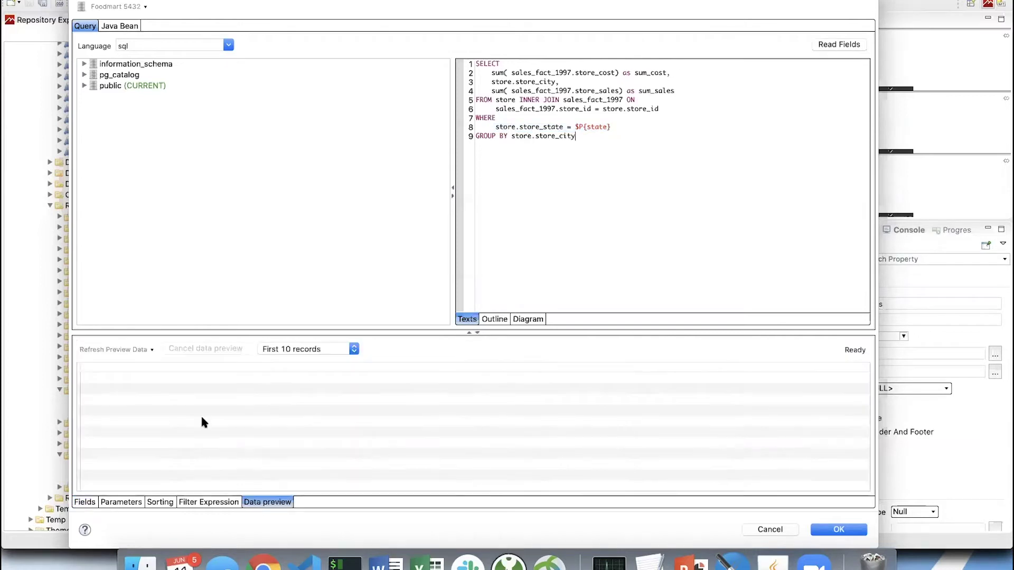
{"action": "left_click", "coordinate": [123, 346]}
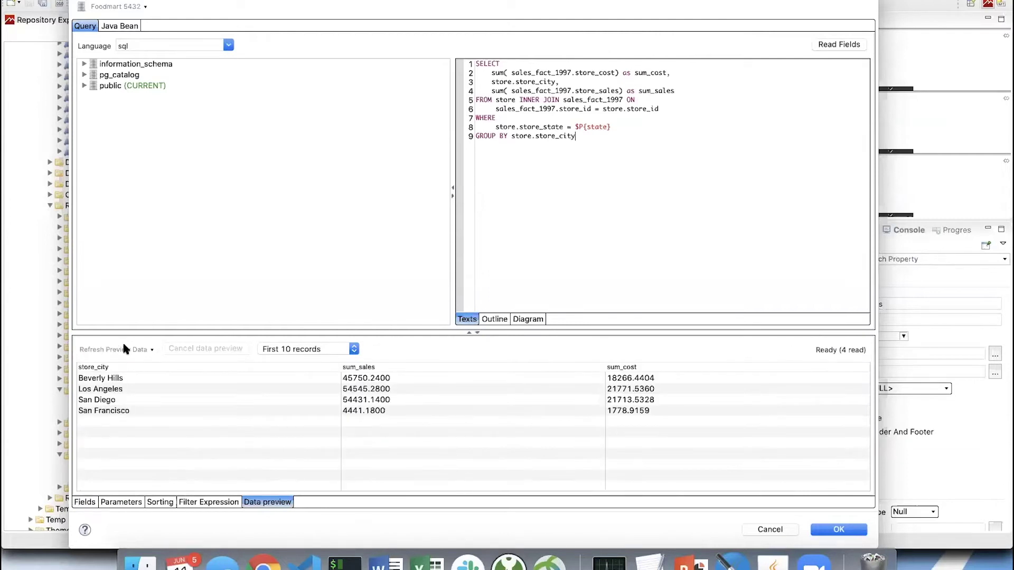
{"action": "left_click", "coordinate": [124, 379]}
{"action": "left_click", "coordinate": [125, 390]}
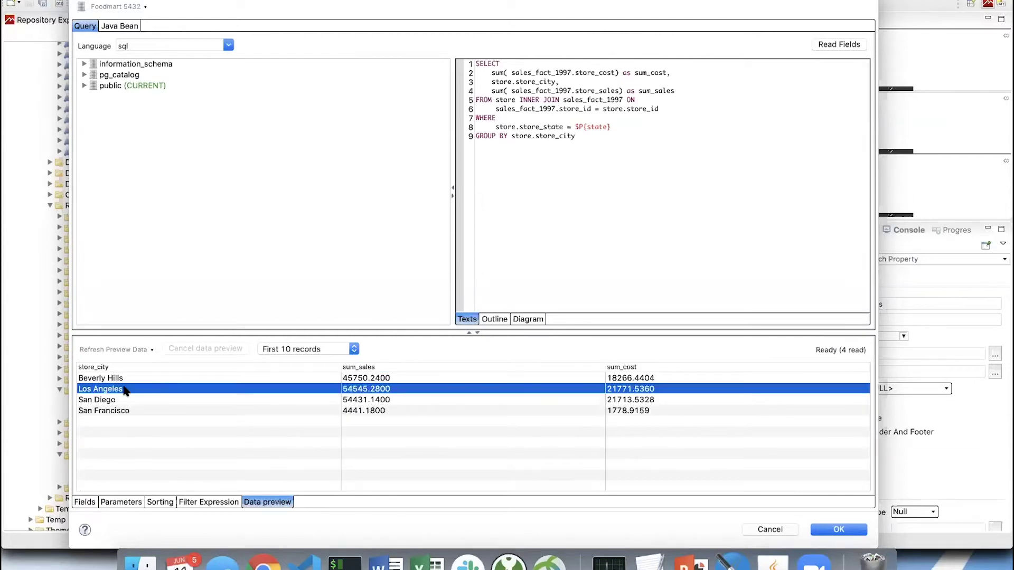
{"action": "left_click", "coordinate": [124, 402]}
{"action": "left_click", "coordinate": [124, 411]}
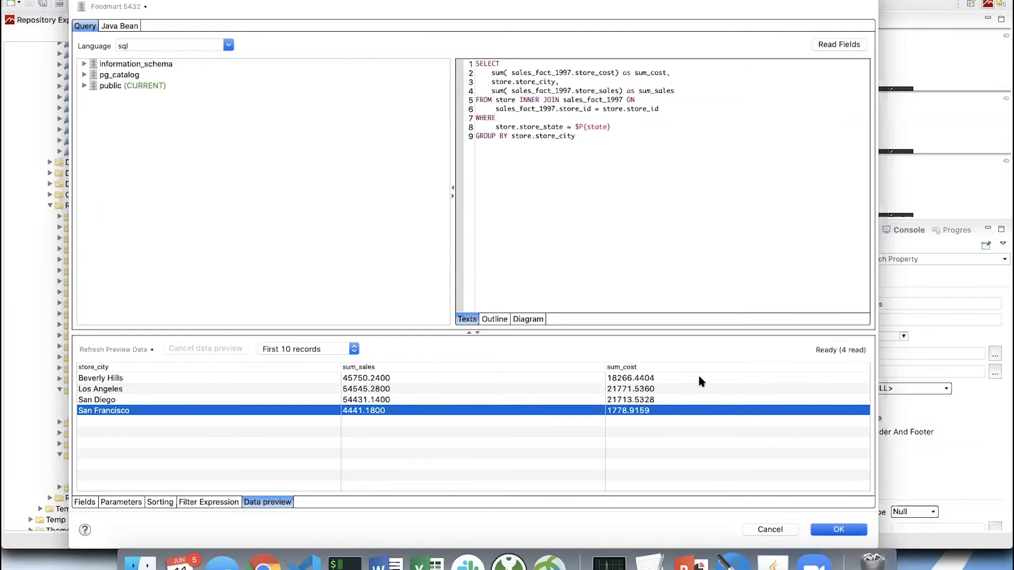
{"action": "key", "text": "Return"}
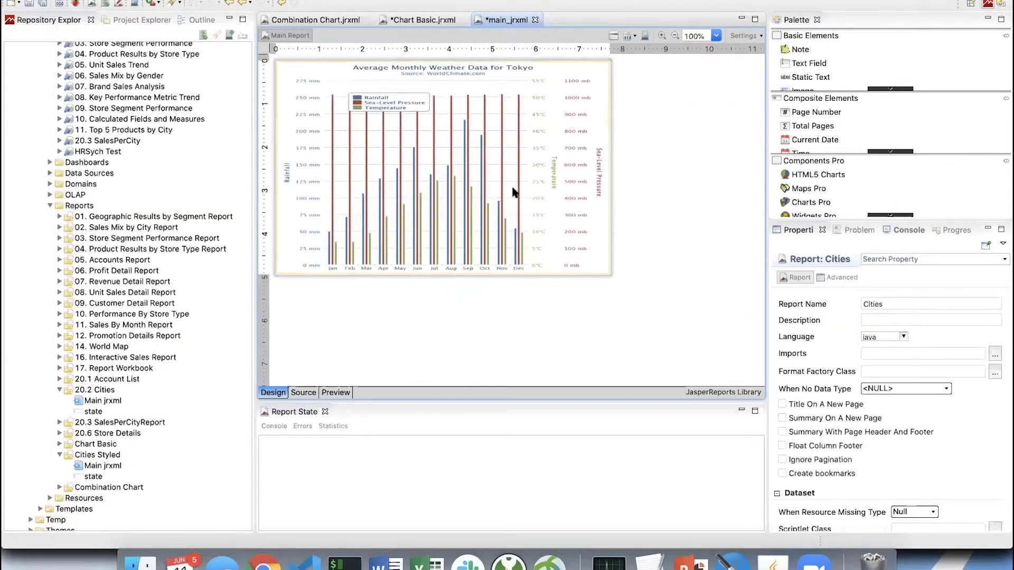
Step: Open the HTML5 chart for editing and browse the available chart types around MultiAxisColumn
{"action": "left_click", "coordinate": [474, 195]}
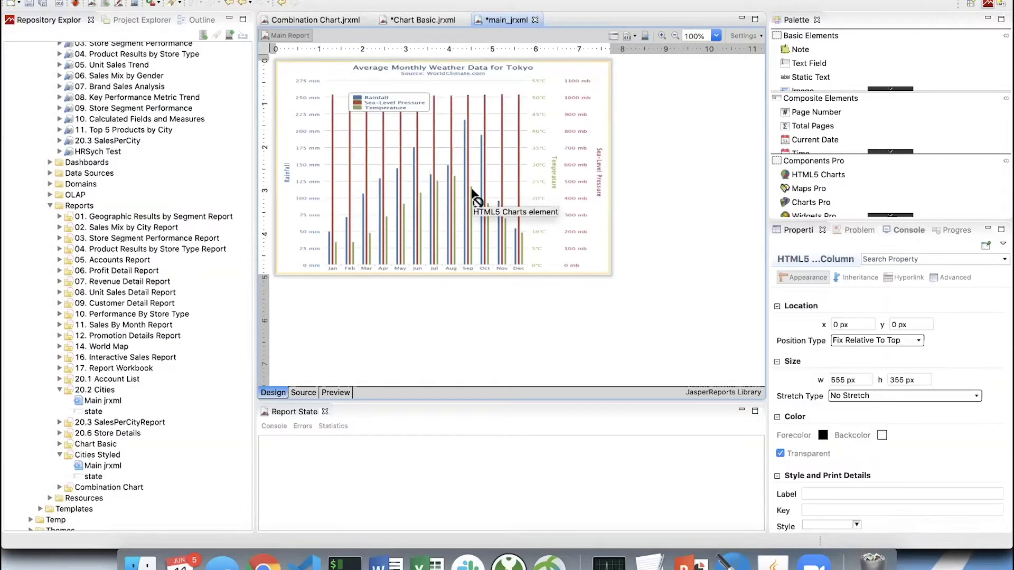
{"action": "double_click", "coordinate": [473, 190]}
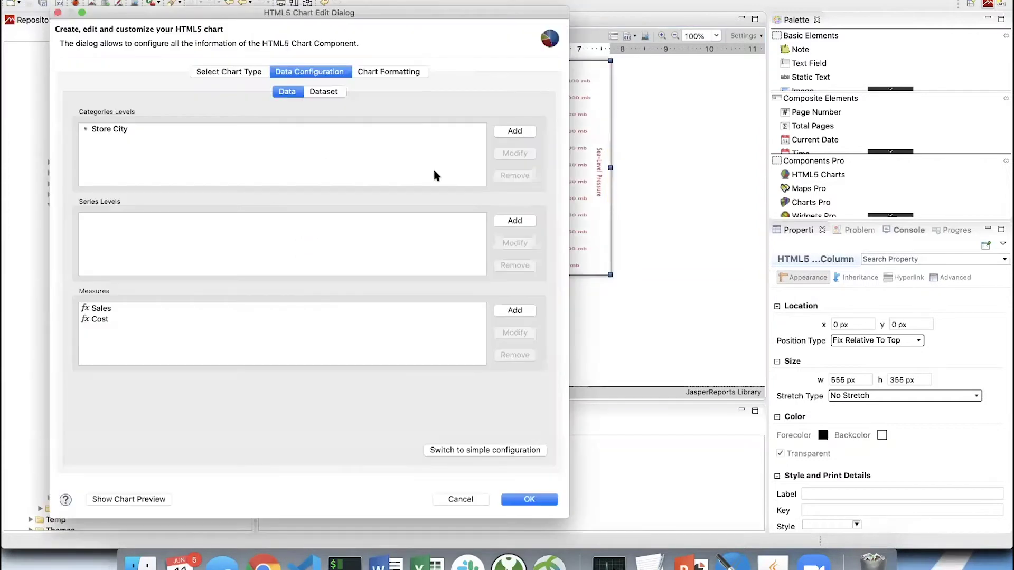
{"action": "left_click", "coordinate": [240, 70]}
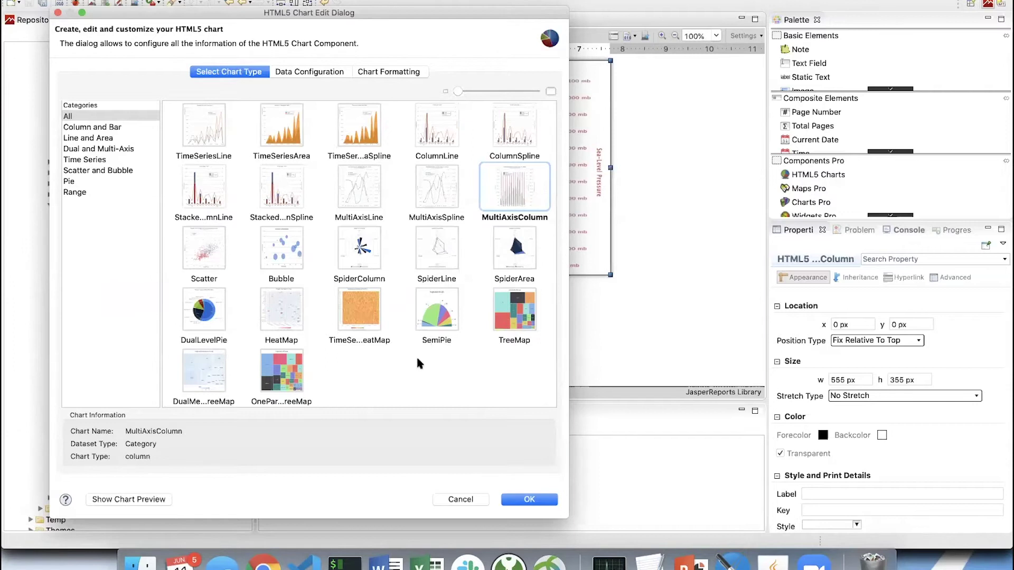
{"action": "scroll", "coordinate": [442, 249], "scroll_direction": "up", "scroll_amount": 5}
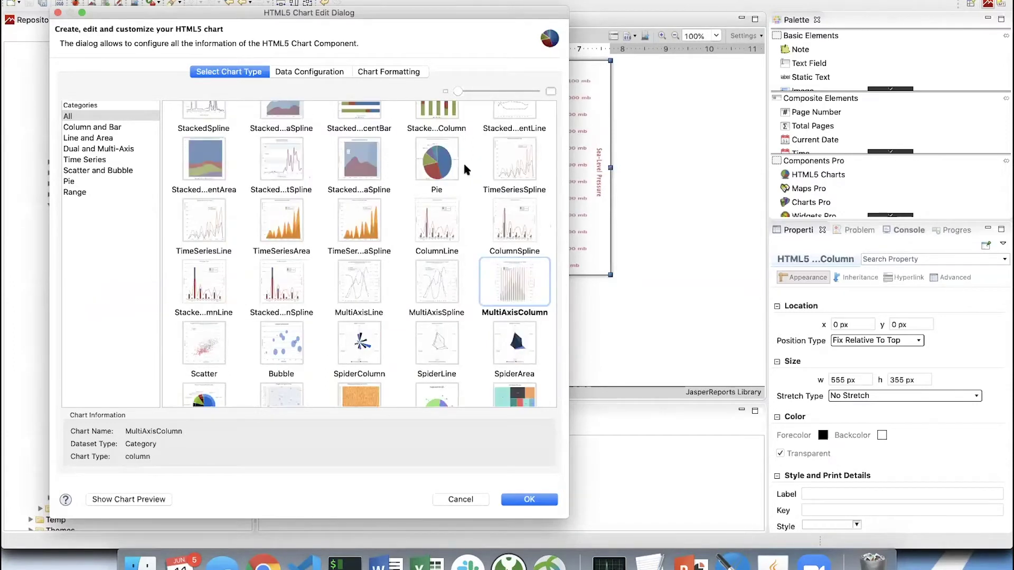
{"action": "scroll", "coordinate": [458, 104], "scroll_direction": "down", "scroll_amount": 5}
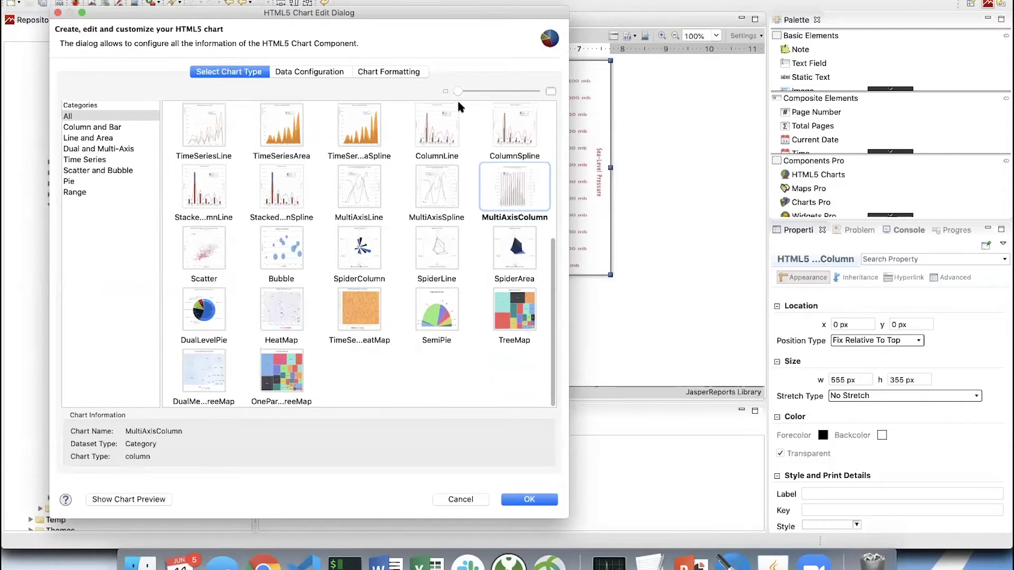
{"action": "scroll", "coordinate": [473, 211], "scroll_direction": "up", "scroll_amount": 1}
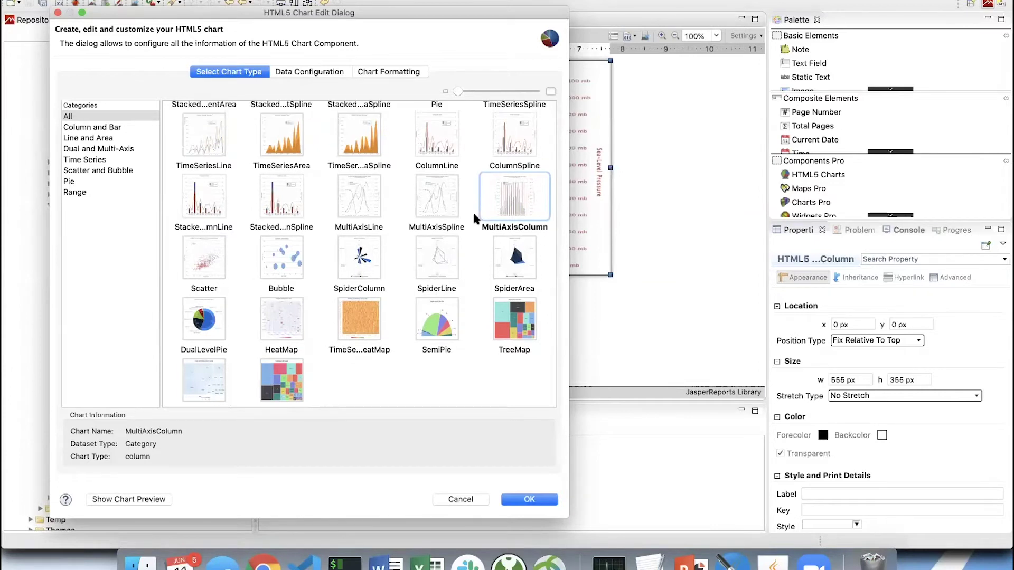
{"action": "scroll", "coordinate": [473, 215], "scroll_direction": "up", "scroll_amount": 10}
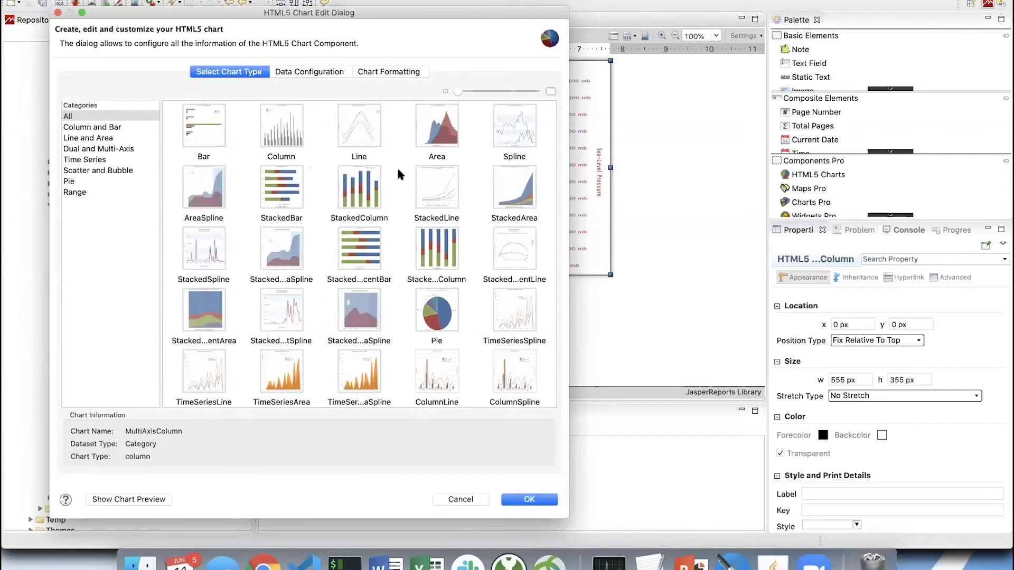
Step: Inspect the chart's data configuration: the Store City category level and the Sales and Cost measure definitions
{"action": "left_click", "coordinate": [297, 72]}
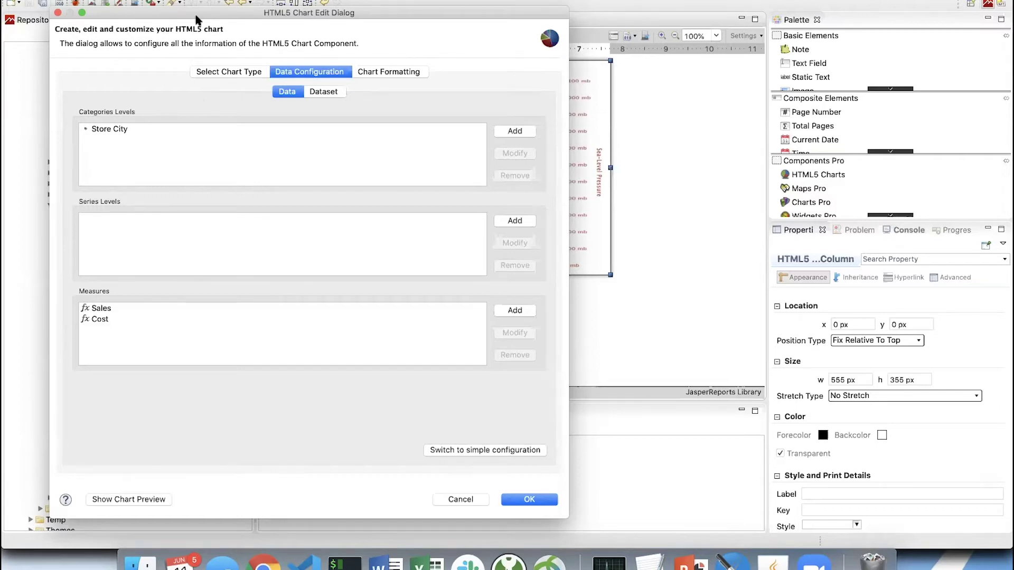
{"action": "left_click_drag", "start_coordinate": [196, 20], "coordinate": [229, 22]}
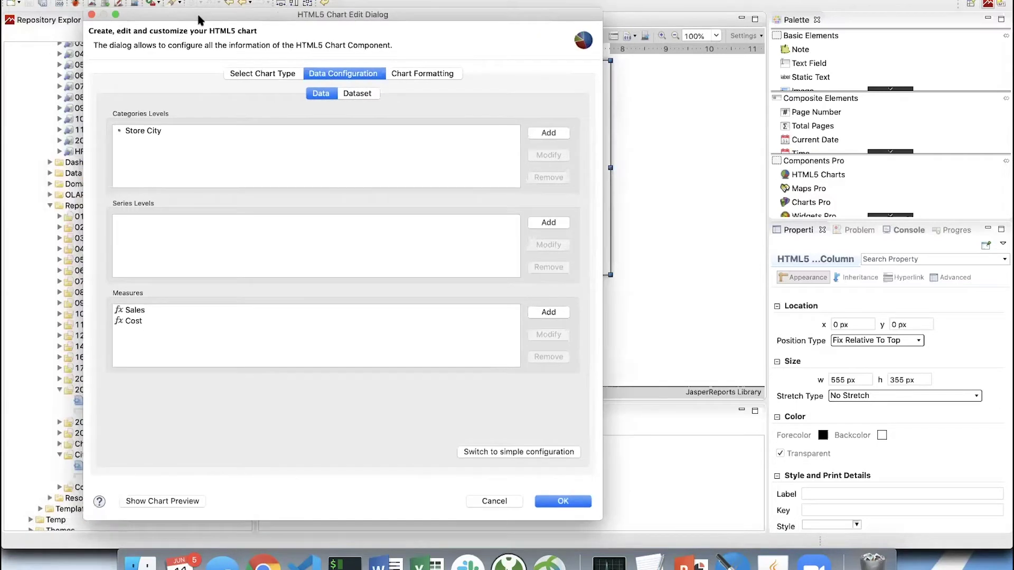
{"action": "double_click", "coordinate": [136, 132]}
{"action": "left_click_drag", "start_coordinate": [256, 142], "coordinate": [209, 78]}
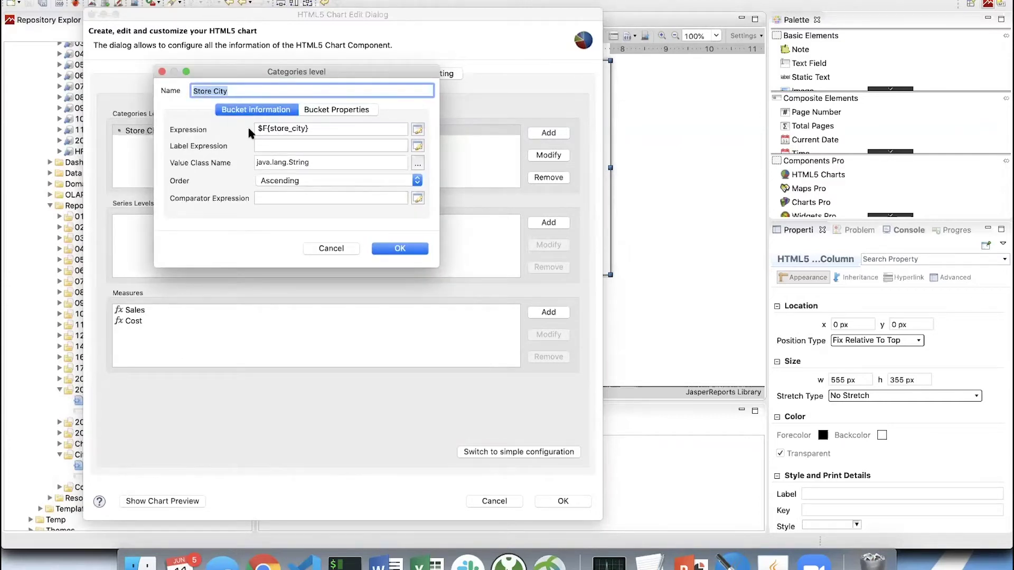
{"action": "left_click", "coordinate": [382, 248]}
{"action": "double_click", "coordinate": [136, 311]}
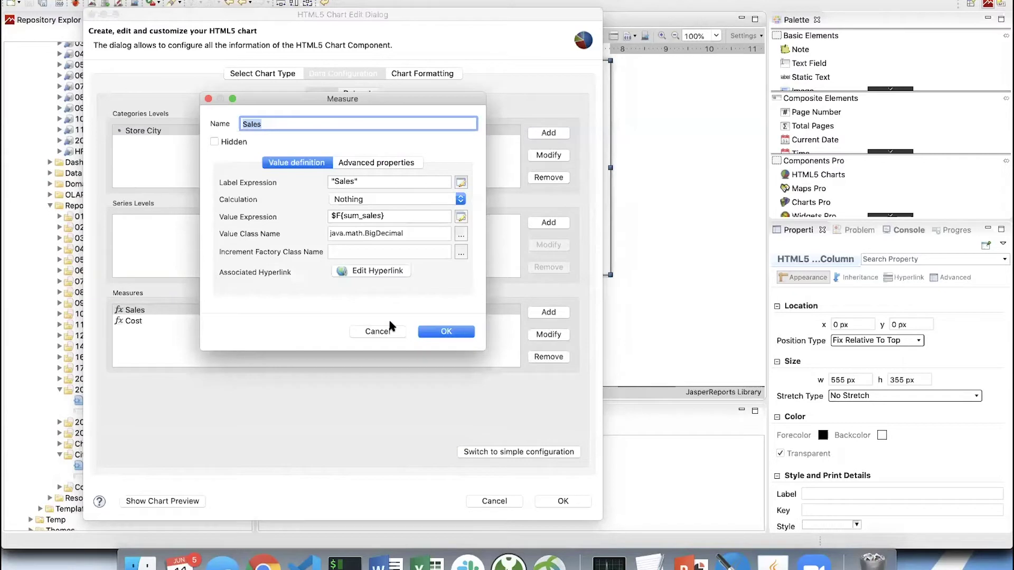
{"action": "left_click", "coordinate": [390, 330]}
{"action": "double_click", "coordinate": [132, 321]}
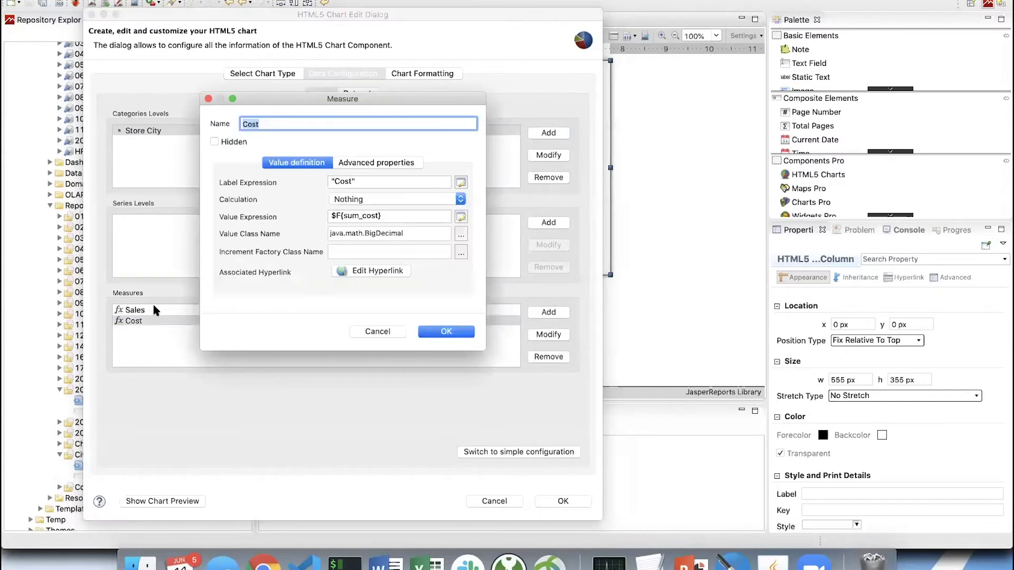
{"action": "left_click", "coordinate": [377, 332]}
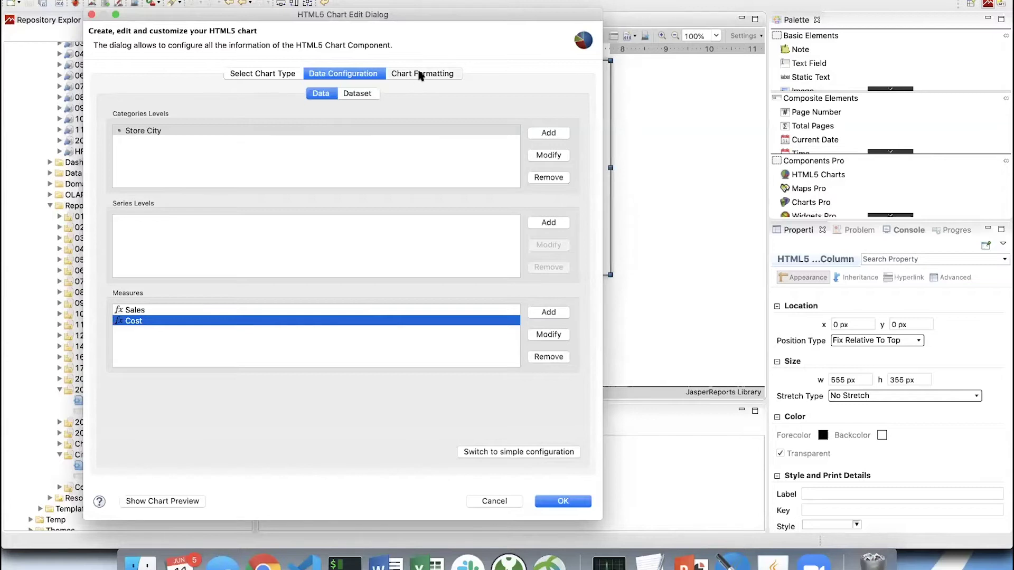
Step: Inspect the full colors palette expression in the chart formatting settings and close the expression editor
{"action": "left_click", "coordinate": [420, 74]}
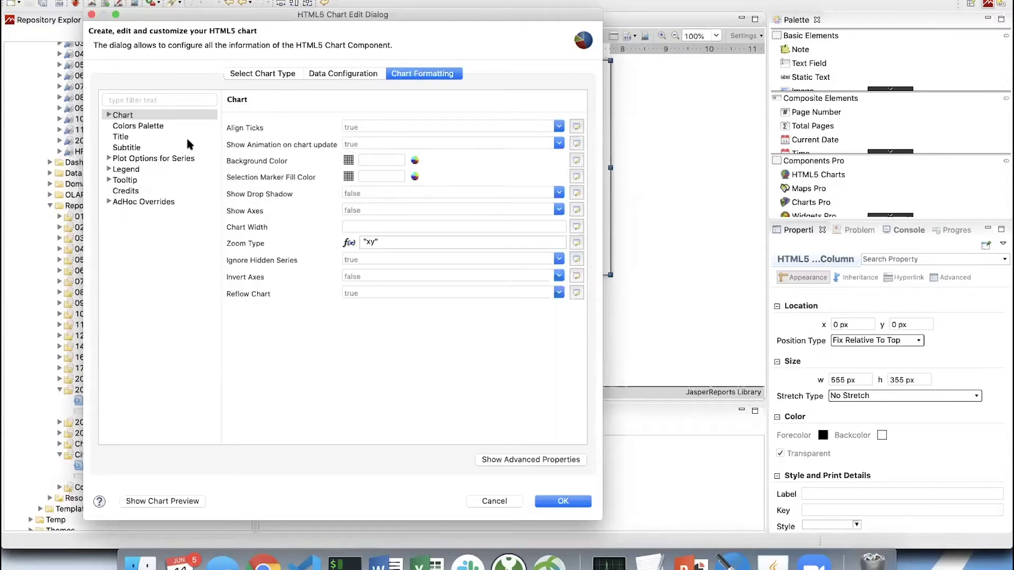
{"action": "left_click", "coordinate": [154, 127]}
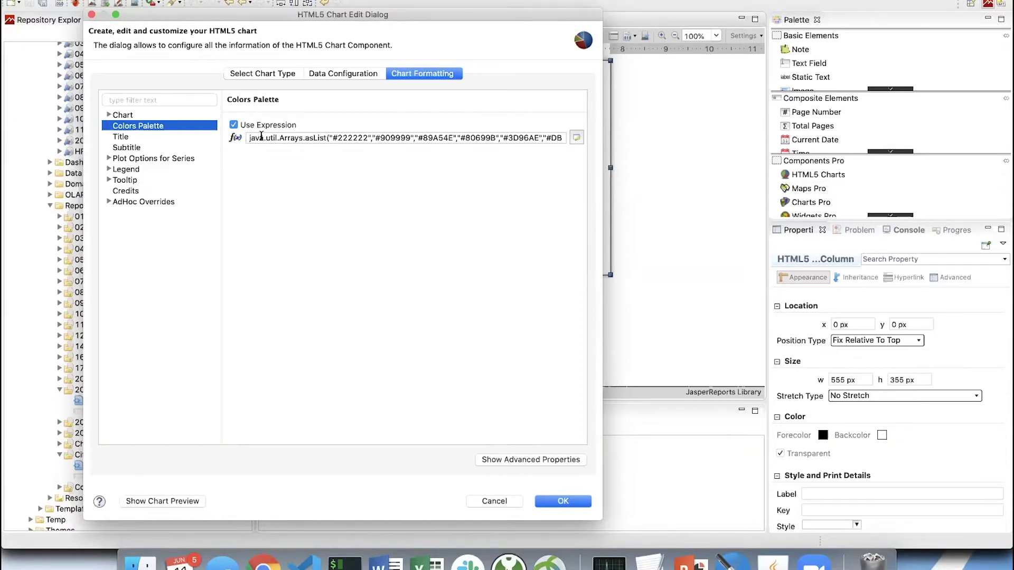
{"action": "left_click", "coordinate": [576, 138]}
{"action": "left_click", "coordinate": [366, 80]}
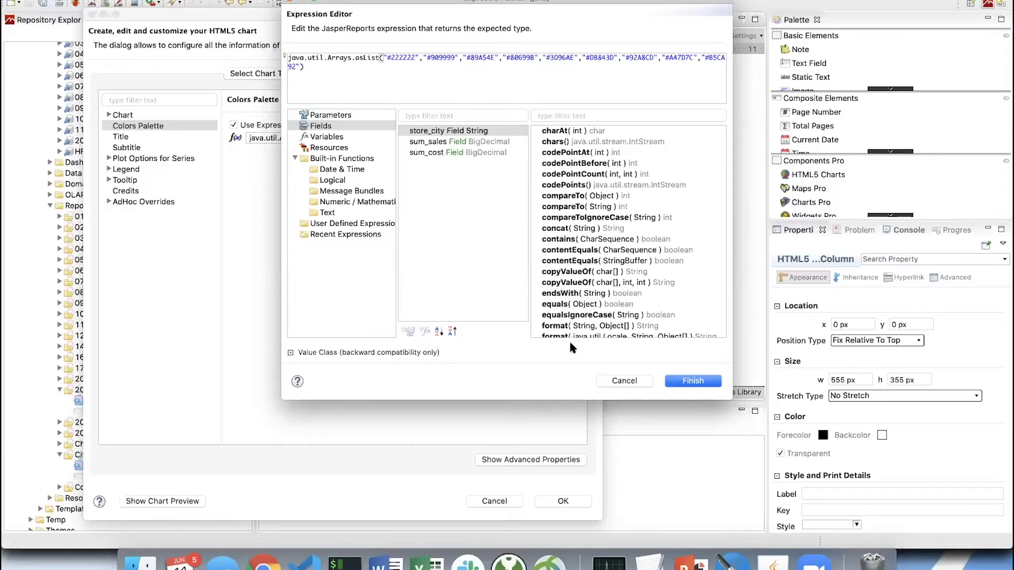
{"action": "left_click", "coordinate": [693, 381]}
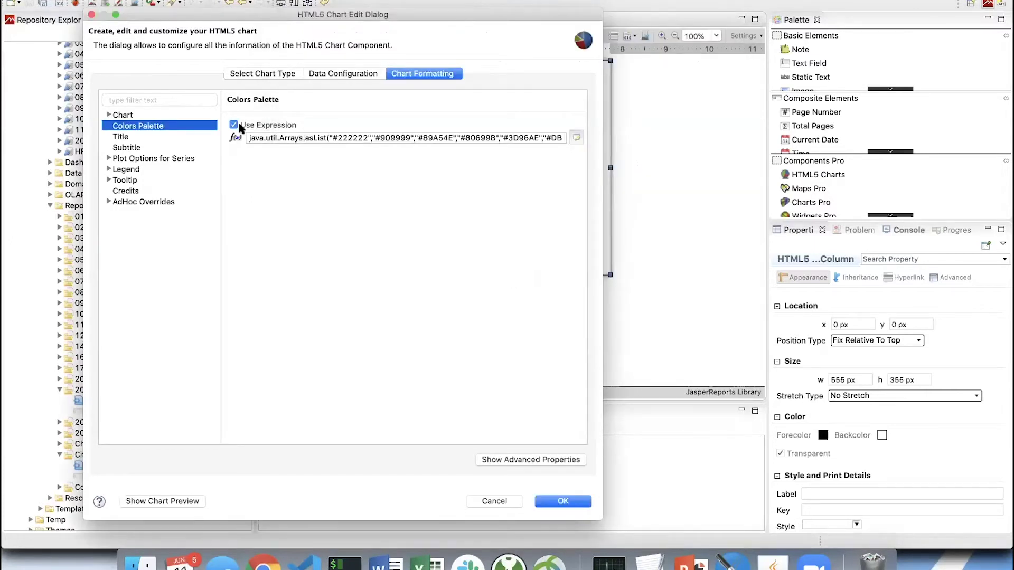
Step: Turn off the expression for the colors palette, then move #90ed7d up one place and #f7a35c up two places
{"action": "left_click", "coordinate": [233, 125]}
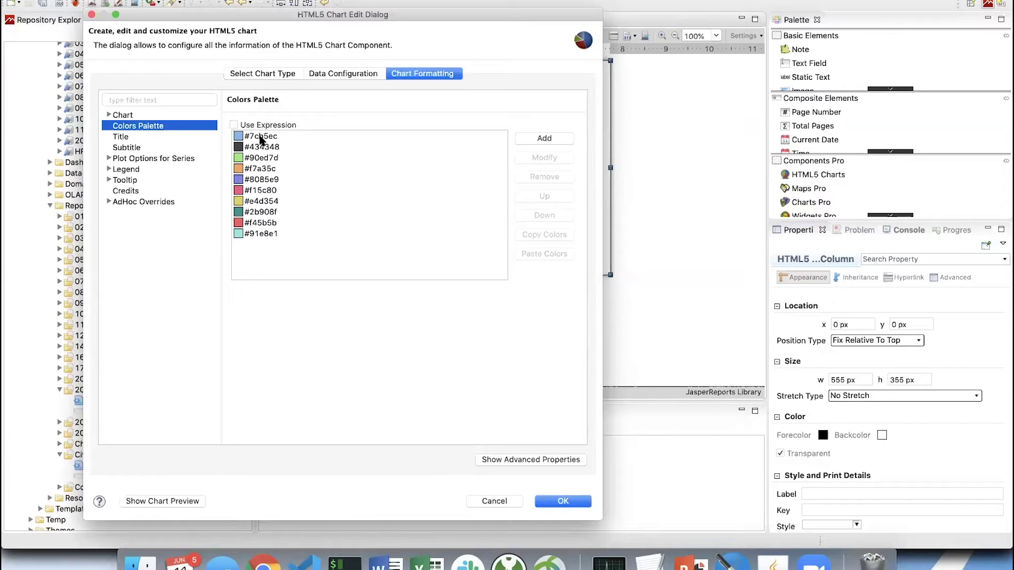
{"action": "left_click", "coordinate": [267, 158]}
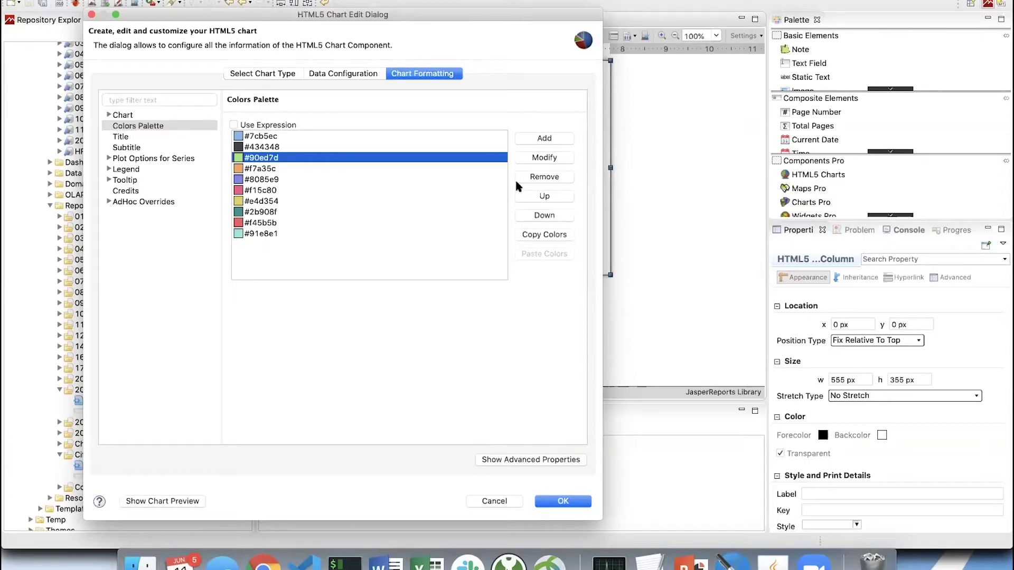
{"action": "left_click", "coordinate": [544, 196]}
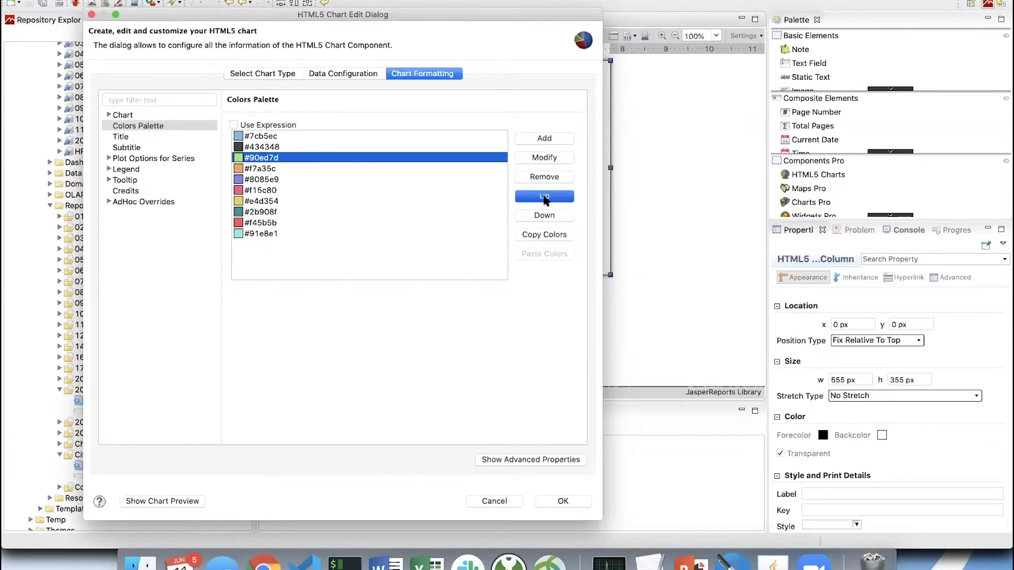
{"action": "left_click", "coordinate": [267, 169]}
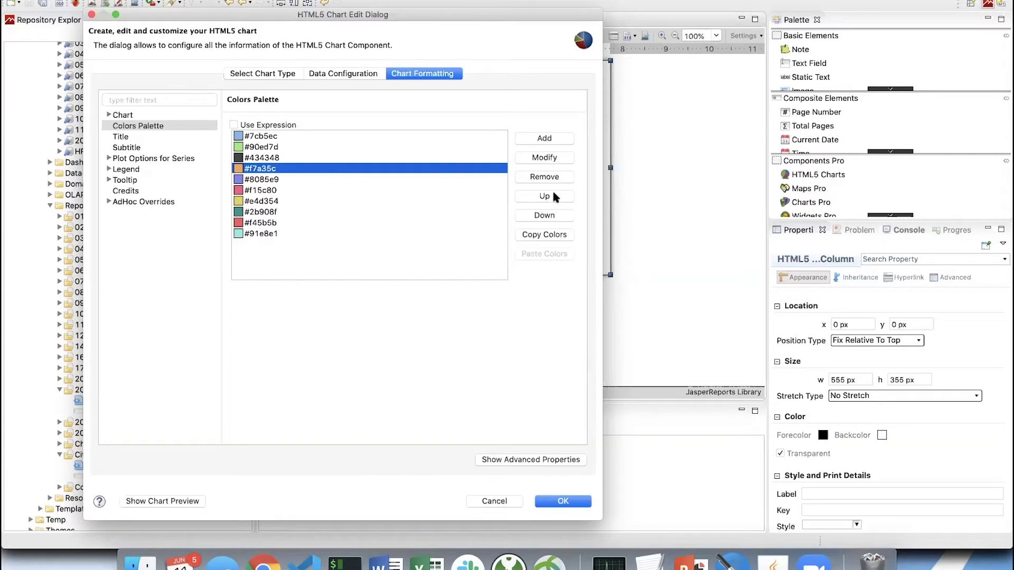
{"action": "left_click", "coordinate": [553, 193]}
{"action": "left_click", "coordinate": [553, 193]}
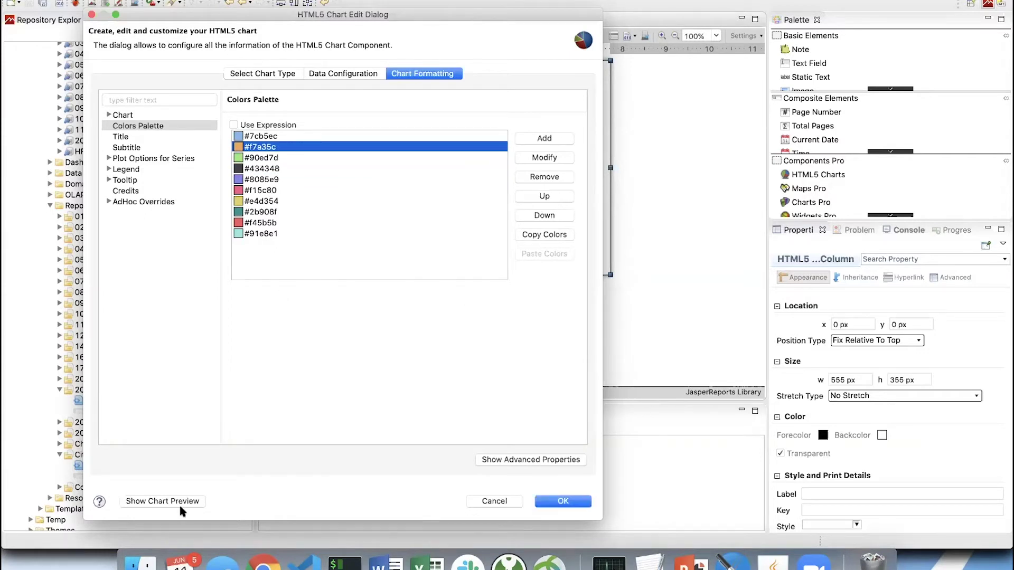
Step: Show the chart preview, widen the edit dialog to enlarge it, and refresh the preview
{"action": "left_click_drag", "start_coordinate": [282, 15], "coordinate": [238, 11]}
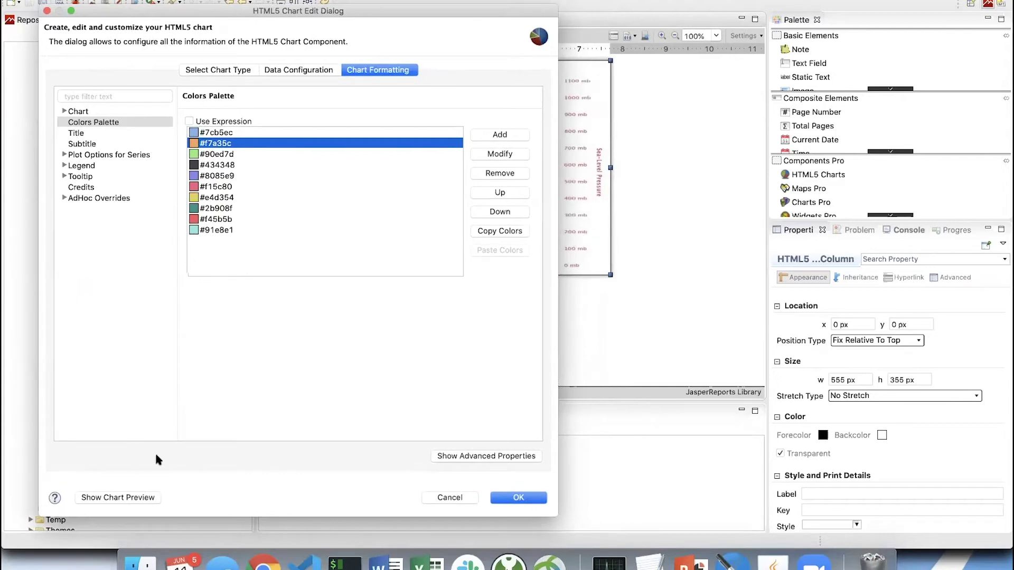
{"action": "left_click", "coordinate": [133, 497]}
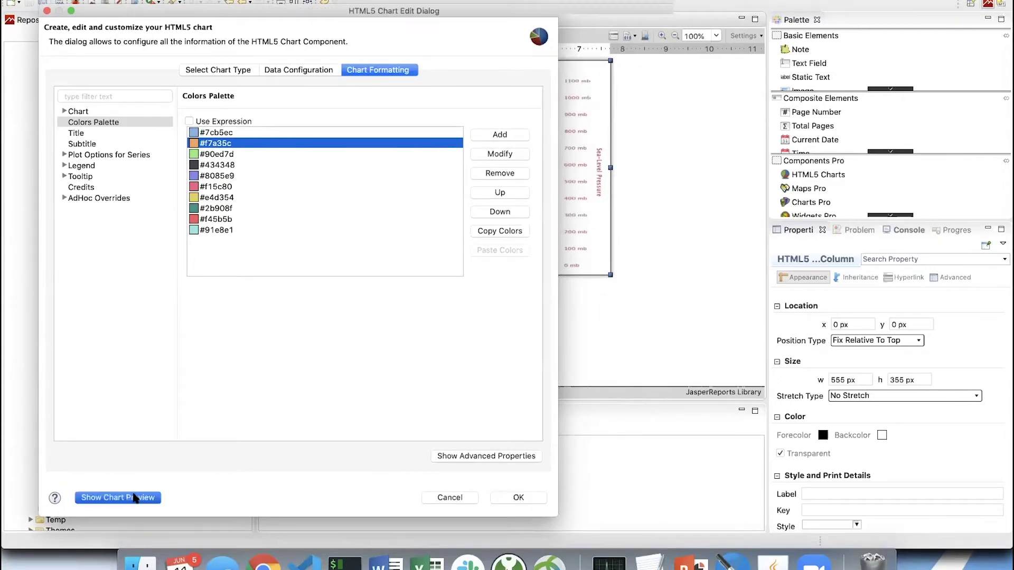
{"action": "left_click_drag", "start_coordinate": [751, 144], "coordinate": [987, 133]}
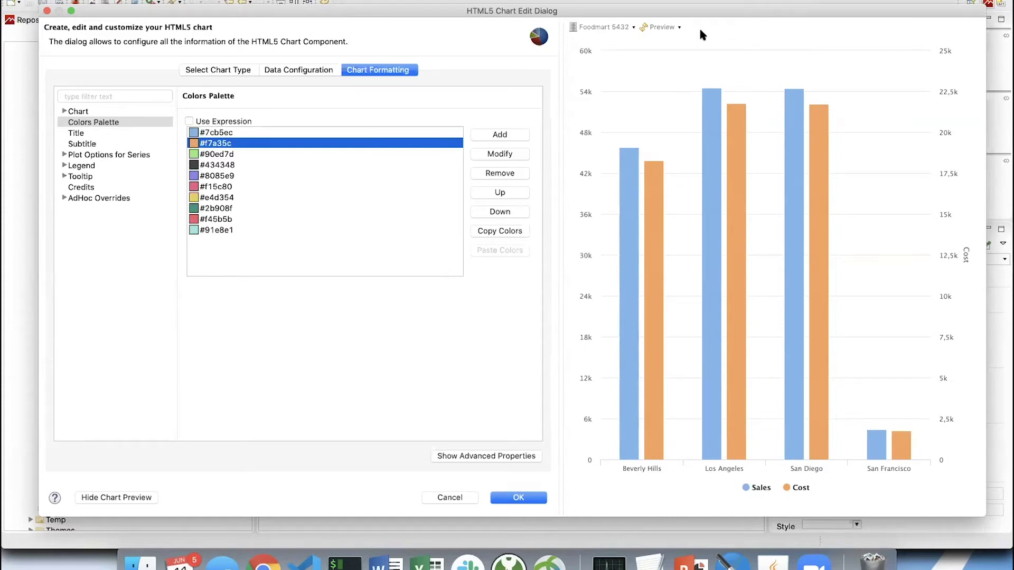
{"action": "left_click", "coordinate": [660, 27]}
Step: Return to the chart's data configuration and open the Sales measure for editing
{"action": "left_click", "coordinate": [224, 74]}
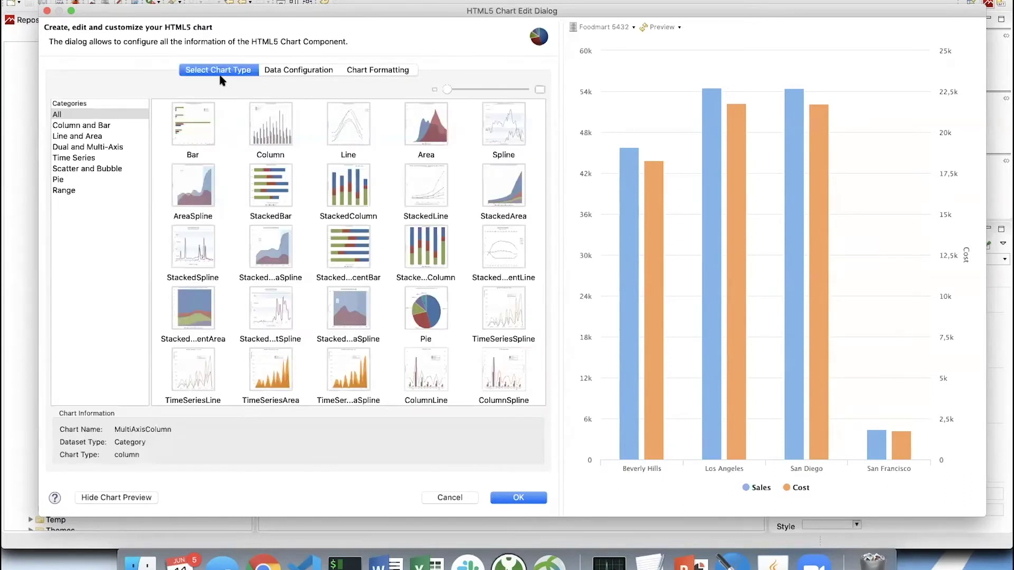
{"action": "left_click", "coordinate": [283, 70]}
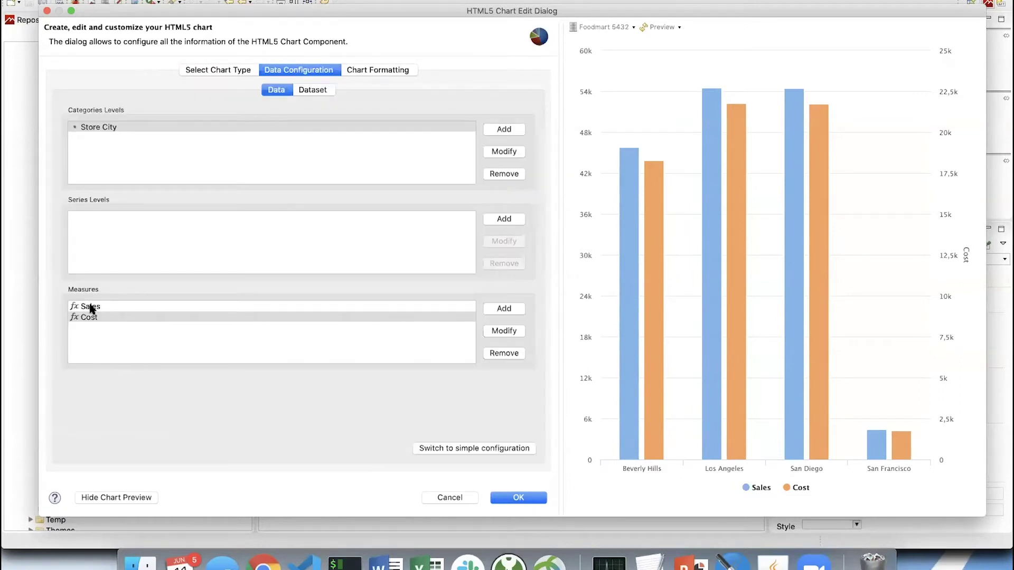
{"action": "left_click", "coordinate": [91, 309]}
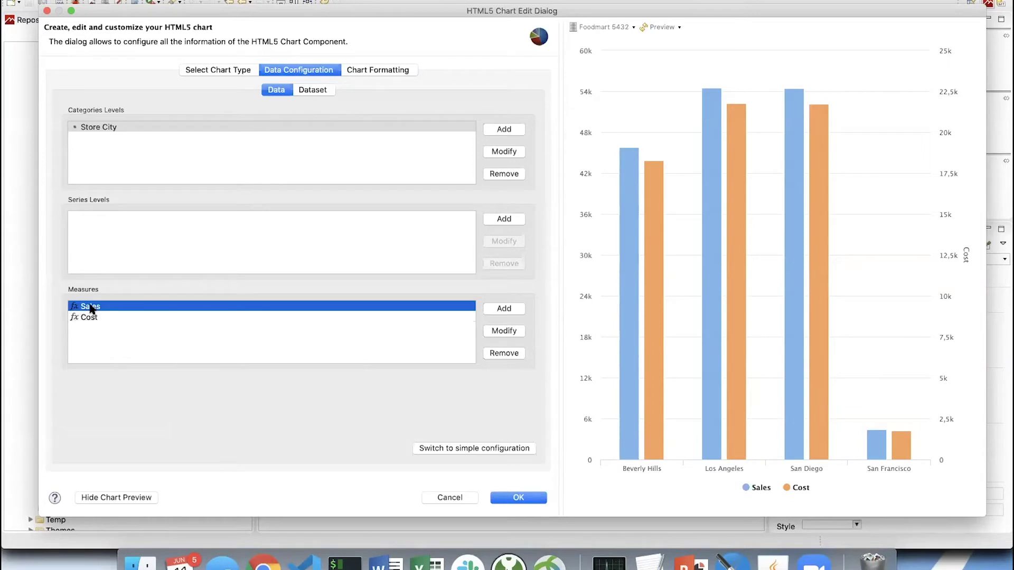
{"action": "left_click", "coordinate": [93, 319]}
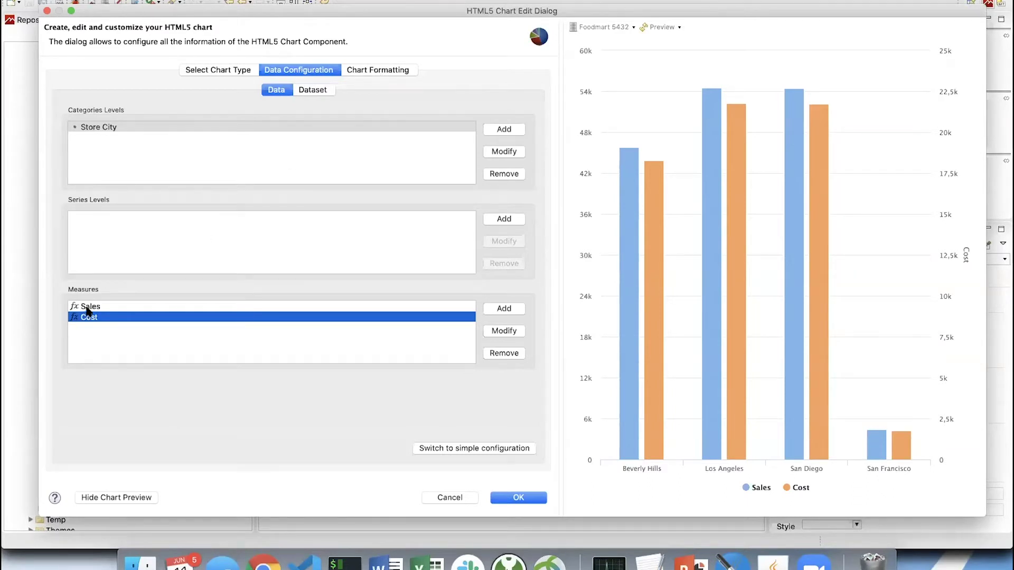
{"action": "double_click", "coordinate": [88, 307]}
{"action": "left_click_drag", "start_coordinate": [439, 95], "coordinate": [246, 67]}
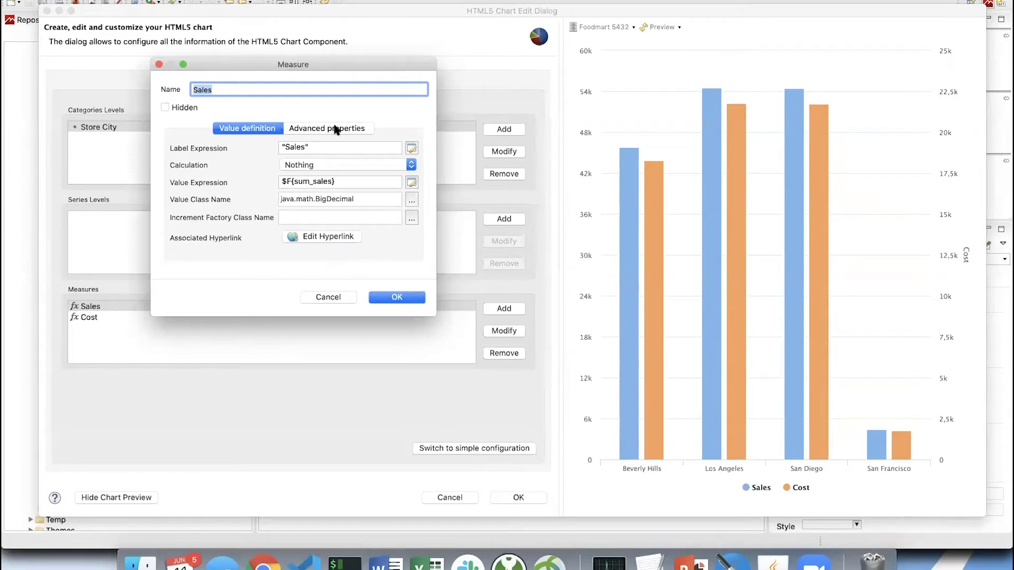
Step: Switch to the browser and open the Highcharts API Reference from the Highcharts site
{"action": "left_click", "coordinate": [262, 561]}
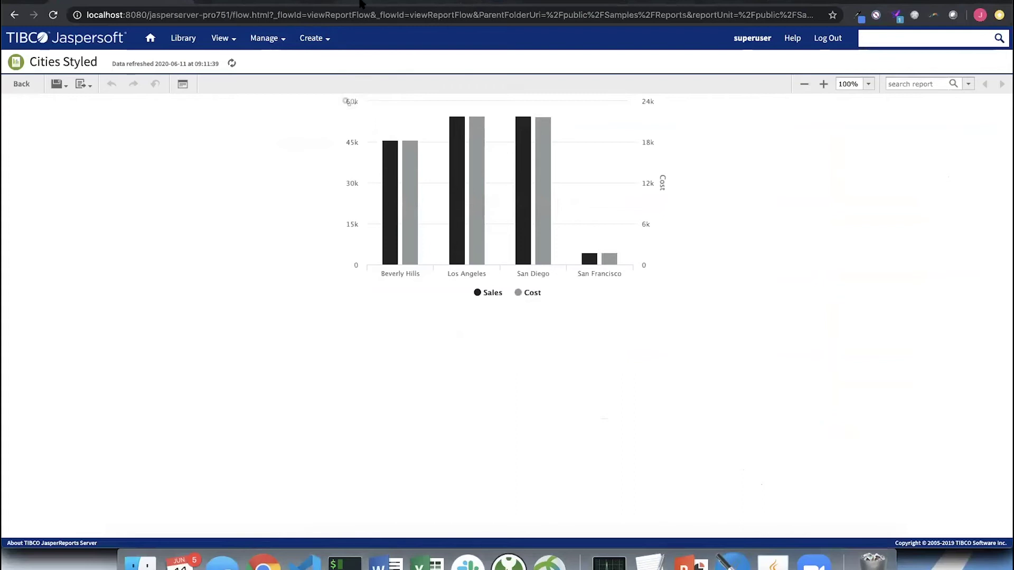
{"action": "left_click", "coordinate": [361, 3]}
{"action": "mouse_move", "coordinate": [305, 45]}
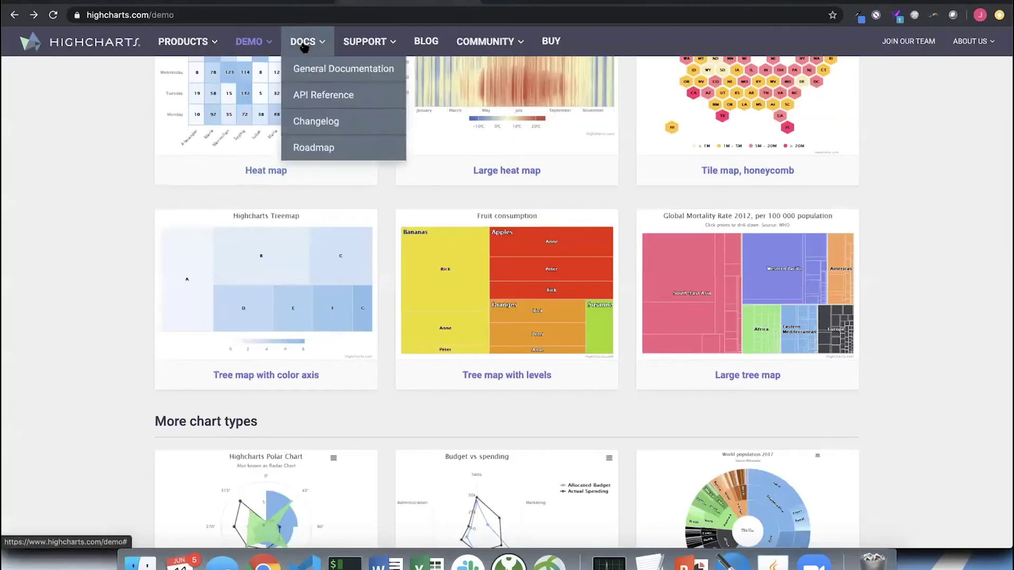
{"action": "left_click", "coordinate": [320, 96]}
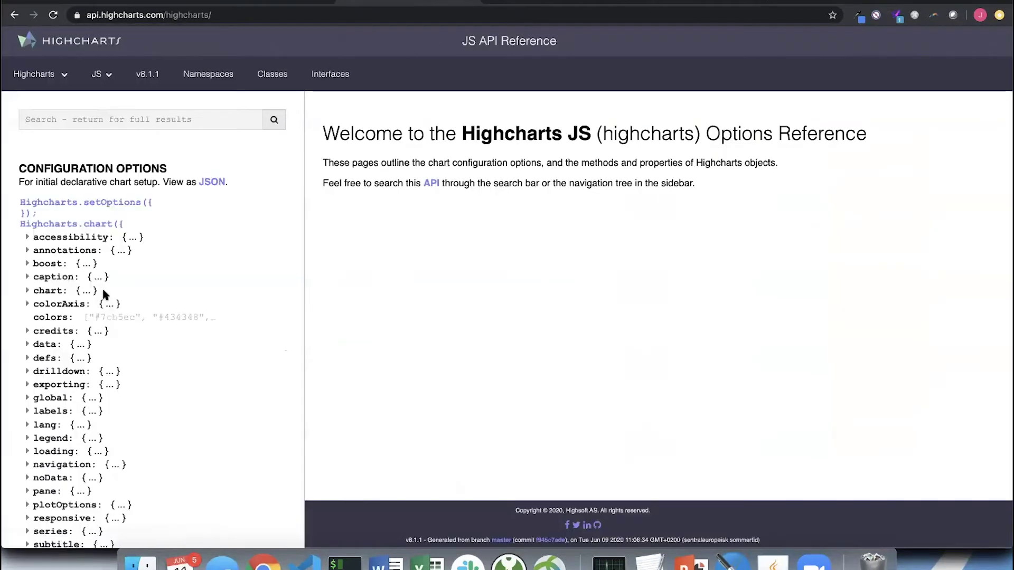
Step: Examine the configuration options in the Highcharts reference, expanding the labels and chart groups
{"action": "scroll", "coordinate": [183, 214], "scroll_direction": "down", "scroll_amount": 4}
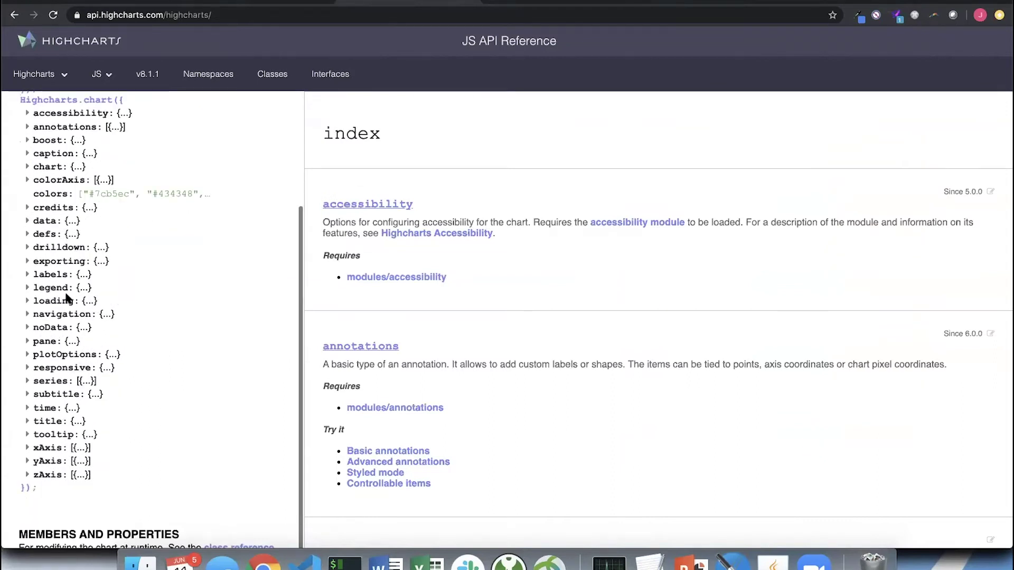
{"action": "left_click", "coordinate": [27, 269]}
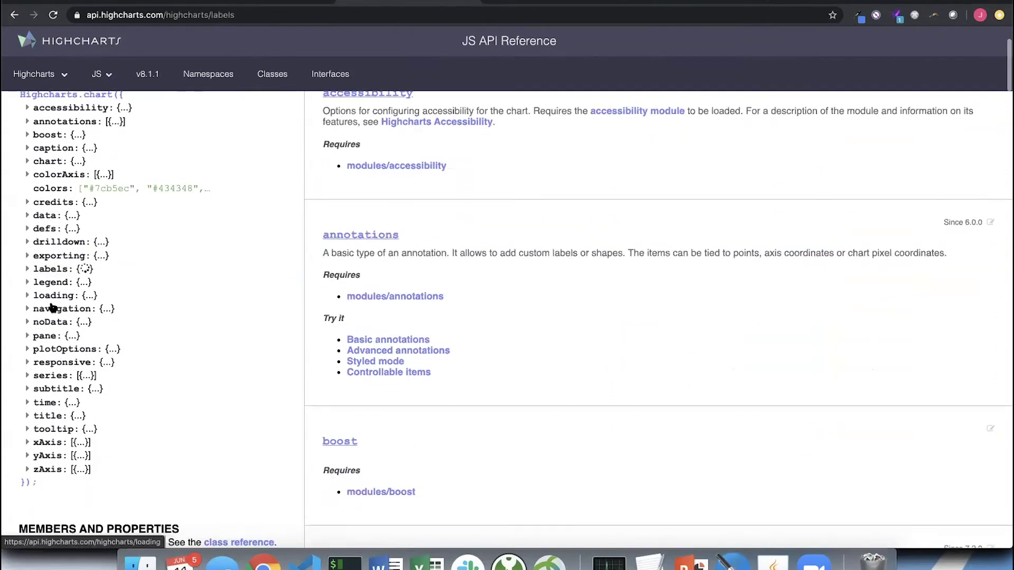
{"action": "scroll", "coordinate": [49, 299], "scroll_direction": "down", "scroll_amount": 1}
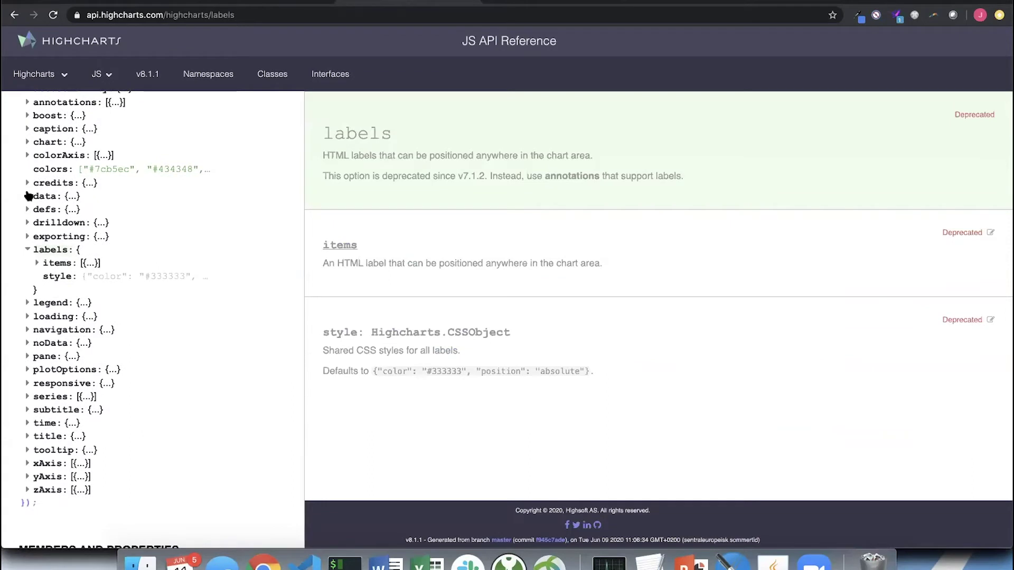
{"action": "scroll", "coordinate": [27, 181], "scroll_direction": "up", "scroll_amount": 1}
{"action": "left_click", "coordinate": [29, 159]}
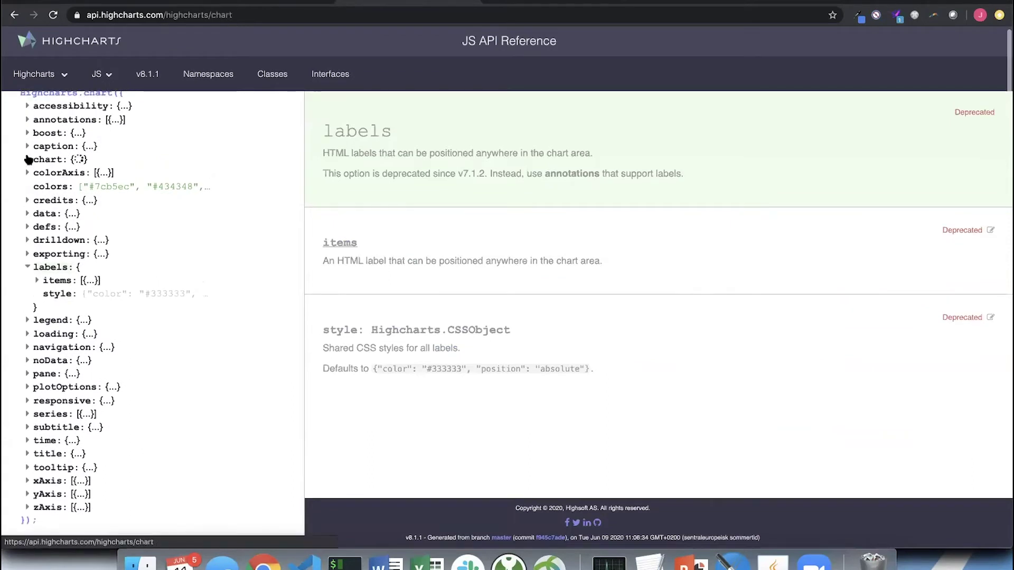
{"action": "scroll", "coordinate": [75, 248], "scroll_direction": "down", "scroll_amount": 6}
{"action": "scroll", "coordinate": [75, 247], "scroll_direction": "down", "scroll_amount": 7}
{"action": "scroll", "coordinate": [75, 247], "scroll_direction": "up", "scroll_amount": 5}
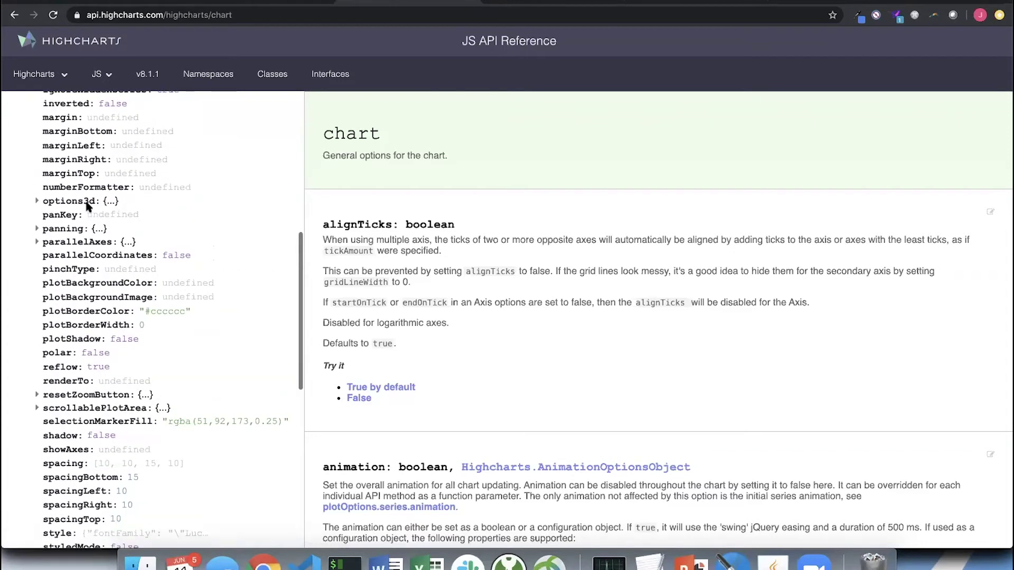
Step: Switch back to Jaspersoft Studio and start a new advanced property for the Sales measure with the SeriesItemProperty contributor
{"action": "left_click", "coordinate": [730, 564]}
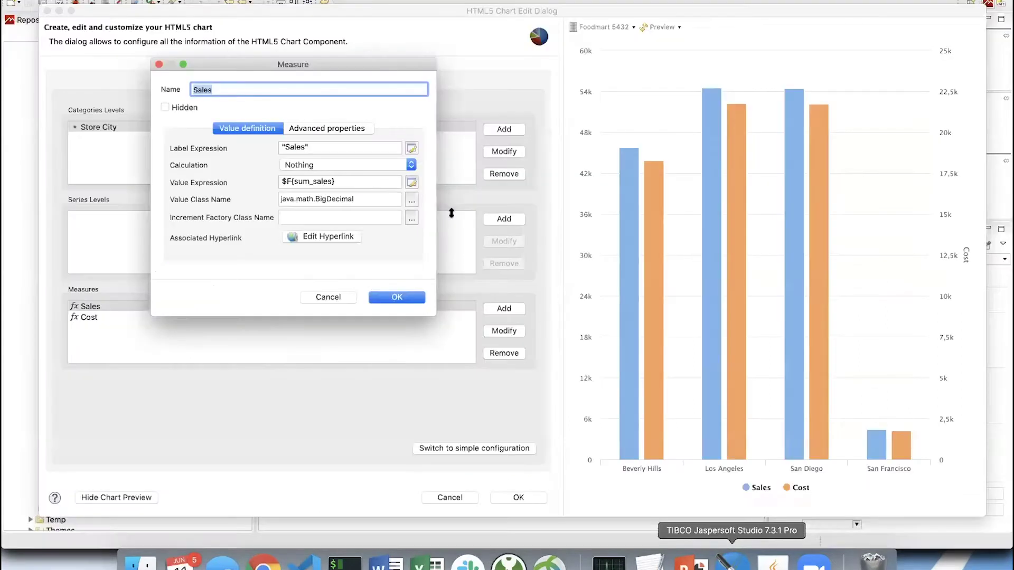
{"action": "left_click", "coordinate": [321, 130]}
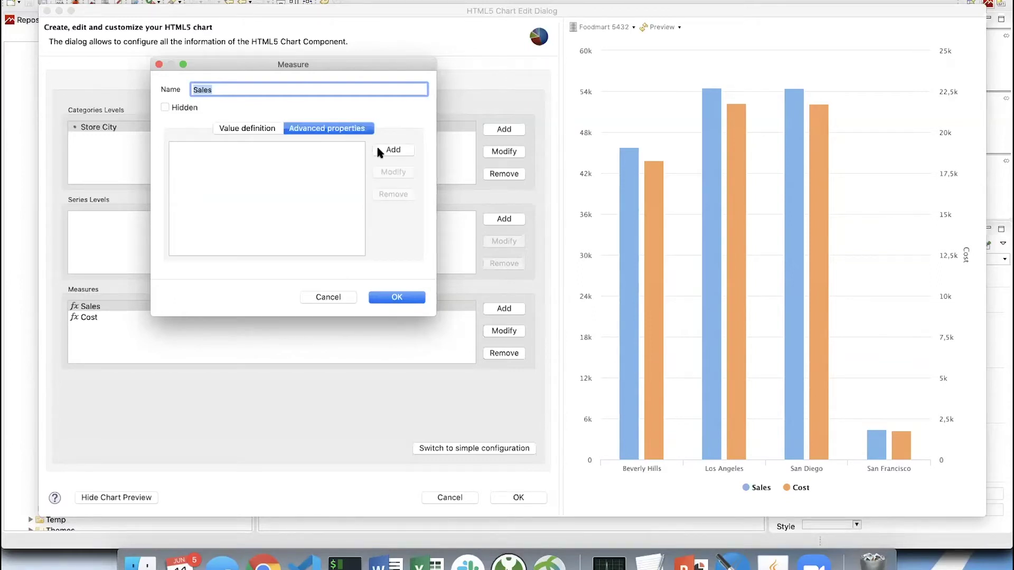
{"action": "left_click", "coordinate": [392, 150]}
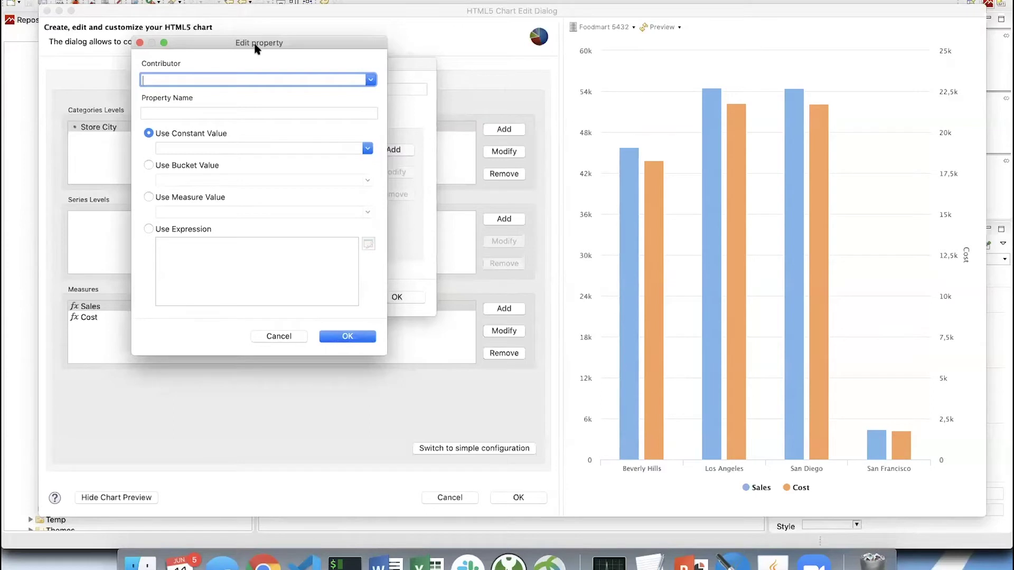
{"action": "left_click", "coordinate": [370, 79]}
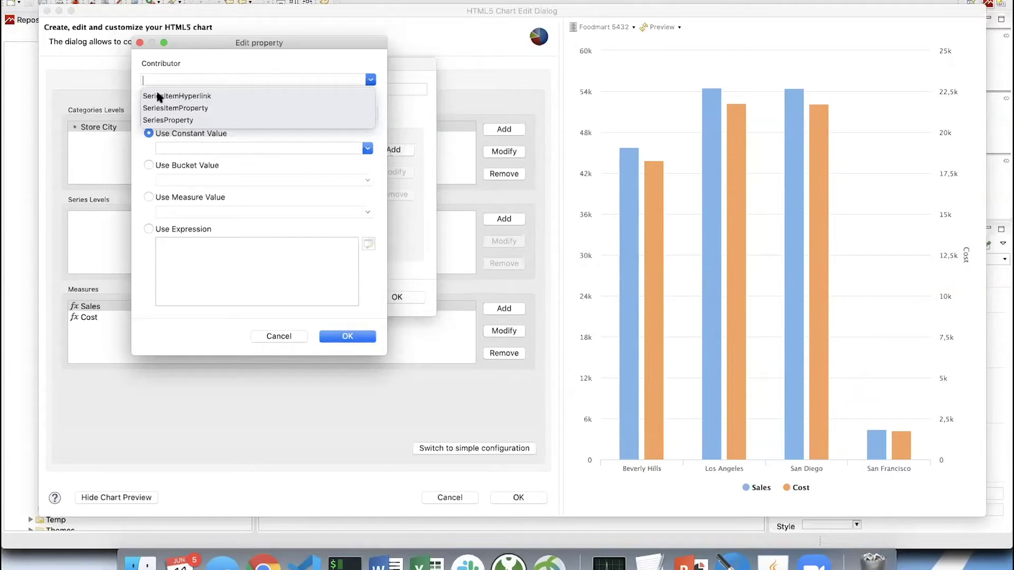
{"action": "left_click", "coordinate": [190, 108]}
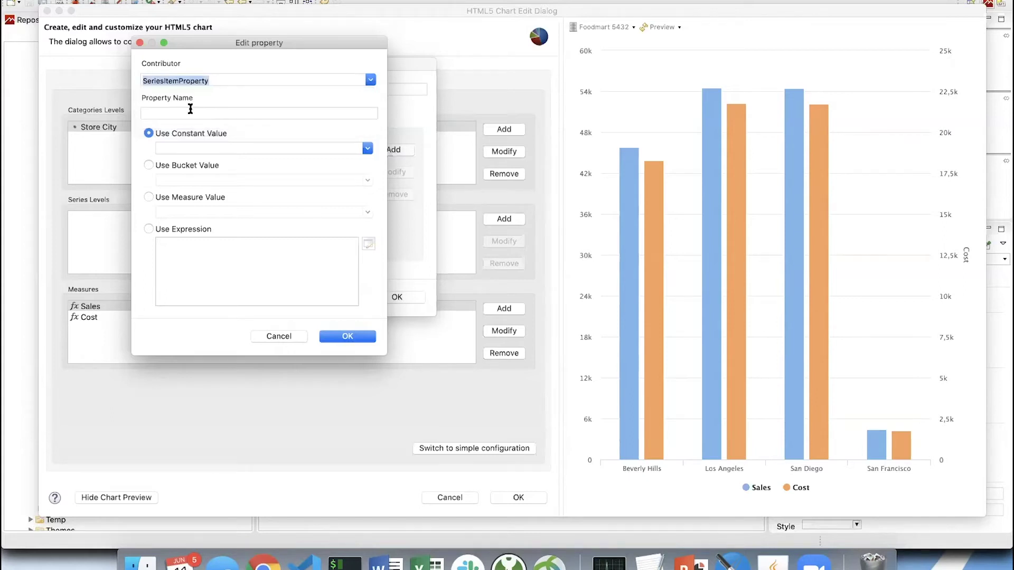
Step: Name the Sales property color with the constant value Green, accept the measure changes, and refresh the chart preview
{"action": "left_click", "coordinate": [196, 110]}
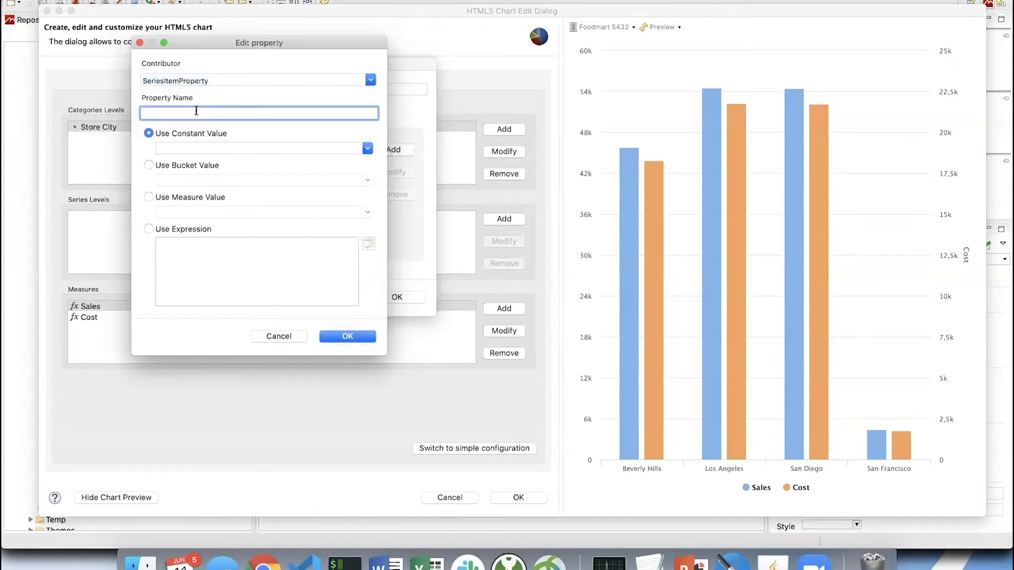
{"action": "type", "text": "color"}
{"action": "left_click", "coordinate": [213, 146]}
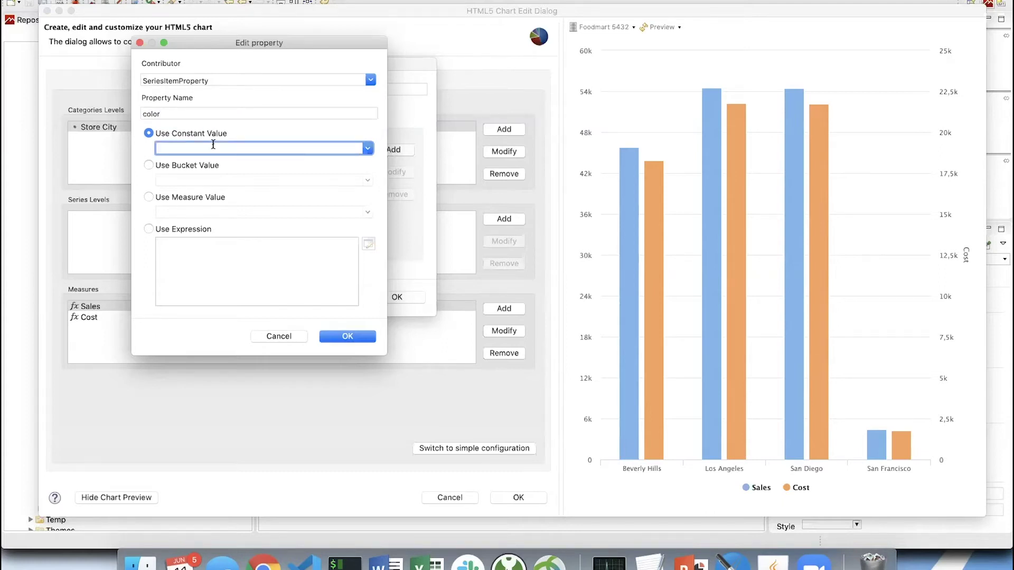
{"action": "type", "text": "Green"}
{"action": "double_click", "coordinate": [196, 147]}
{"action": "left_click", "coordinate": [338, 336]}
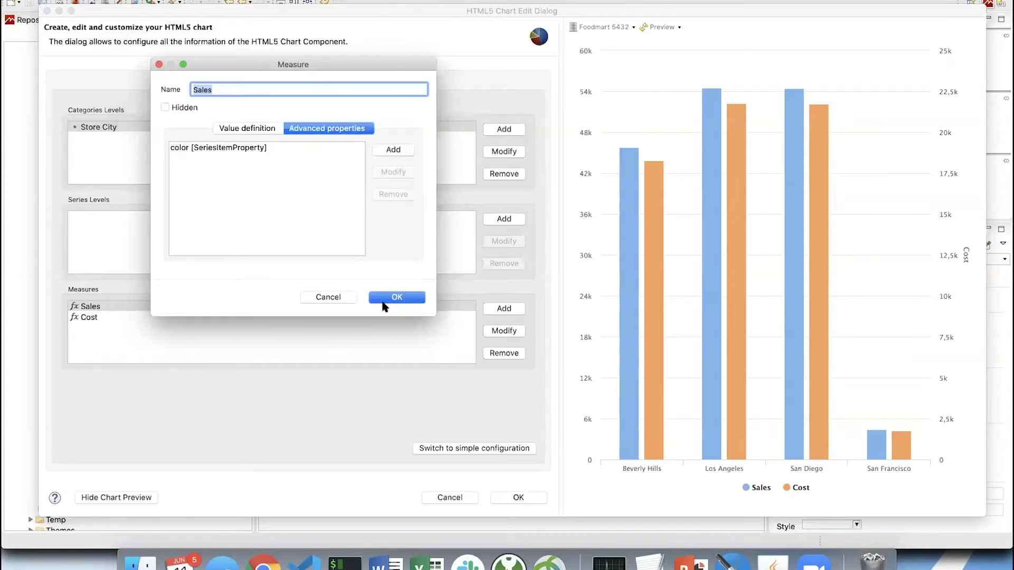
{"action": "left_click", "coordinate": [396, 297]}
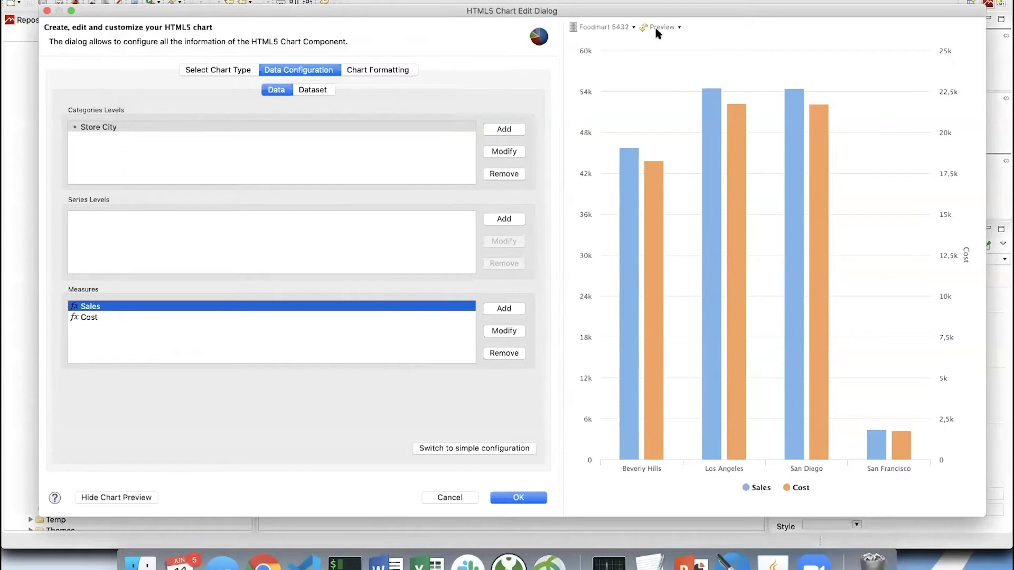
{"action": "left_click", "coordinate": [655, 23]}
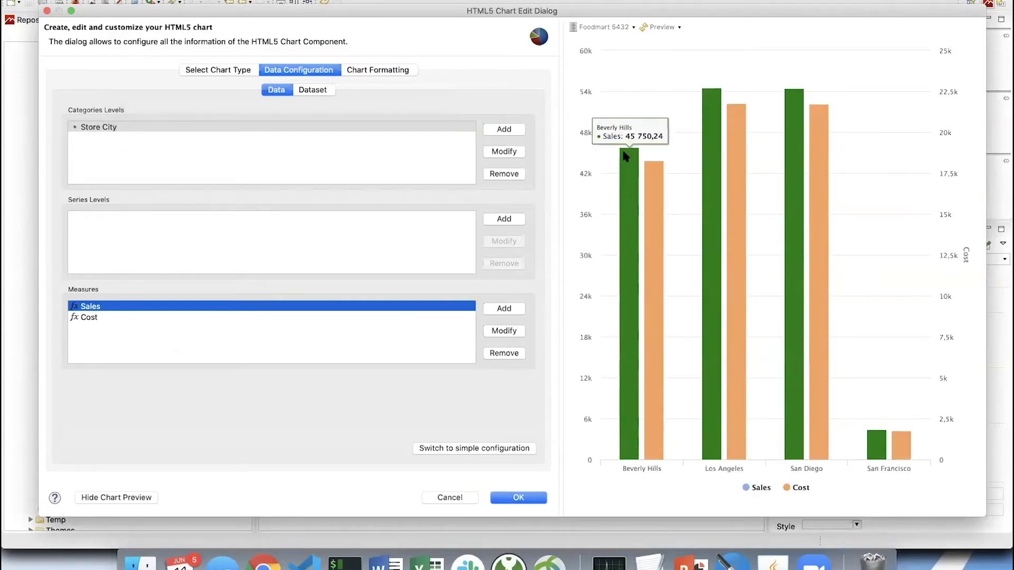
Step: Review the chart's colors palette formatting and chart types, and return to the Sales and Cost measures in the data configuration
{"action": "left_click", "coordinate": [377, 73]}
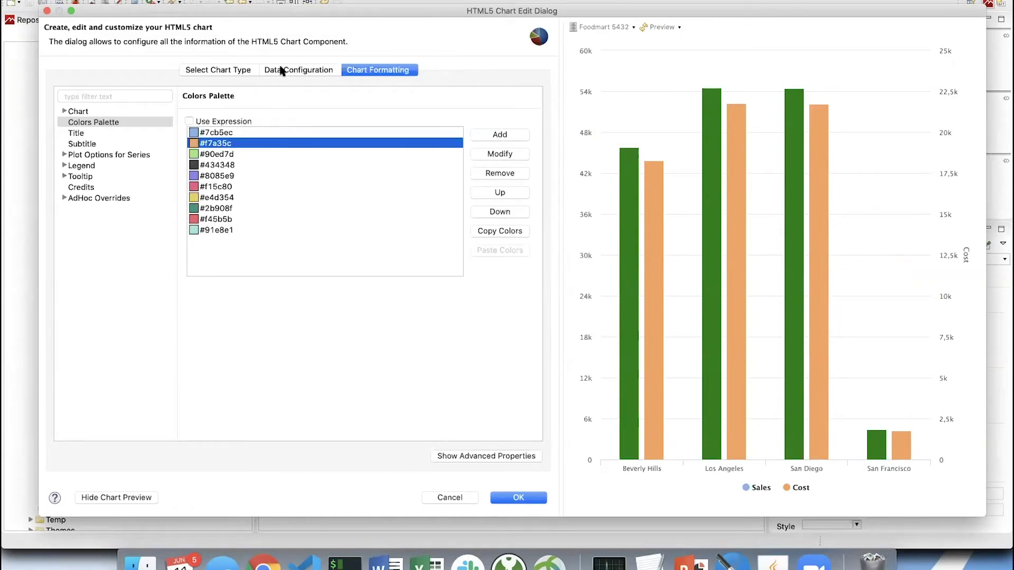
{"action": "left_click", "coordinate": [246, 72]}
{"action": "left_click", "coordinate": [296, 71]}
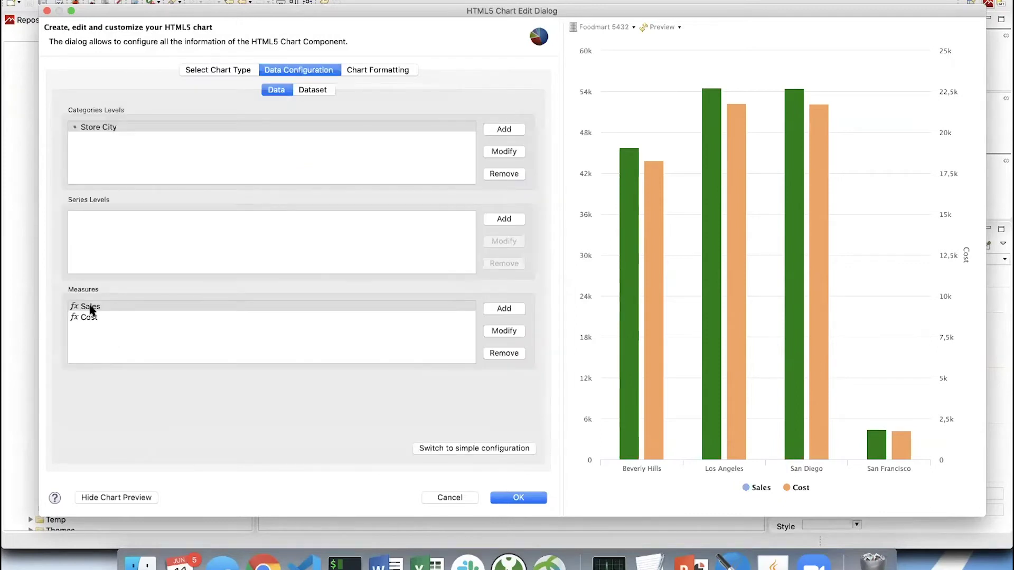
{"action": "left_click", "coordinate": [91, 308]}
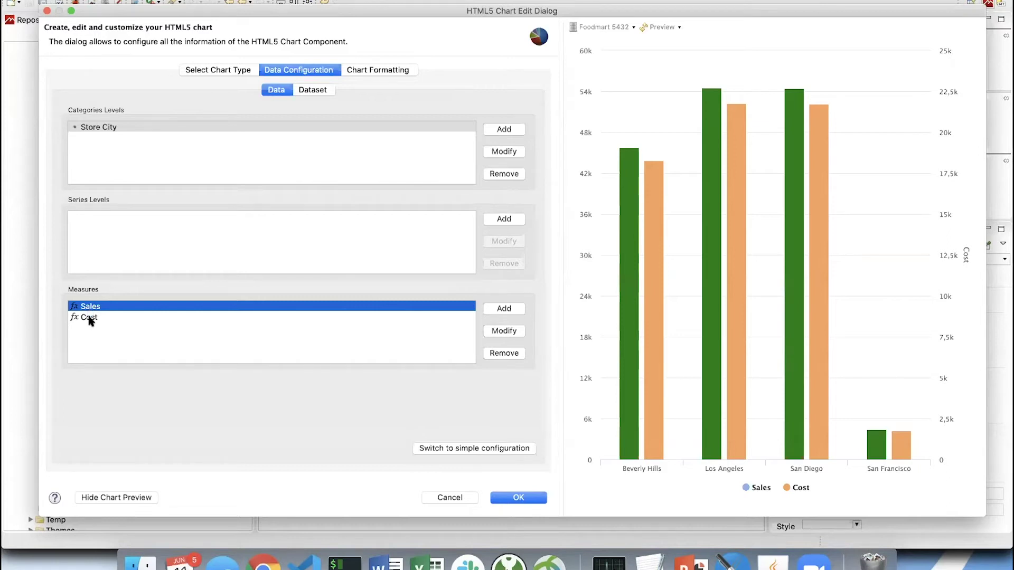
{"action": "left_click", "coordinate": [90, 318]}
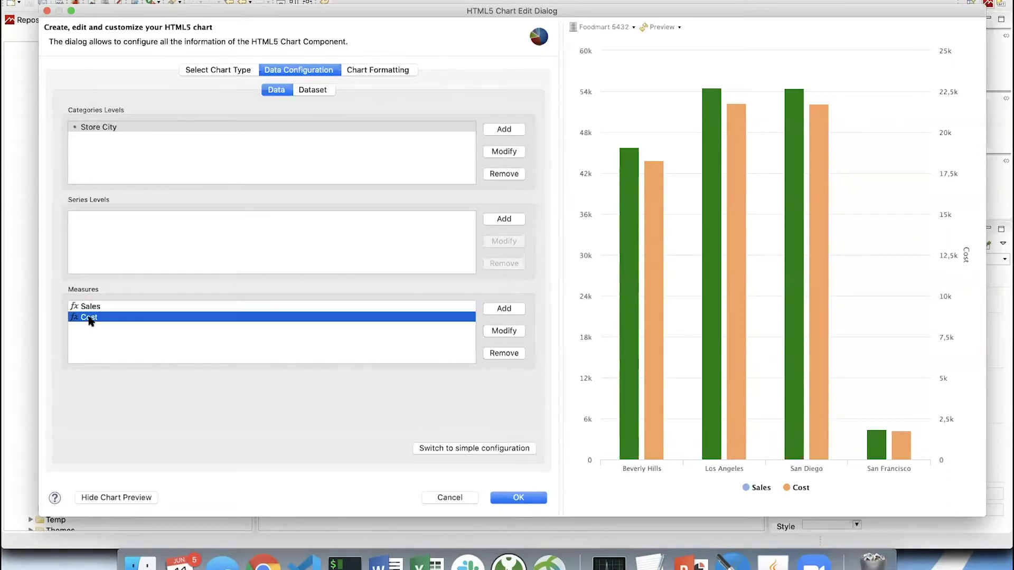
Step: Add an advanced property to the Cost measure with contributor SeriesProperty, name color, and constant value Red
{"action": "double_click", "coordinate": [90, 319]}
{"action": "left_click_drag", "start_coordinate": [442, 97], "coordinate": [213, 83]}
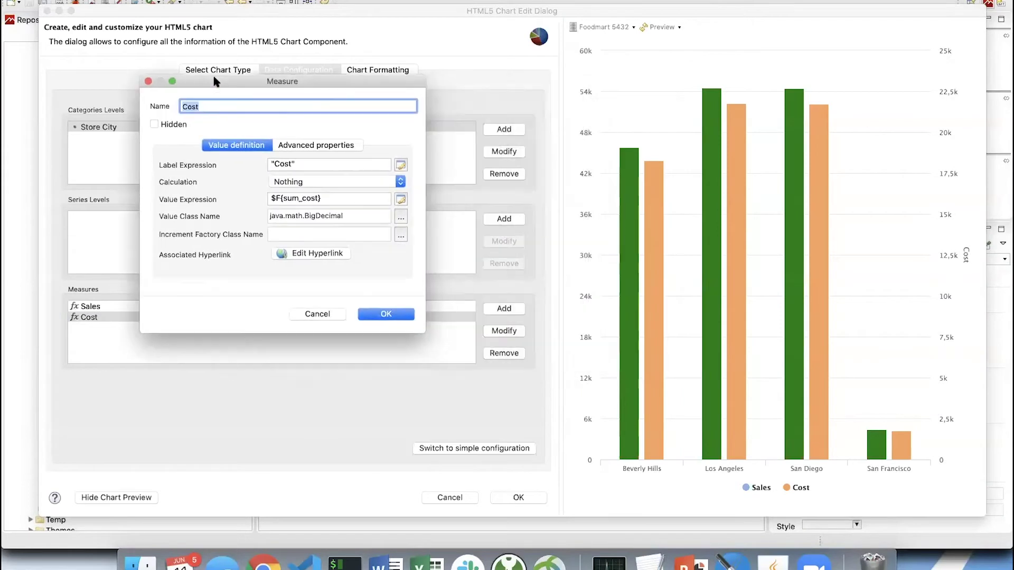
{"action": "left_click", "coordinate": [312, 146]}
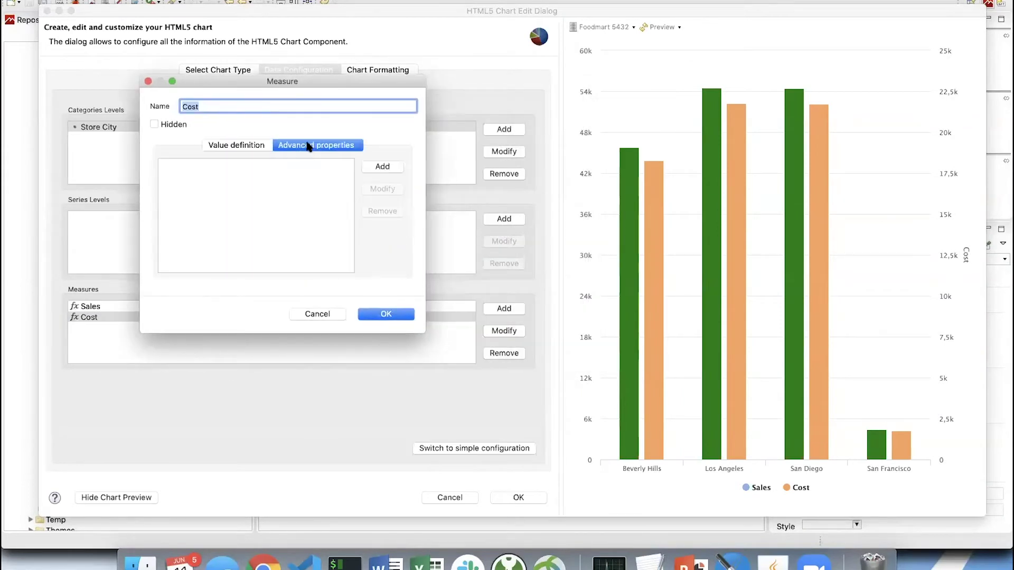
{"action": "left_click", "coordinate": [378, 164]}
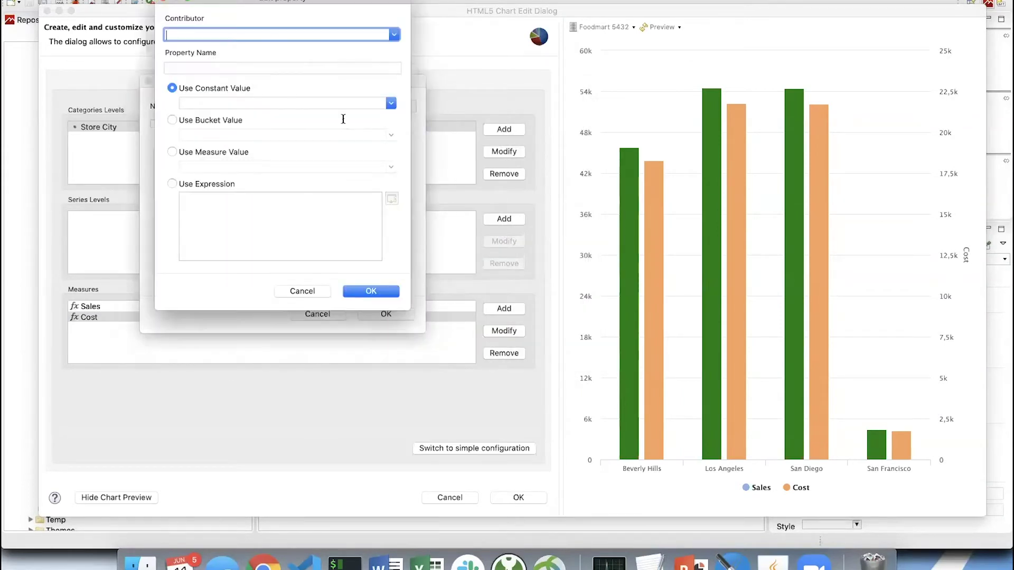
{"action": "left_click", "coordinate": [392, 34]}
{"action": "left_click", "coordinate": [206, 75]}
{"action": "left_click", "coordinate": [226, 68]}
{"action": "type", "text": "color"}
{"action": "left_click", "coordinate": [232, 104]}
{"action": "type", "text": "Red"}
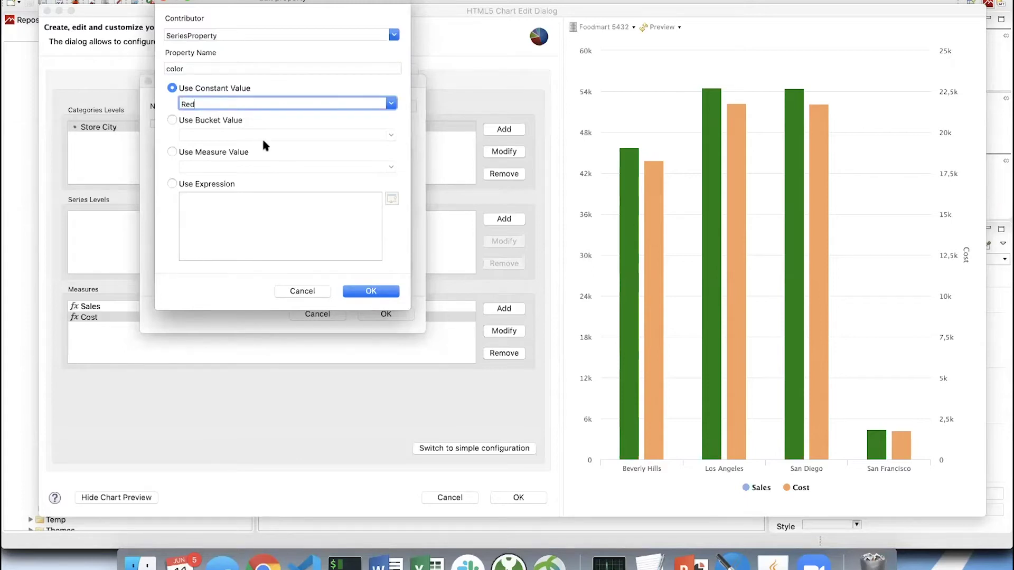
{"action": "left_click", "coordinate": [364, 291]}
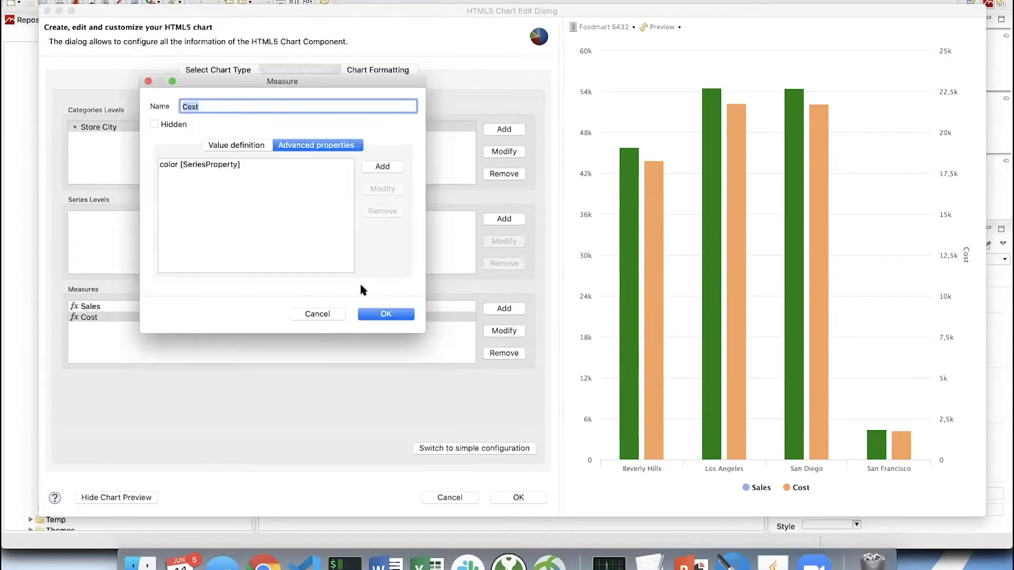
Step: Accept the Cost measure's changes and refresh the chart preview
{"action": "left_click", "coordinate": [376, 314]}
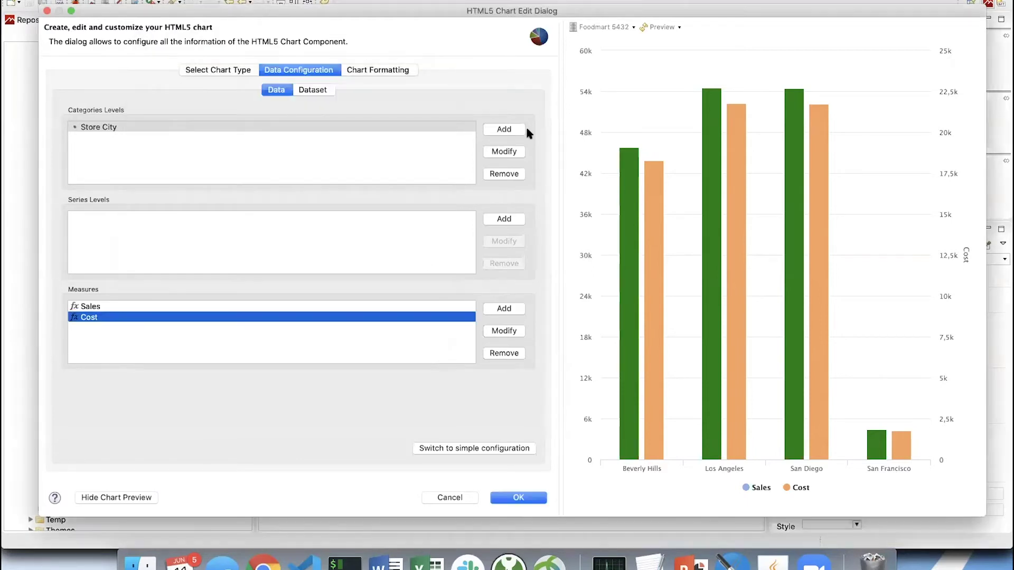
{"action": "left_click", "coordinate": [662, 27]}
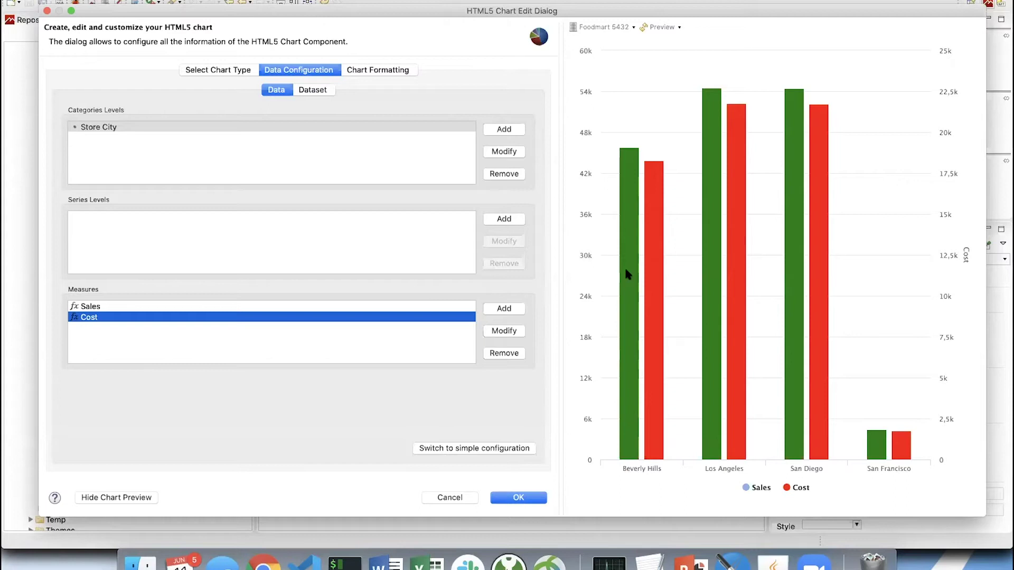
{"action": "mouse_move", "coordinate": [627, 269]}
Step: Start a new bucket property named cityUrl for the Store City category level
{"action": "left_click", "coordinate": [115, 128]}
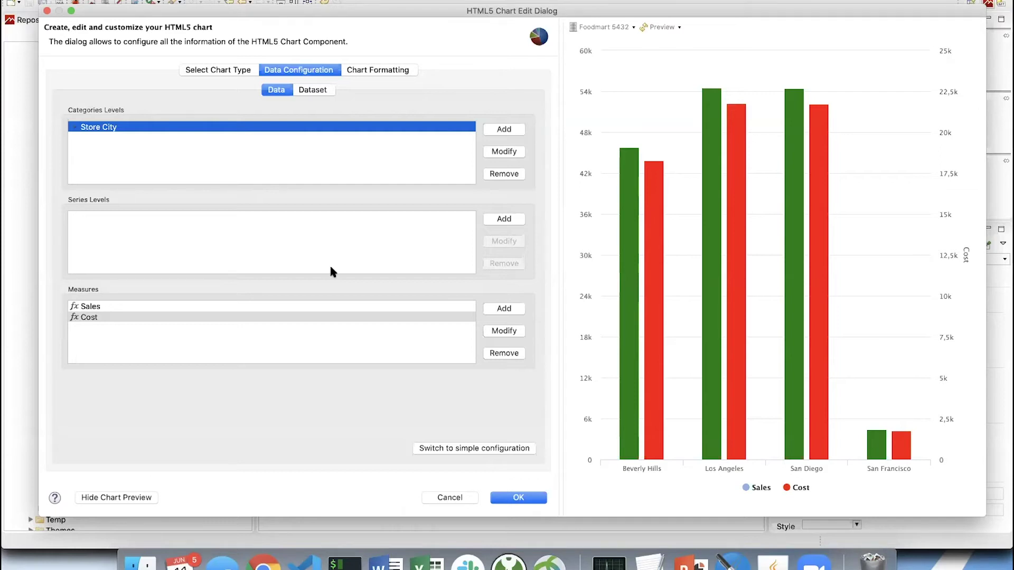
{"action": "mouse_move", "coordinate": [878, 419]}
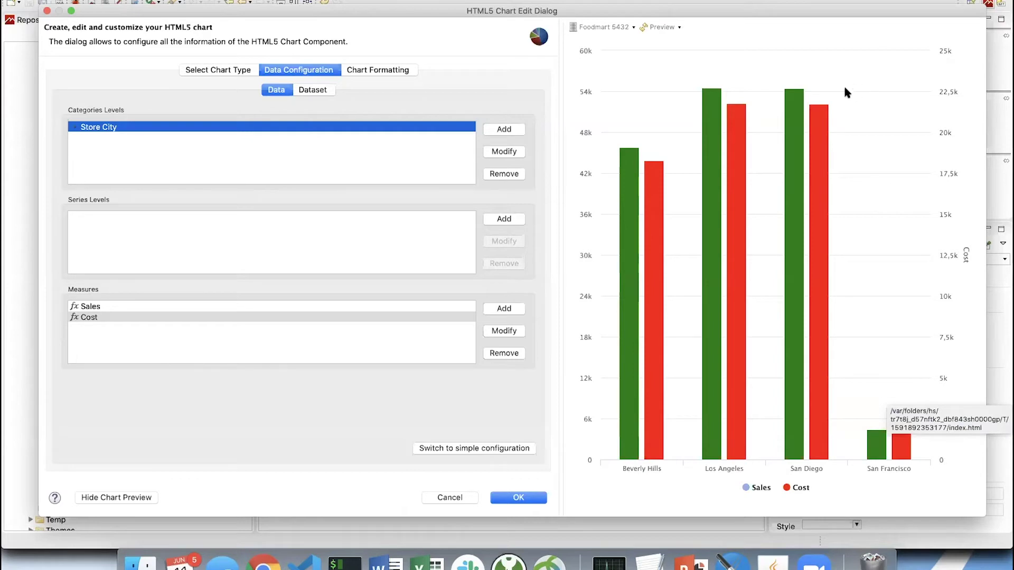
{"action": "double_click", "coordinate": [111, 128]}
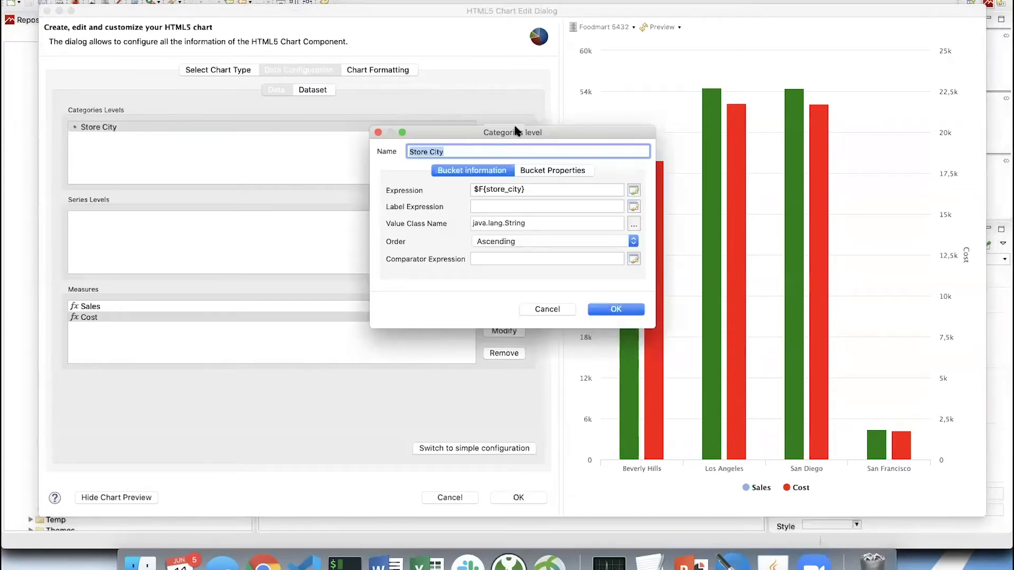
{"action": "left_click_drag", "start_coordinate": [505, 133], "coordinate": [228, 34]}
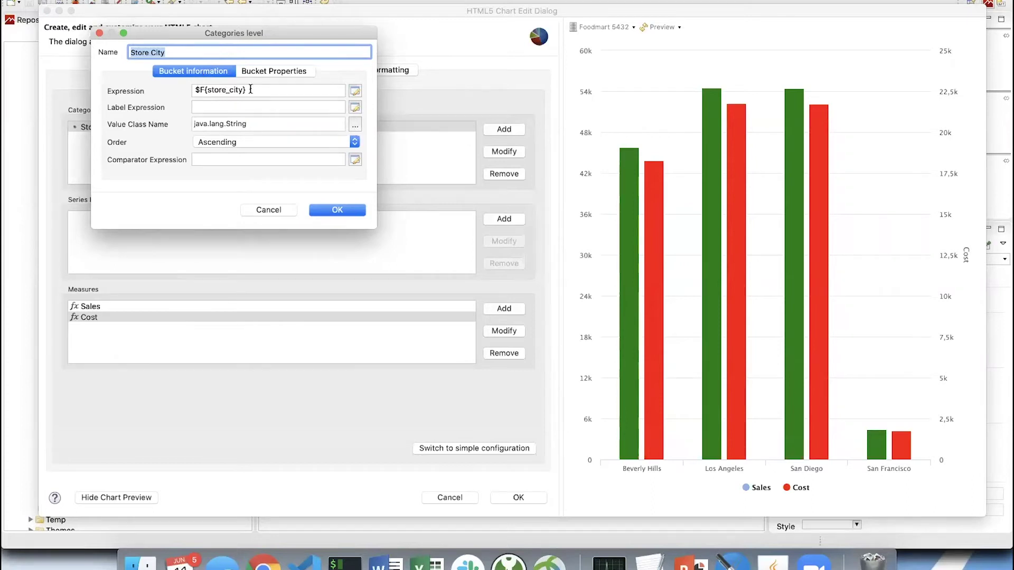
{"action": "left_click", "coordinate": [270, 72]}
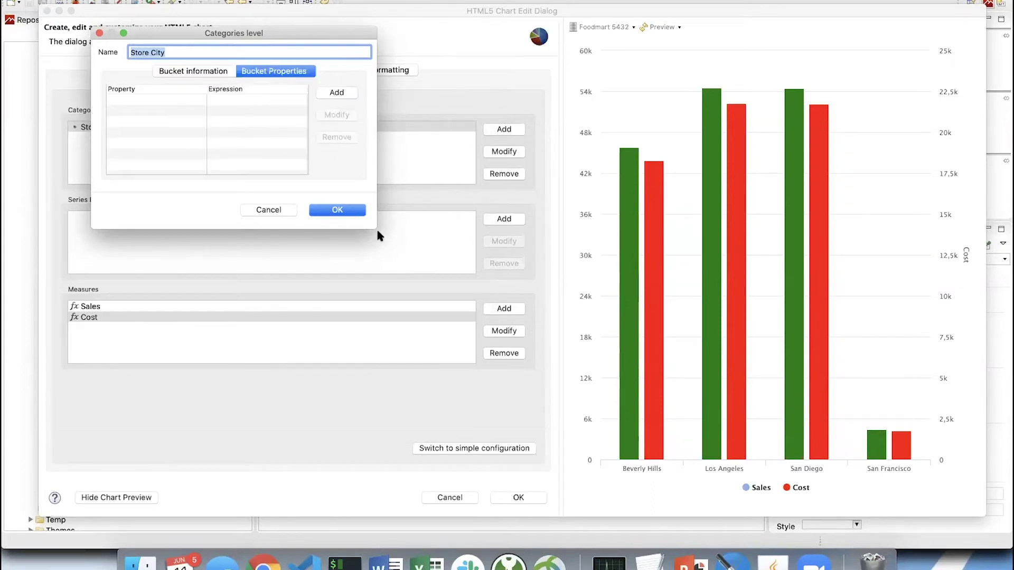
{"action": "left_click_drag", "start_coordinate": [377, 231], "coordinate": [519, 343]}
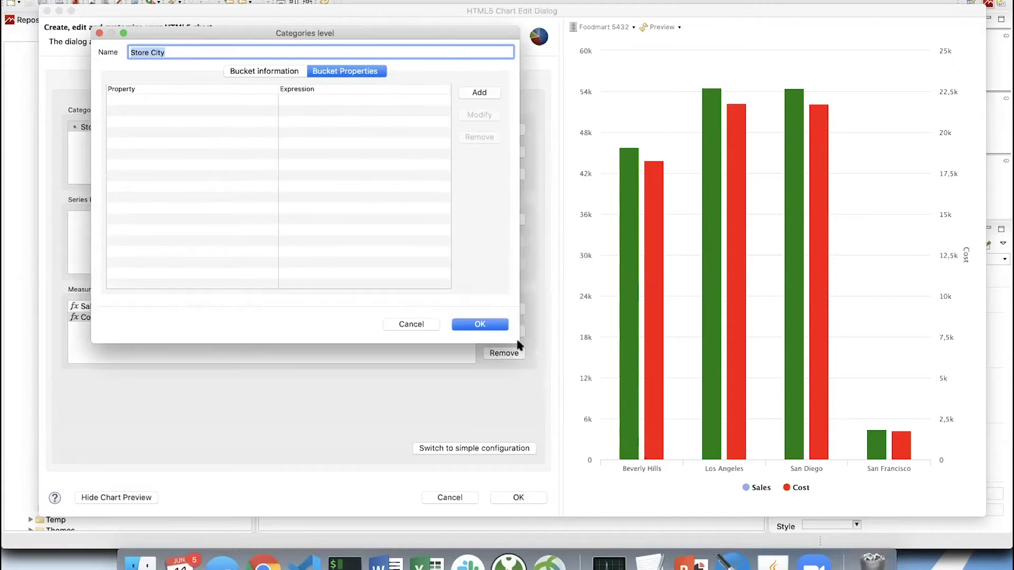
{"action": "left_click", "coordinate": [478, 94]}
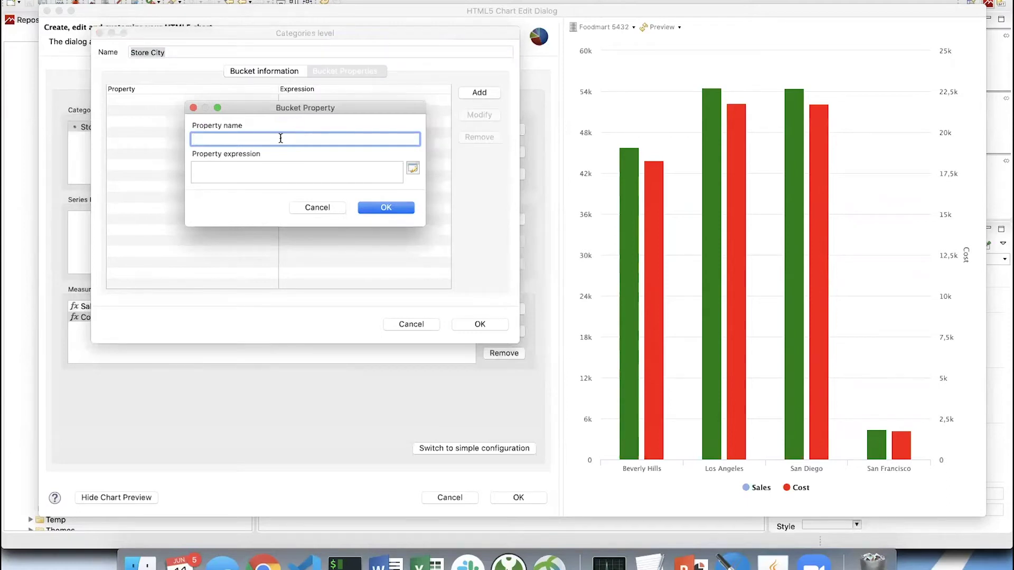
{"action": "type", "text": "cityUrl"}
{"action": "left_click", "coordinate": [411, 169]}
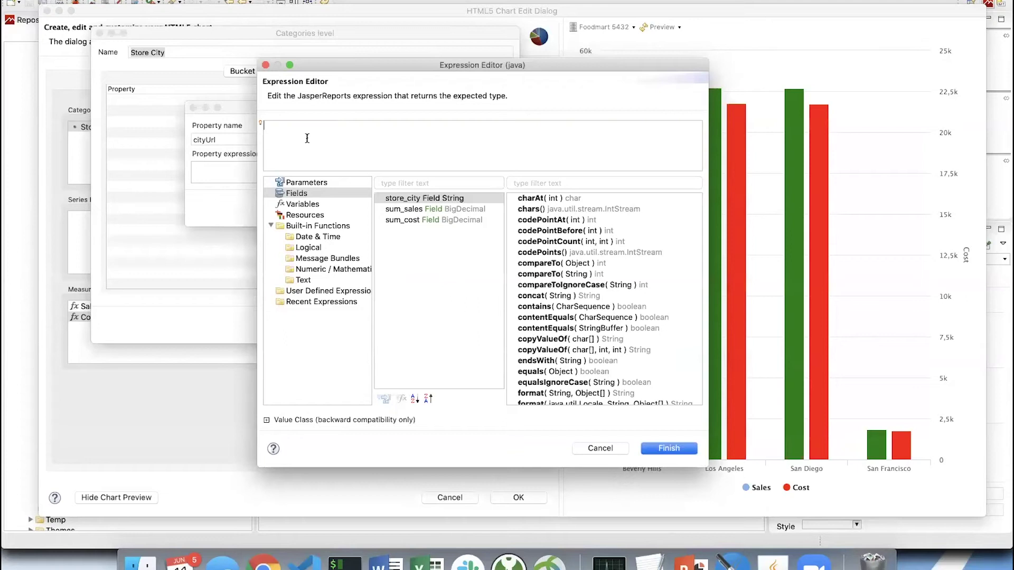
{"action": "type", "text": "\"https://en"}
{"action": "type", "text": ".wikipedia.org/wiki"}
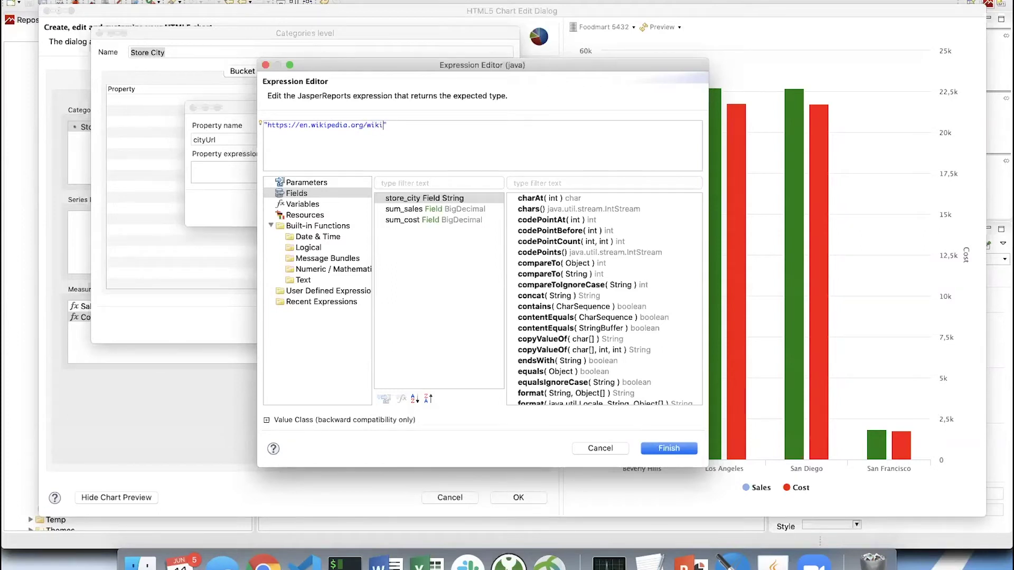
{"action": "type", "text": "/\" +"}
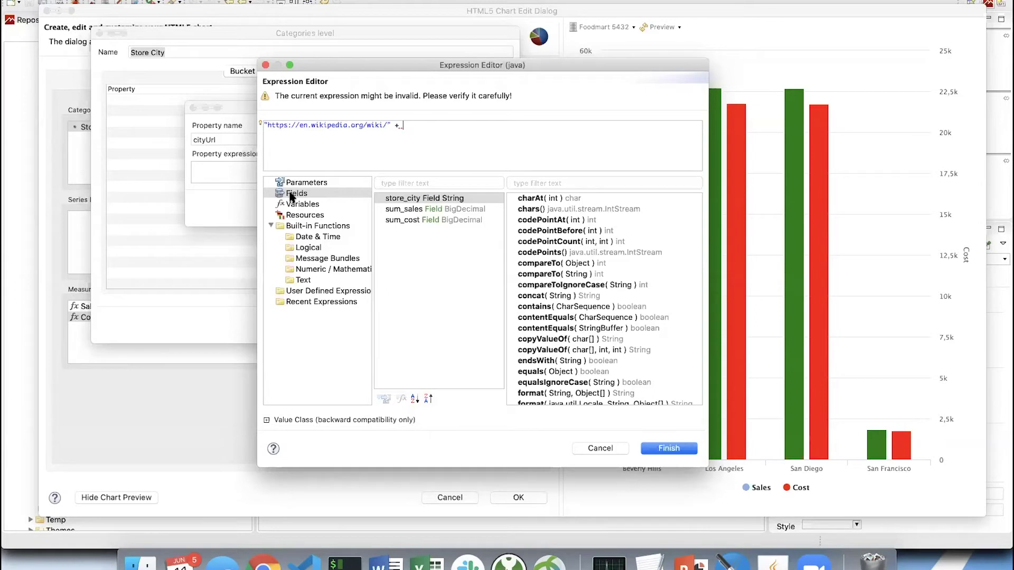
{"action": "double_click", "coordinate": [415, 199]}
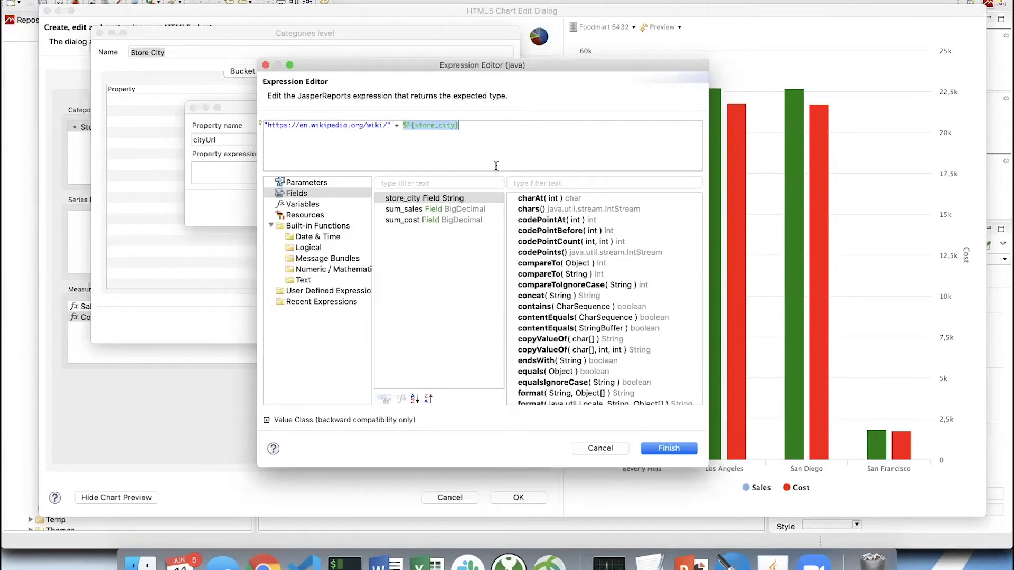
{"action": "left_click", "coordinate": [656, 449]}
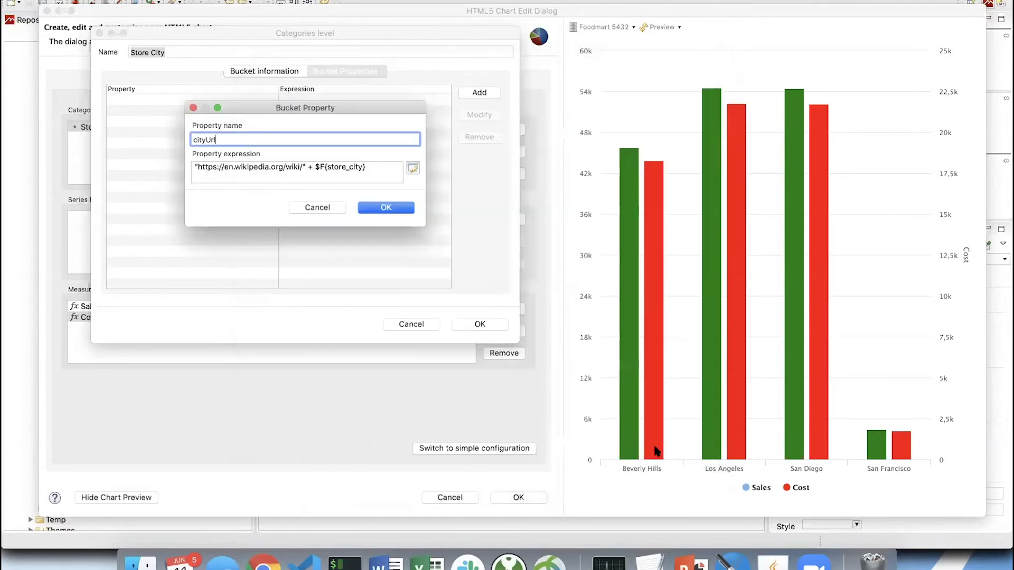
{"action": "left_click", "coordinate": [384, 207]}
{"action": "left_click", "coordinate": [481, 326]}
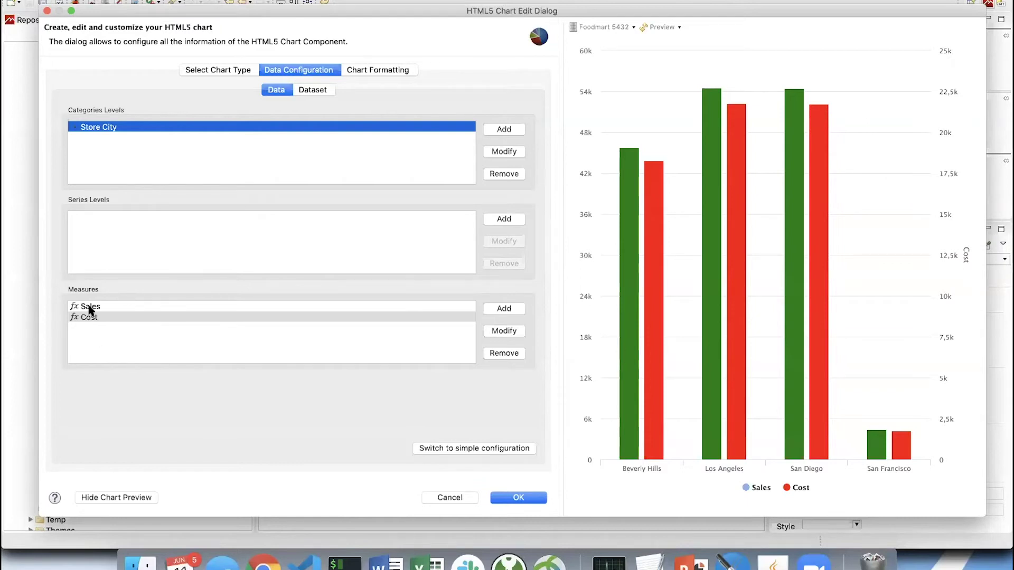
Step: Start a new advanced property for the Sales measure with the SeriesItemHyperlink contributor
{"action": "left_click", "coordinate": [90, 308]}
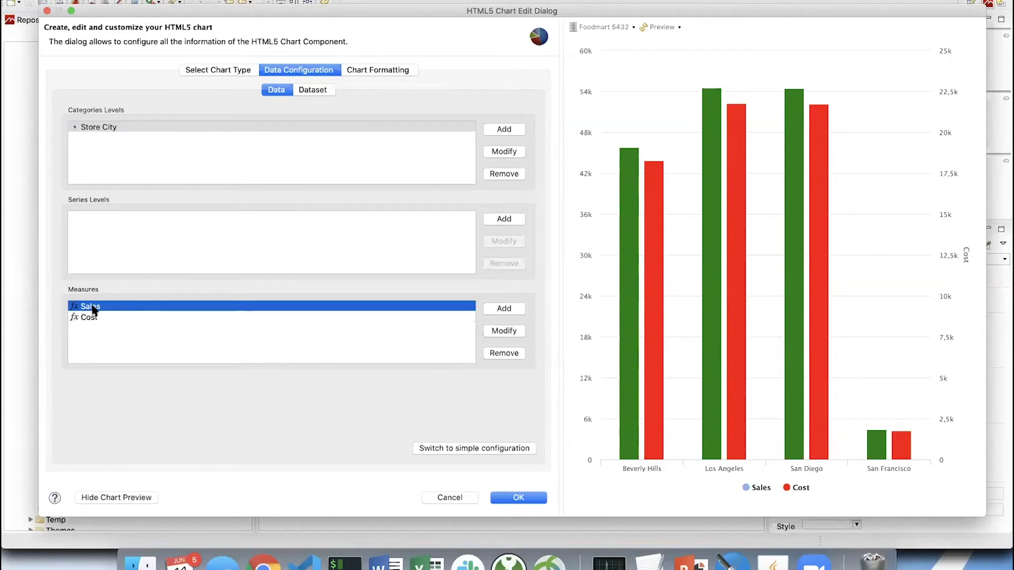
{"action": "double_click", "coordinate": [90, 308]}
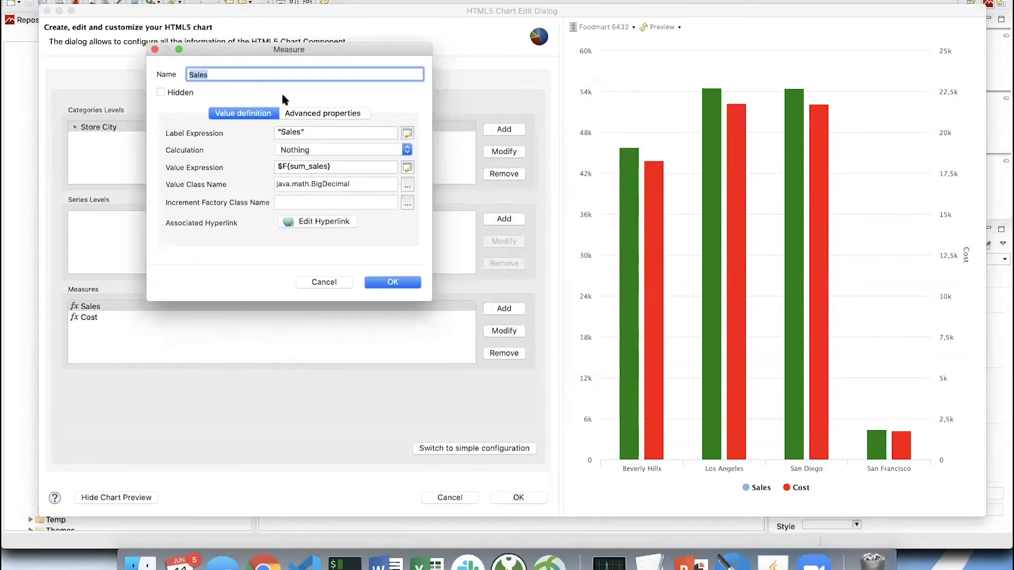
{"action": "left_click", "coordinate": [309, 115]}
{"action": "left_click_drag", "start_coordinate": [433, 302], "coordinate": [573, 434]}
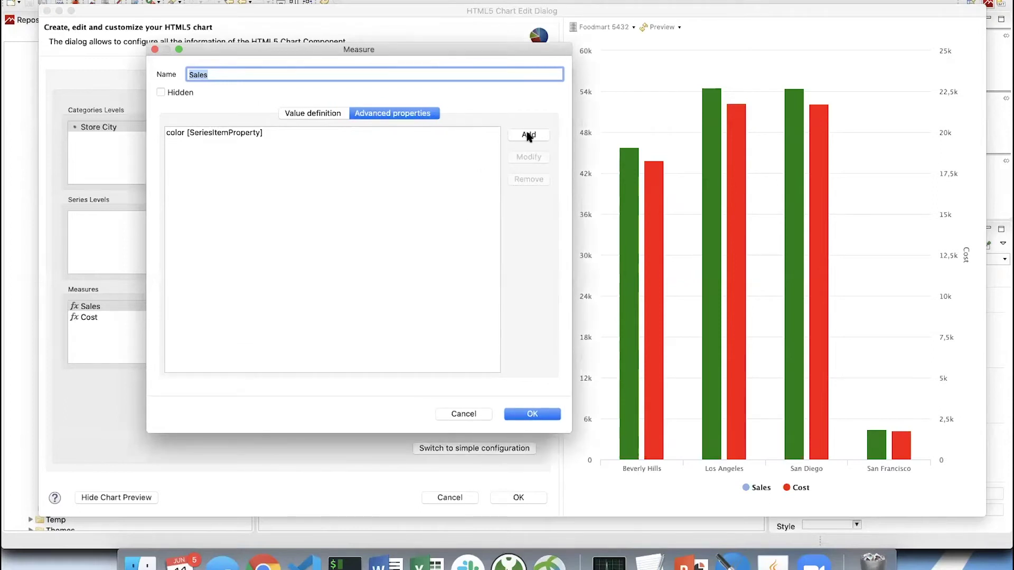
{"action": "left_click", "coordinate": [529, 135]}
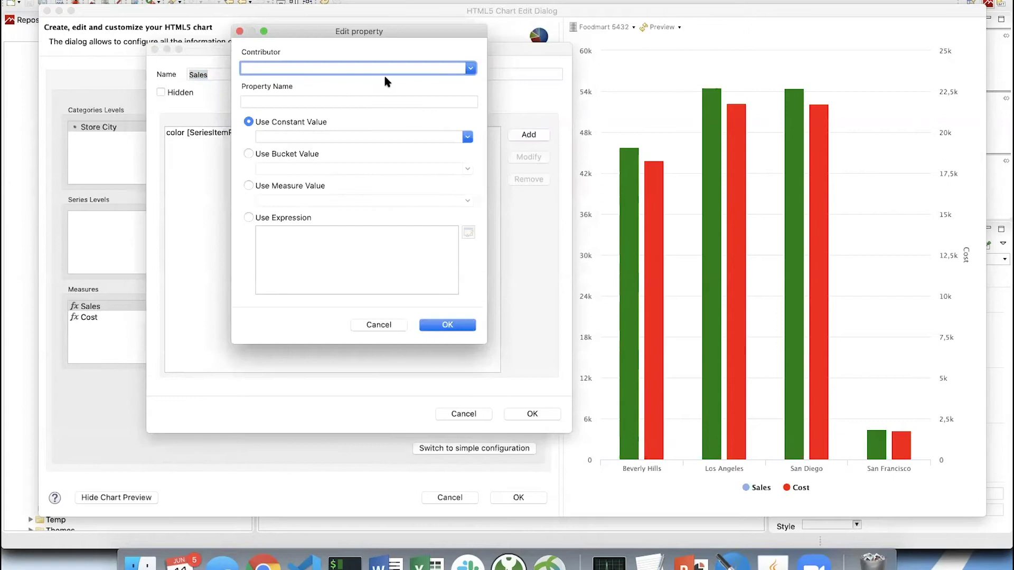
{"action": "left_click", "coordinate": [470, 68]}
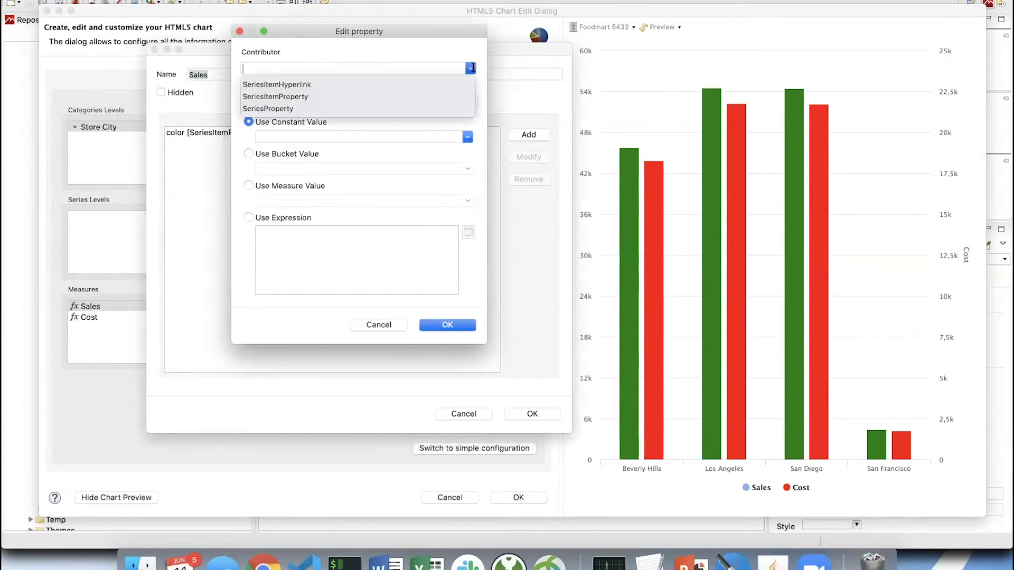
{"action": "left_click", "coordinate": [288, 84]}
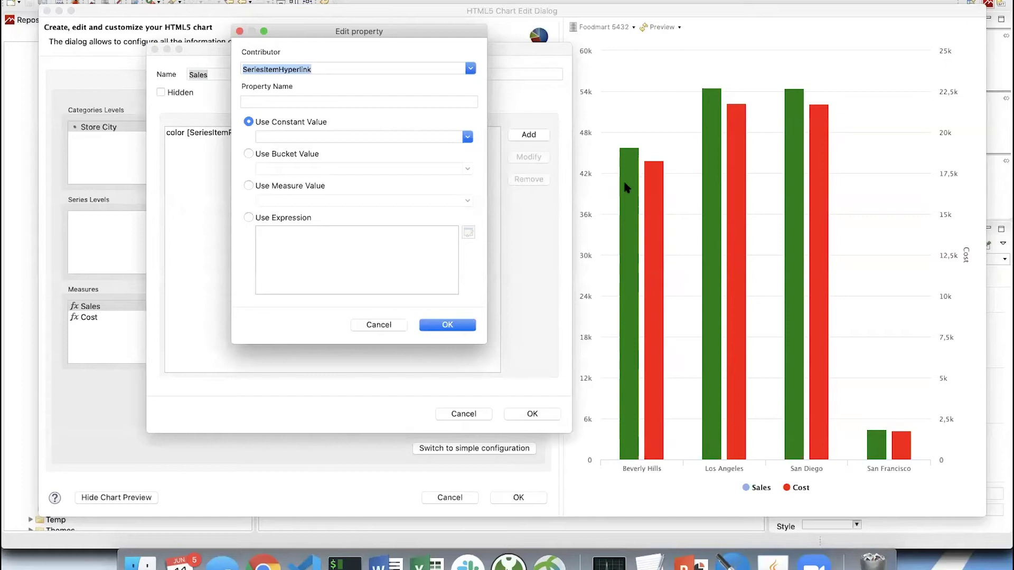
Step: Name the Sales hyperlink property href, use the bucket value Store City.cityUrl, and accept the measure changes
{"action": "left_click", "coordinate": [340, 99]}
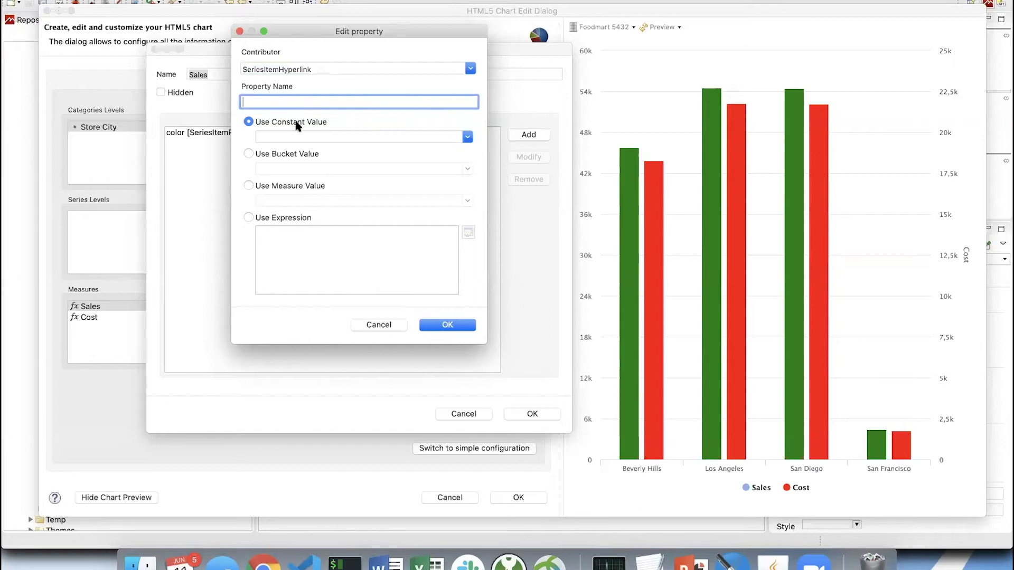
{"action": "left_click", "coordinate": [303, 156]}
{"action": "left_click", "coordinate": [467, 168]}
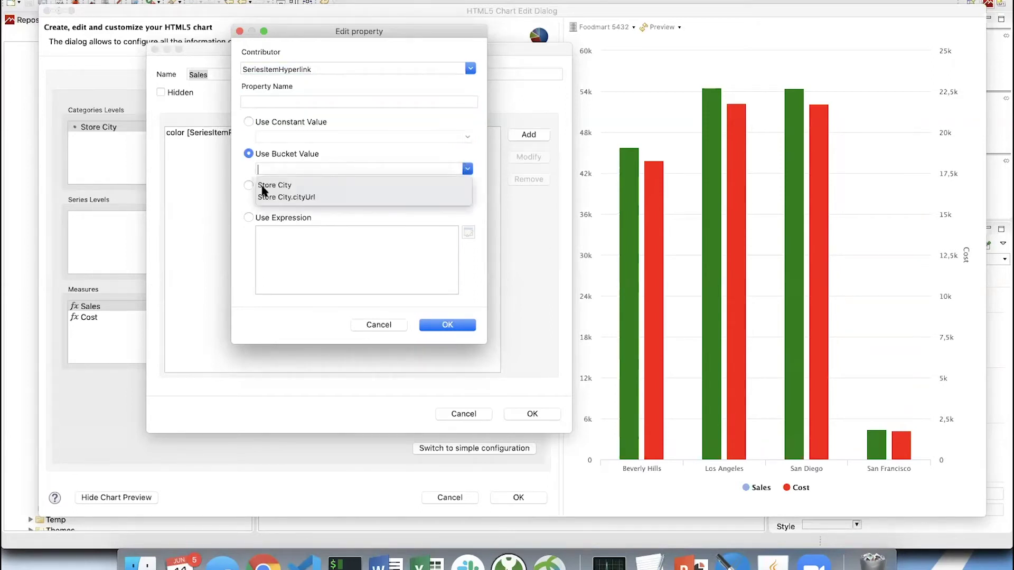
{"action": "left_click", "coordinate": [286, 196]}
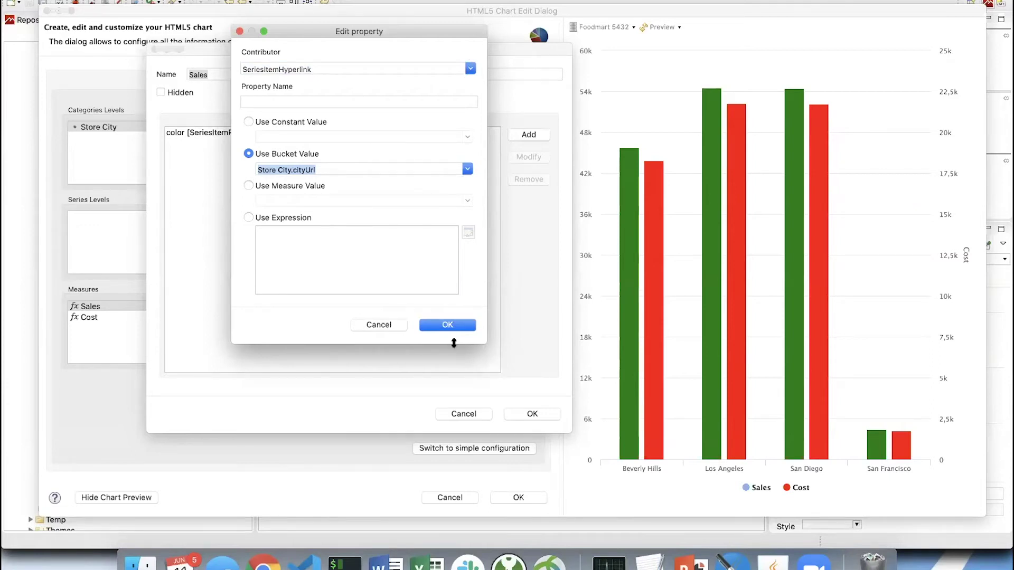
{"action": "left_click", "coordinate": [452, 325]}
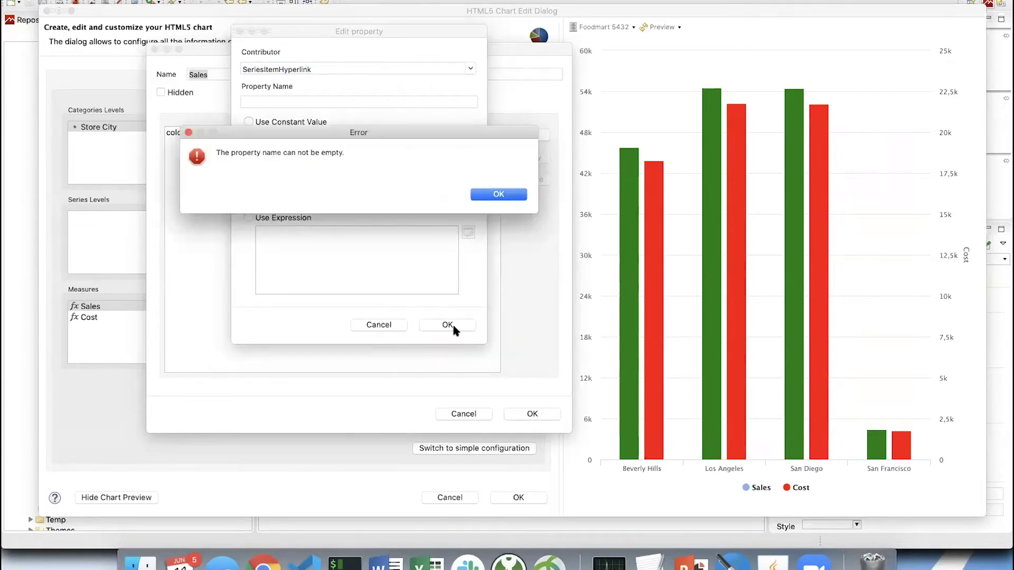
{"action": "left_click", "coordinate": [483, 196]}
{"action": "left_click", "coordinate": [284, 102]}
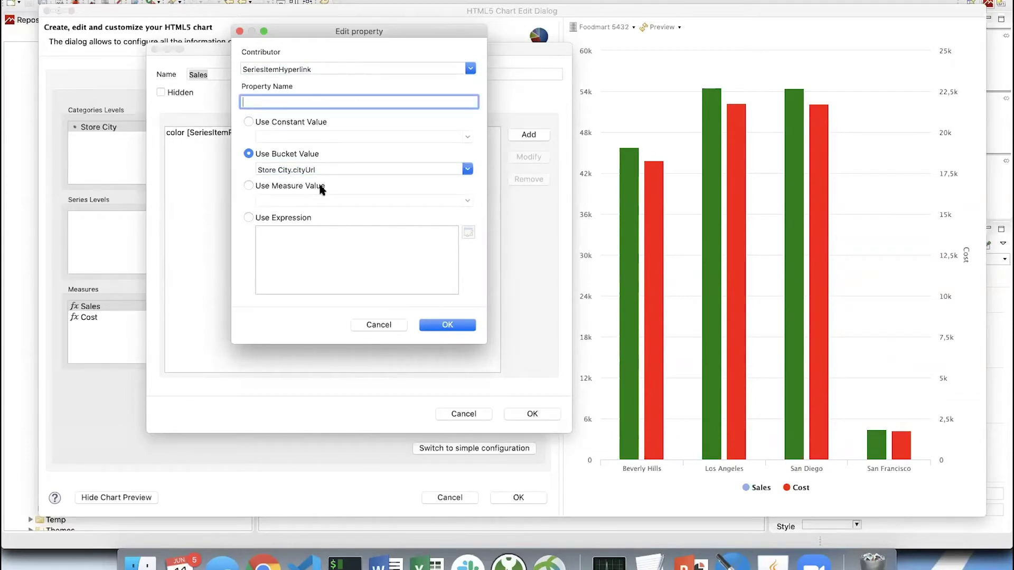
{"action": "type", "text": "href"}
{"action": "left_click", "coordinate": [447, 326]}
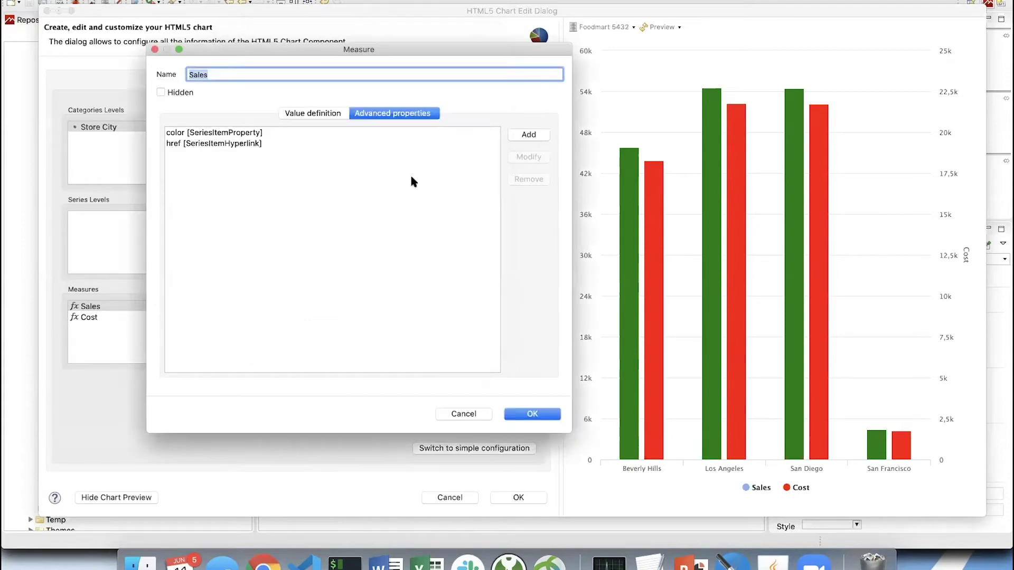
{"action": "left_click", "coordinate": [320, 115]}
{"action": "left_click", "coordinate": [376, 113]}
{"action": "left_click", "coordinate": [528, 413]}
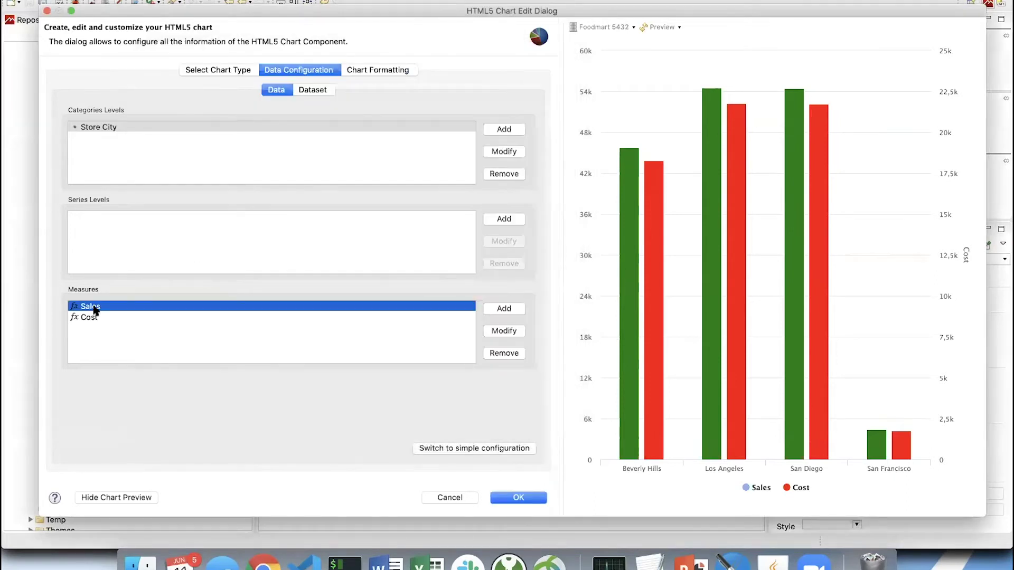
Step: Remove the href SeriesItemHyperlink advanced property from the Sales measure
{"action": "double_click", "coordinate": [89, 317]}
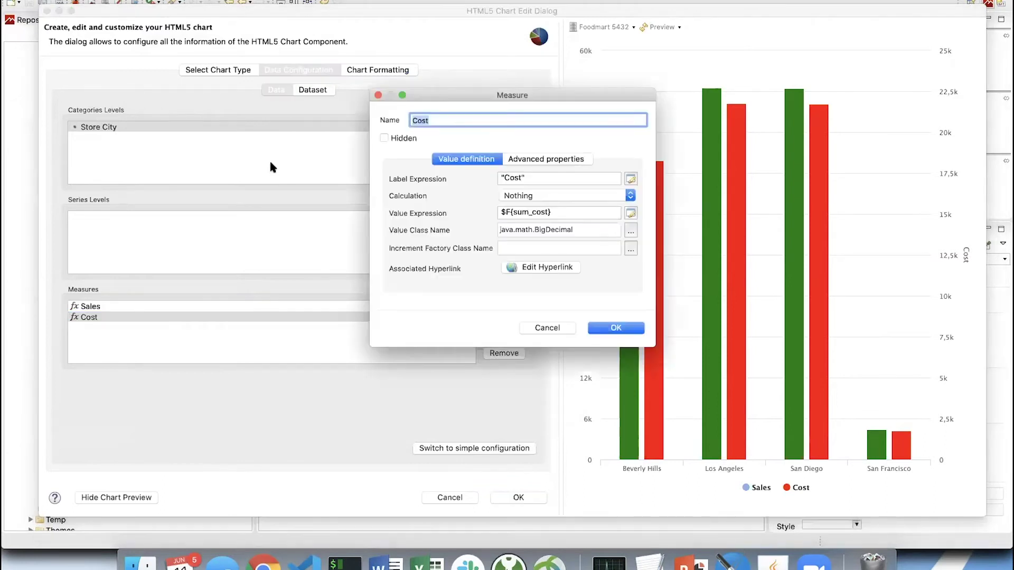
{"action": "left_click", "coordinate": [549, 326]}
{"action": "double_click", "coordinate": [90, 306]}
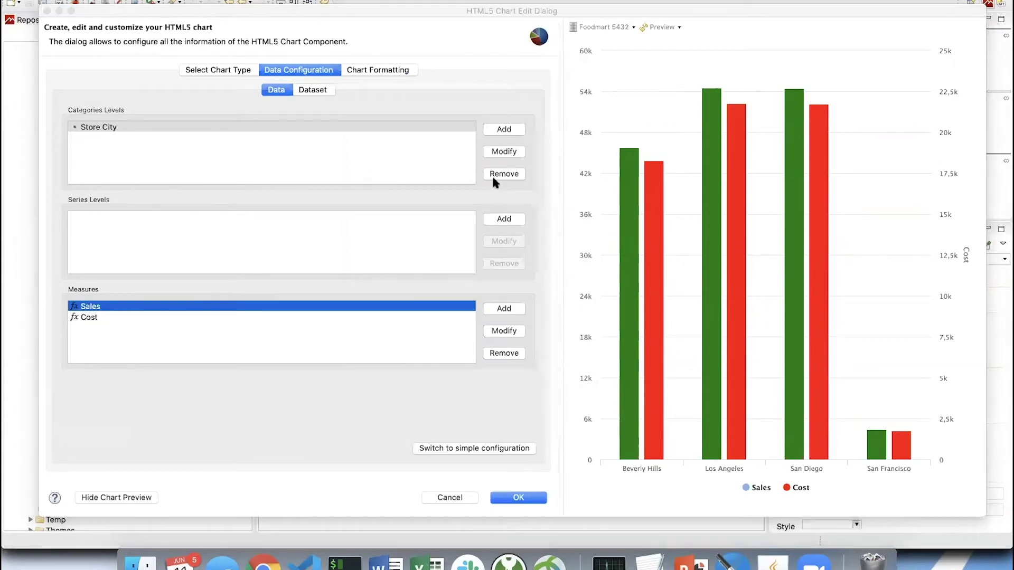
{"action": "left_click", "coordinate": [516, 164]}
{"action": "left_click", "coordinate": [469, 190]}
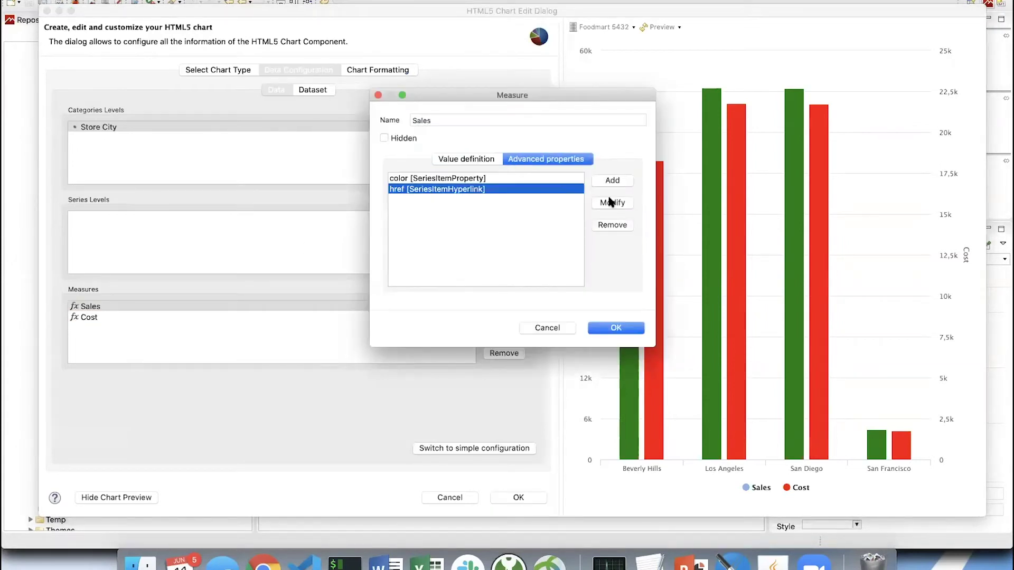
{"action": "left_click", "coordinate": [613, 225]}
Step: Enable the Sales measure's associated hyperlink with target Self and type RemoteAnchor
{"action": "left_click", "coordinate": [487, 161]}
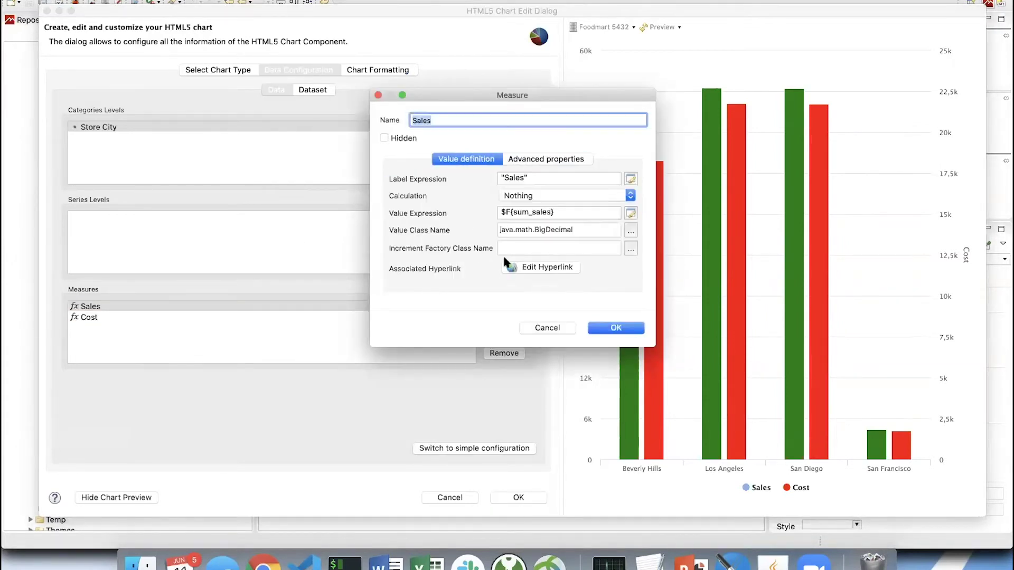
{"action": "left_click", "coordinate": [540, 269]}
{"action": "left_click_drag", "start_coordinate": [398, 31], "coordinate": [326, 60]}
{"action": "left_click", "coordinate": [285, 78]}
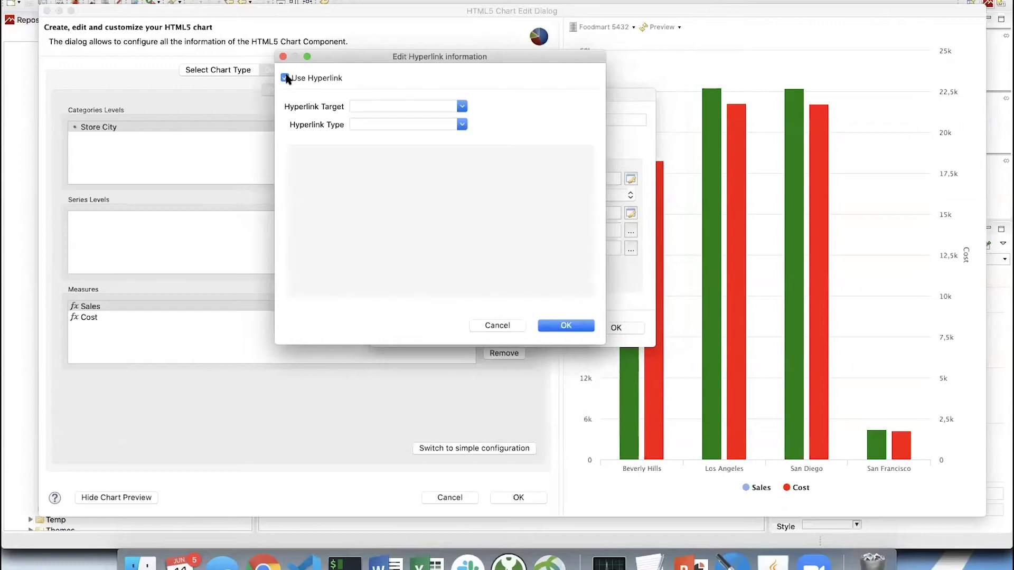
{"action": "left_click", "coordinate": [461, 105]}
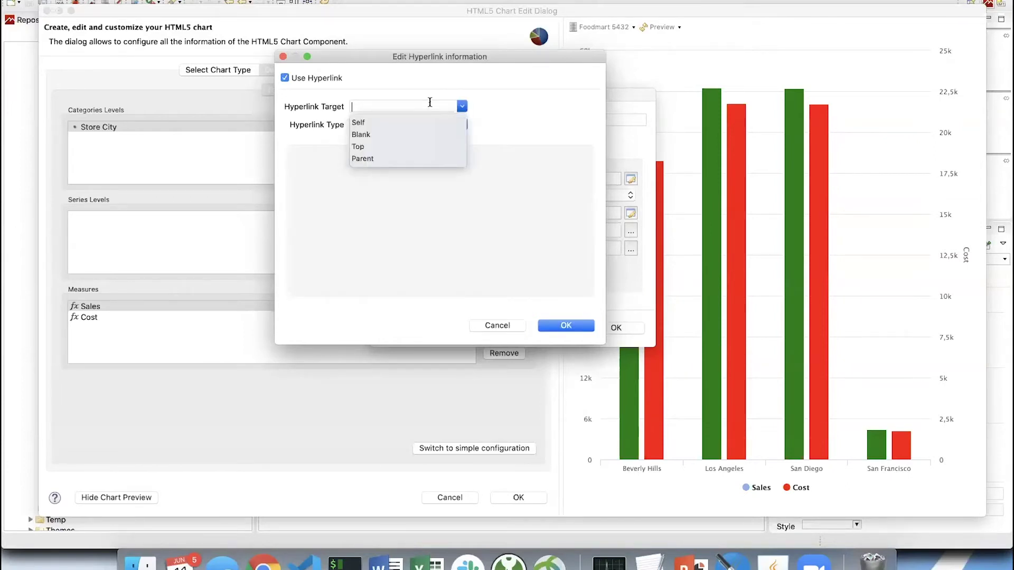
{"action": "left_click", "coordinate": [370, 122]}
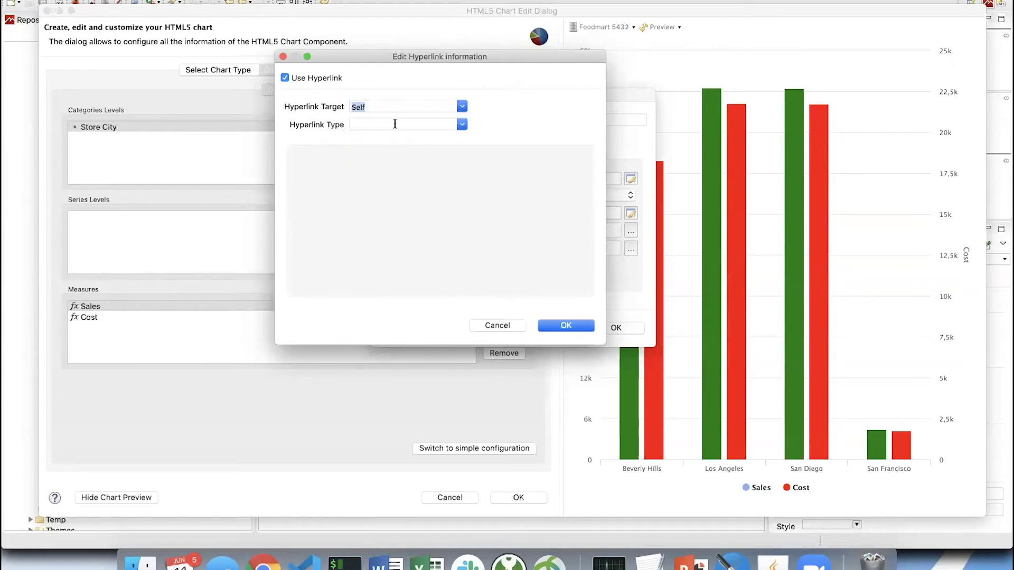
{"action": "left_click", "coordinate": [395, 124]}
{"action": "left_click", "coordinate": [461, 124]}
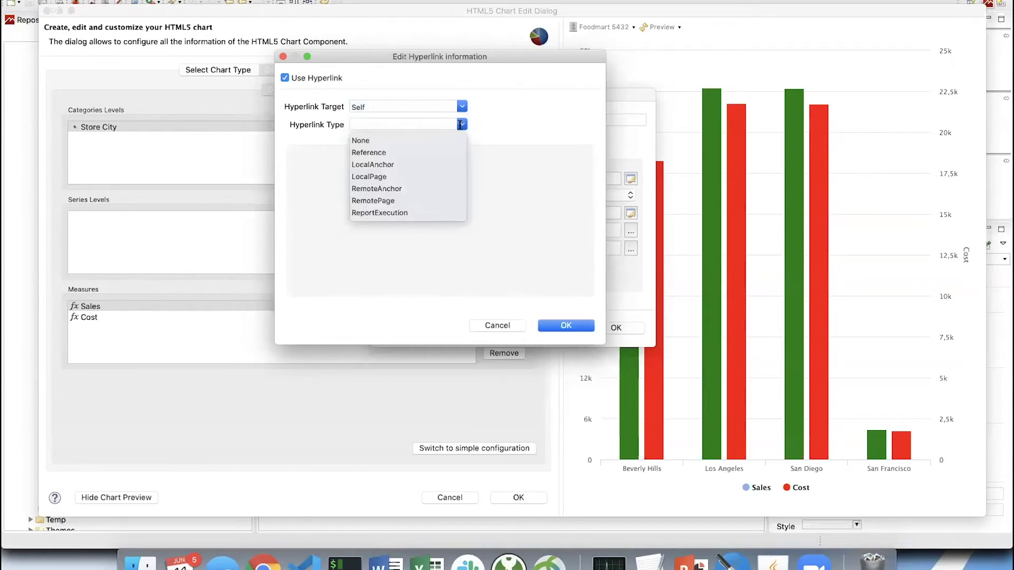
{"action": "left_click", "coordinate": [385, 189]}
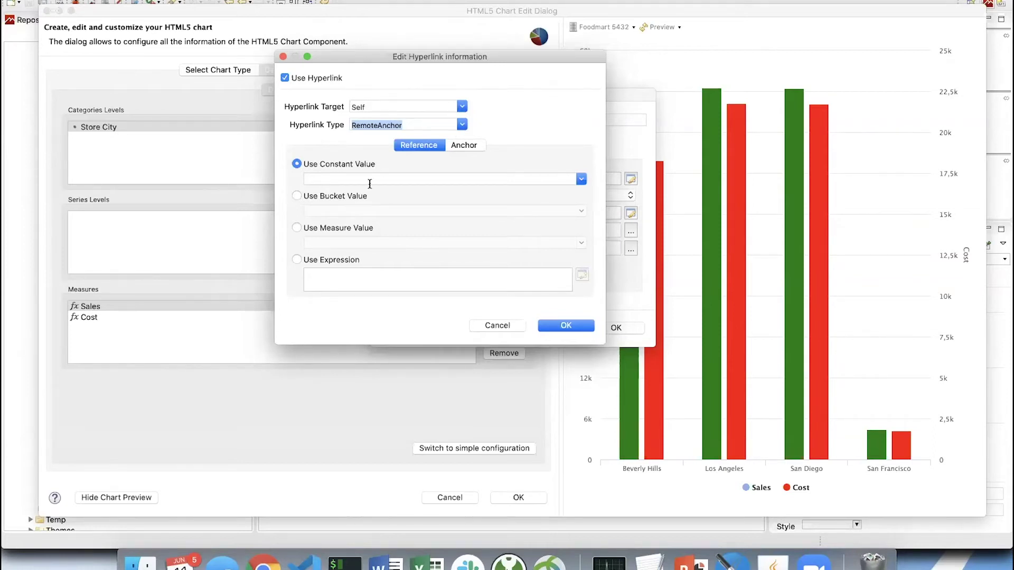
Step: Set the hyperlink's Reference to the bucket value Store City.cityUrl
{"action": "left_click", "coordinate": [341, 197]}
{"action": "left_click", "coordinate": [581, 211]}
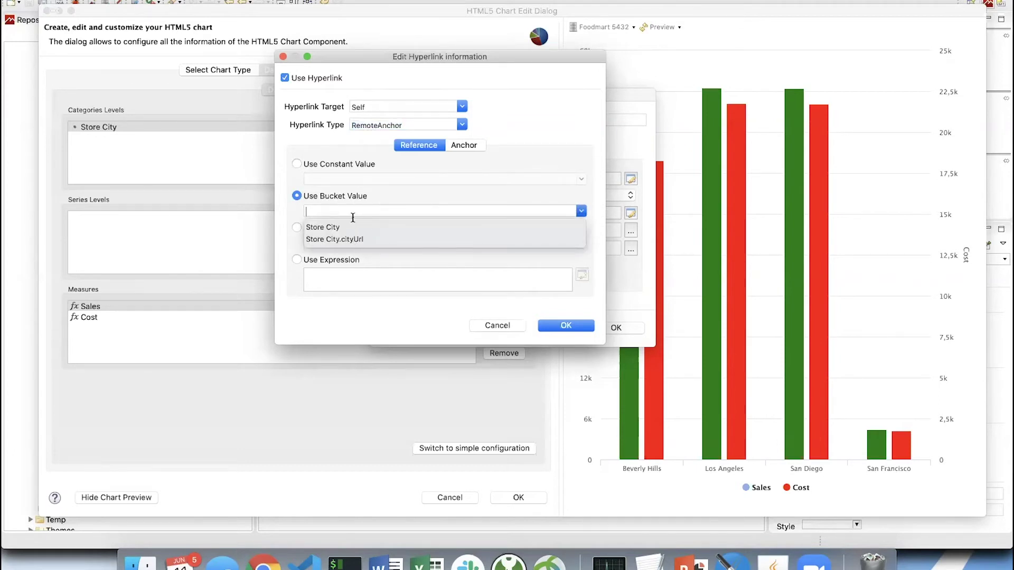
{"action": "left_click", "coordinate": [355, 241]}
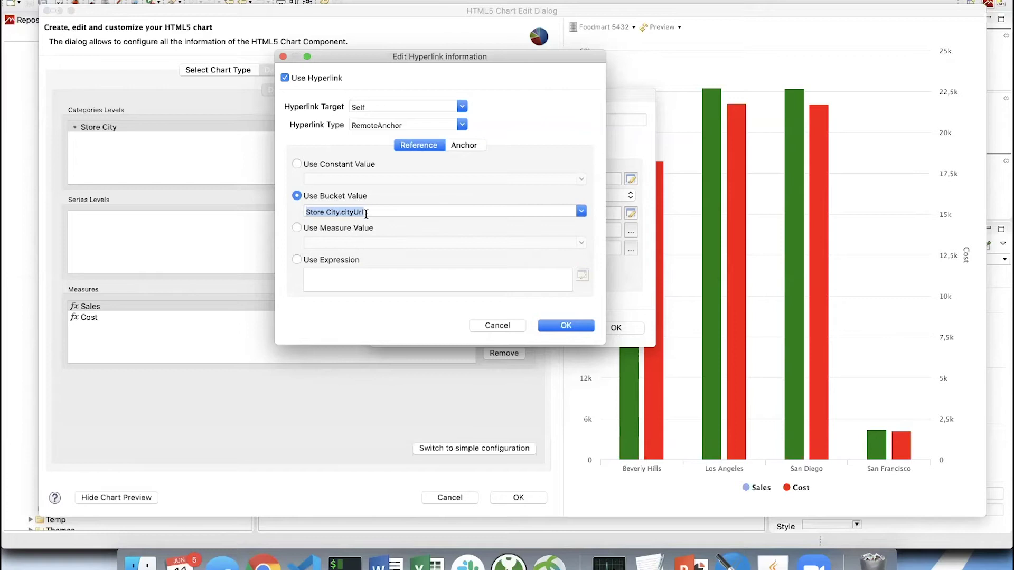
Step: Set the hyperlink's Anchor to the bucket value Store City.cityUrl and accept the hyperlink and Sales measure changes
{"action": "left_click", "coordinate": [469, 146]}
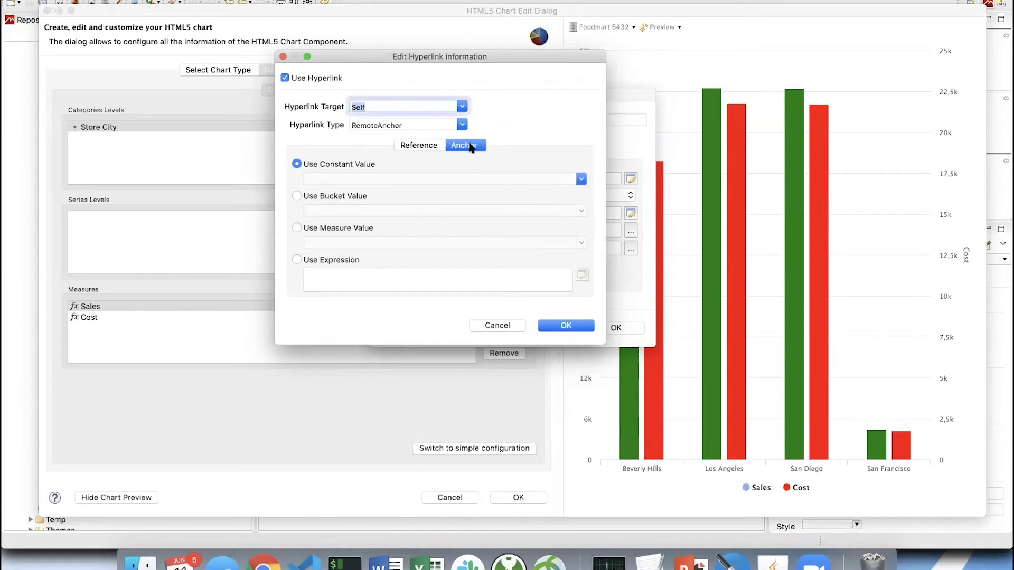
{"action": "left_click", "coordinate": [343, 195]}
{"action": "left_click", "coordinate": [579, 212]}
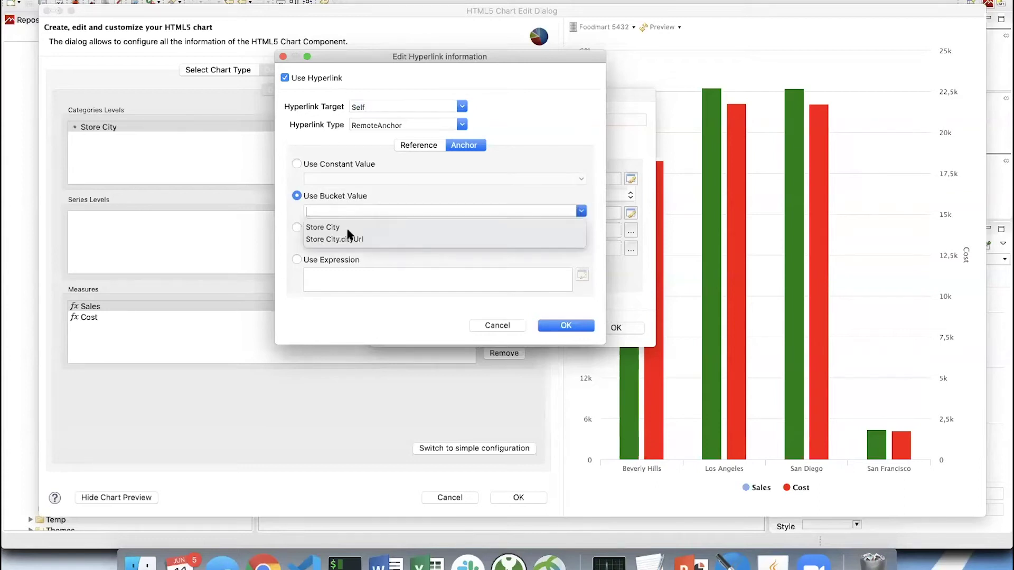
{"action": "left_click", "coordinate": [349, 239]}
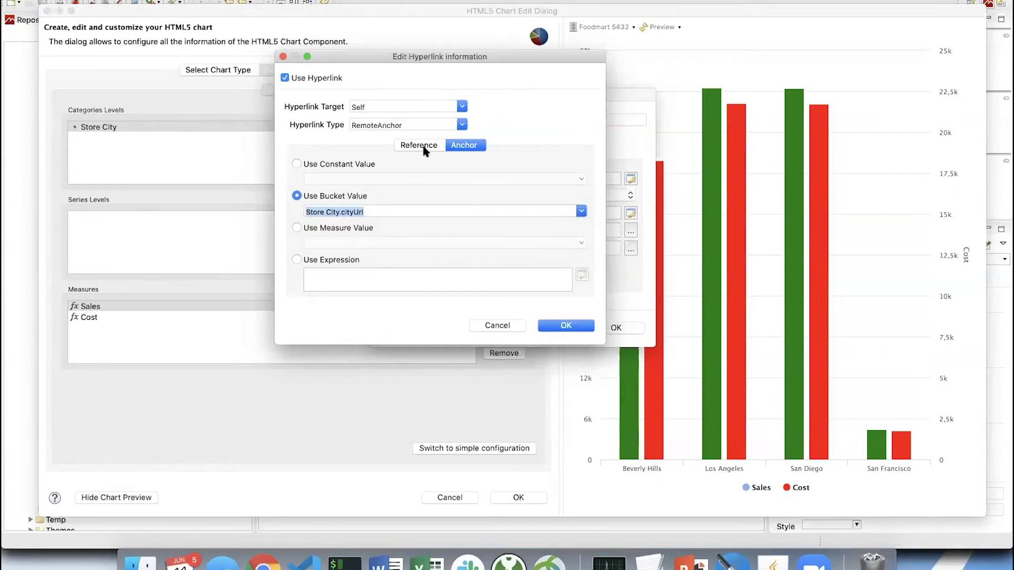
{"action": "left_click", "coordinate": [420, 146]}
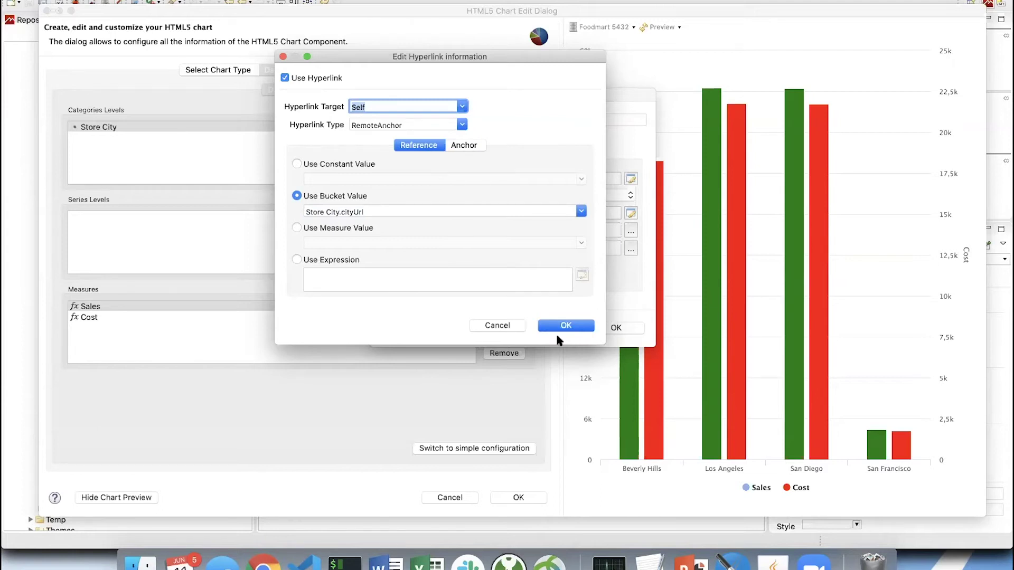
{"action": "left_click", "coordinate": [565, 326]}
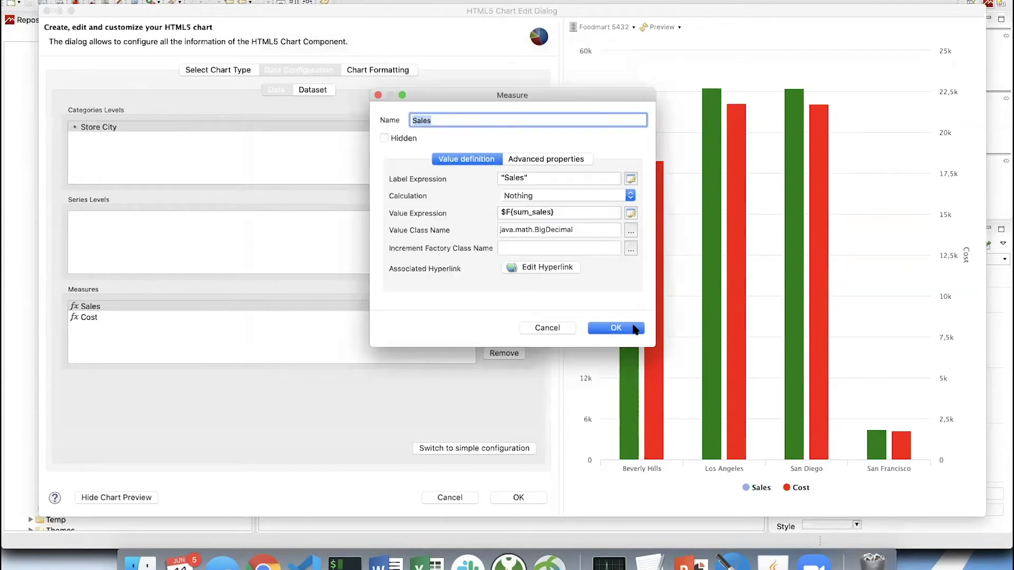
{"action": "left_click", "coordinate": [636, 328]}
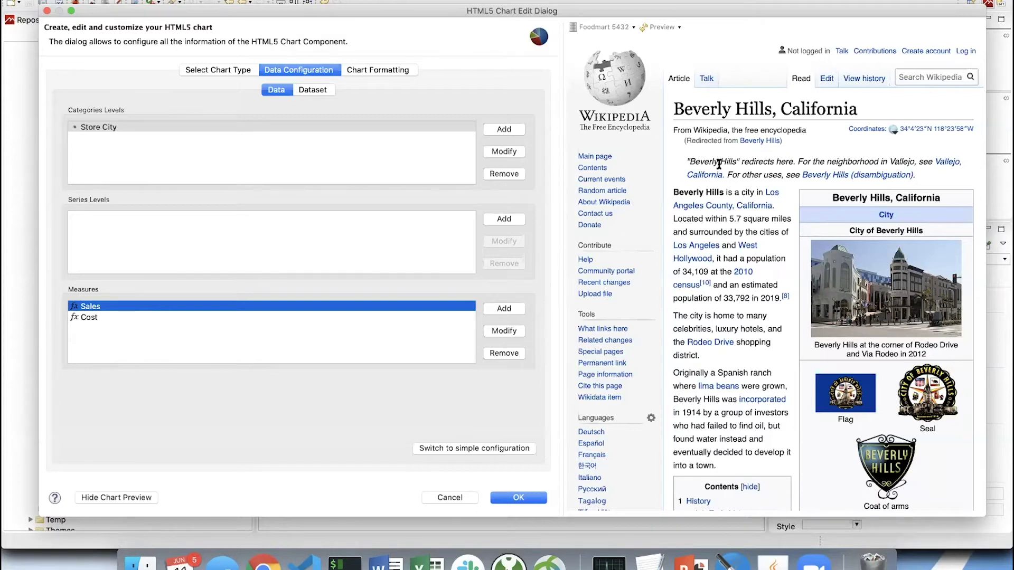
Step: Refresh the chart preview, check the columns, and accept the HTML5 chart changes
{"action": "left_click", "coordinate": [659, 29]}
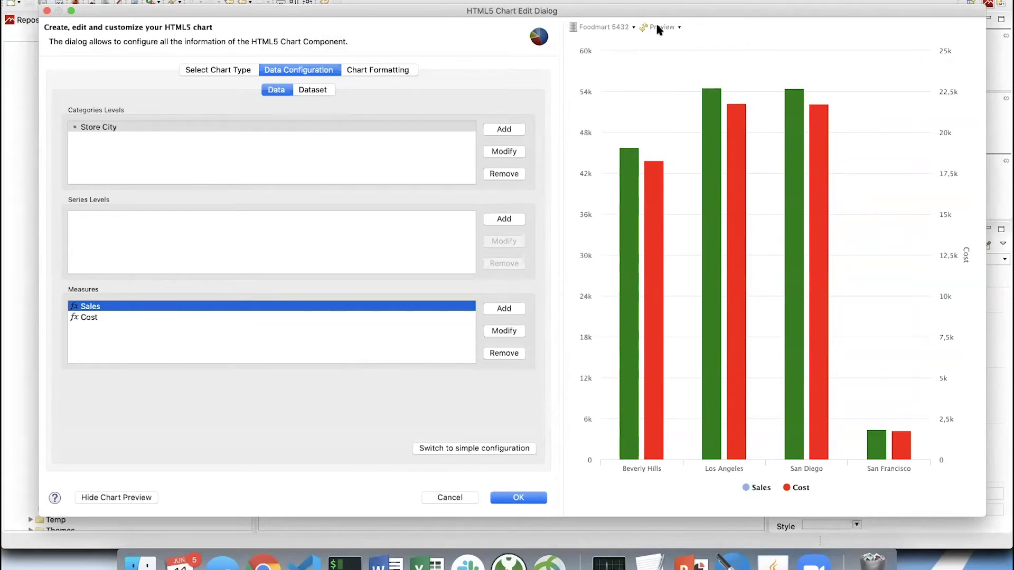
{"action": "left_click", "coordinate": [92, 318]}
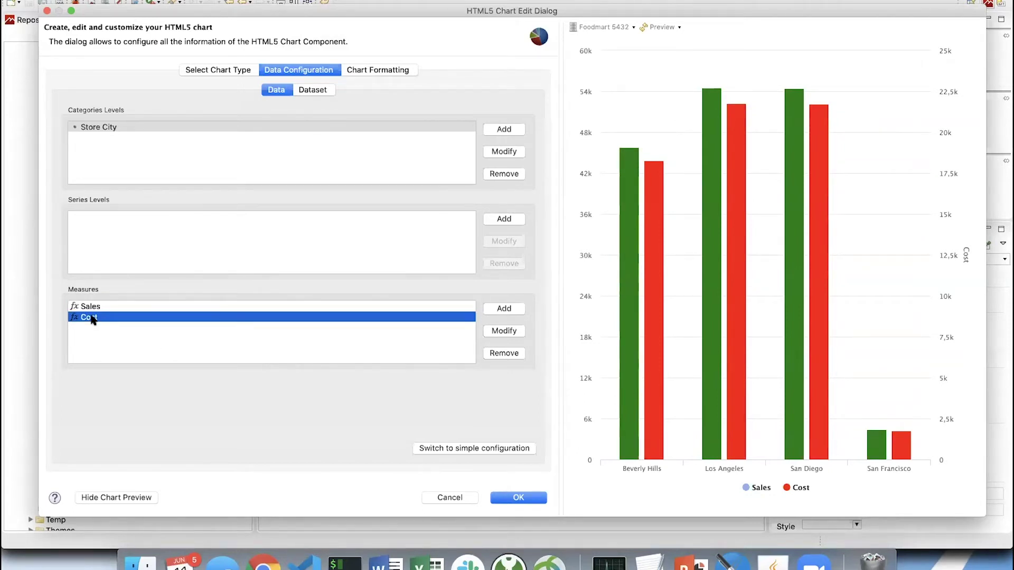
{"action": "mouse_move", "coordinate": [655, 219]}
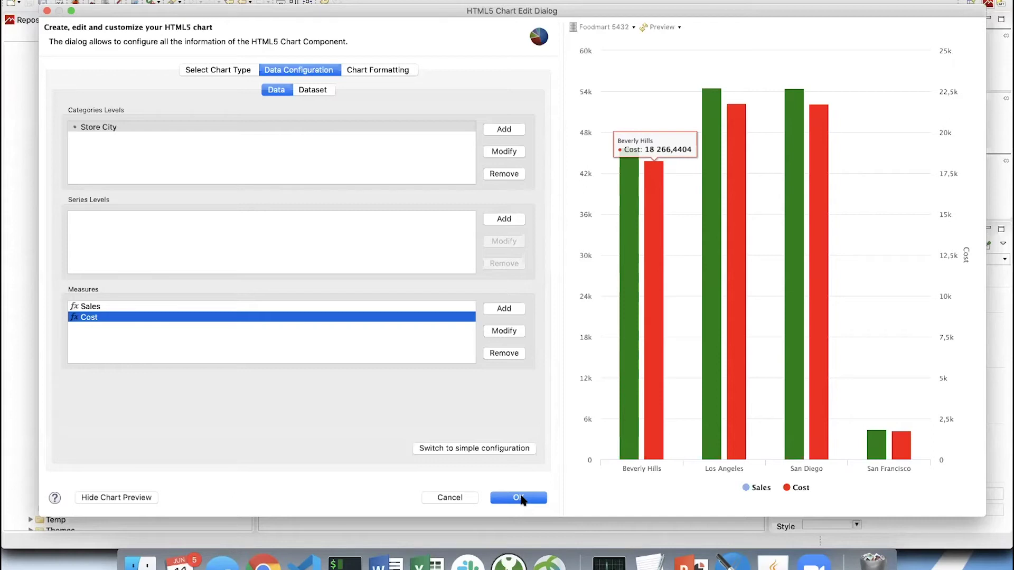
{"action": "key", "text": "Return"}
Step: Save the report and decline the offer to publish it as part of the save
{"action": "left_click", "coordinate": [503, 357]}
{"action": "key", "text": "ctrl+s"}
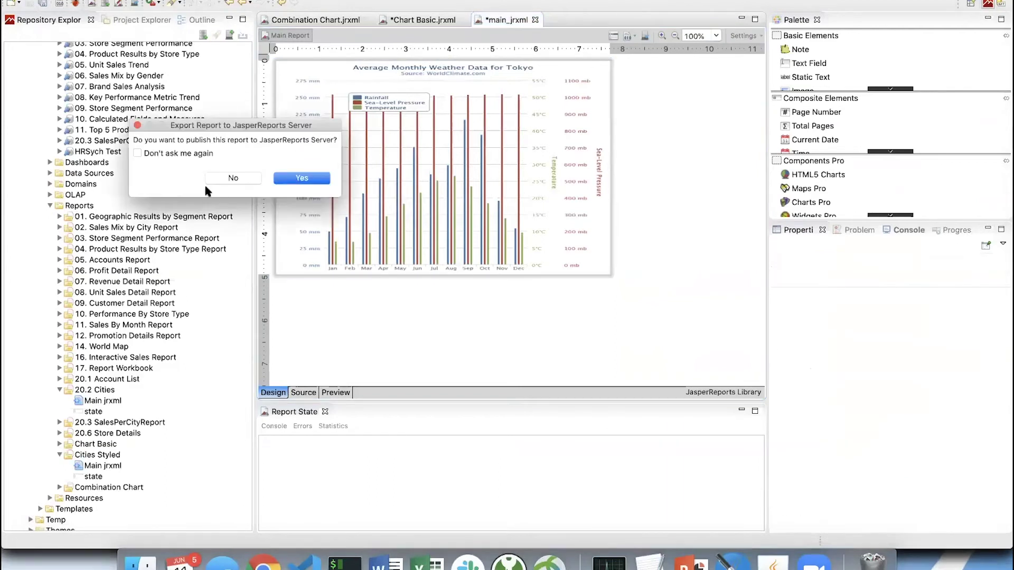
{"action": "left_click", "coordinate": [186, 154]}
{"action": "left_click", "coordinate": [233, 177]}
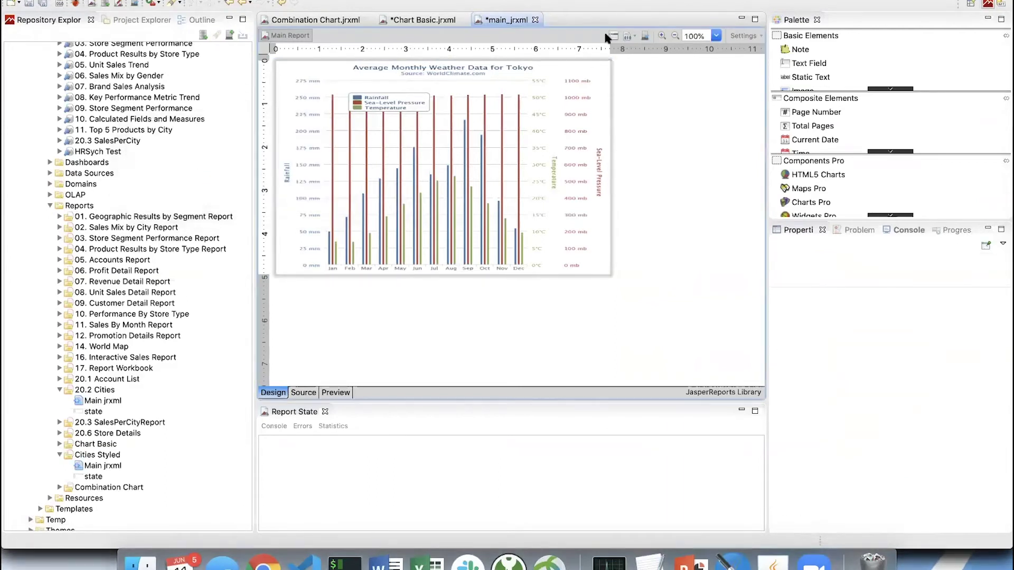
Step: Publish the report and its listed resources to JasperReports Server through the Report Publishing Wizard
{"action": "left_click", "coordinate": [645, 34]}
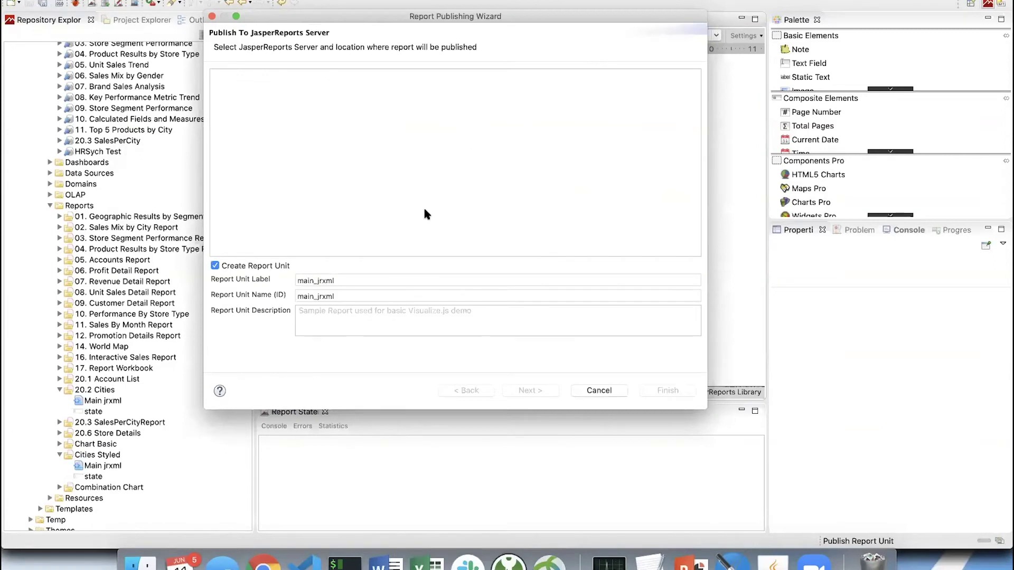
{"action": "left_click", "coordinate": [531, 390]}
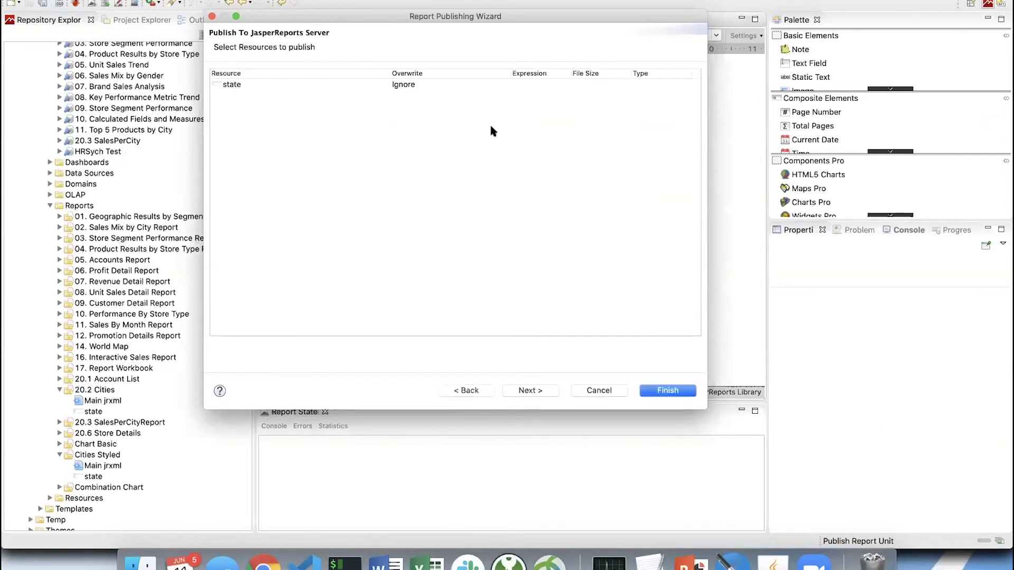
{"action": "left_click", "coordinate": [667, 391]}
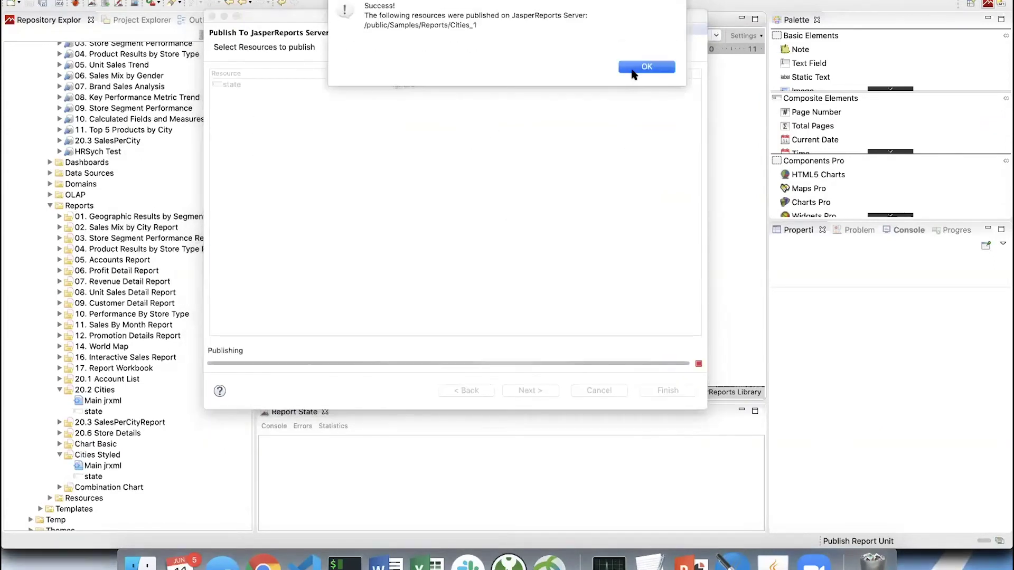
Step: Switch to the Cities Styled report in Chrome and inspect the data tooltips on each city's columns
{"action": "left_click", "coordinate": [263, 562]}
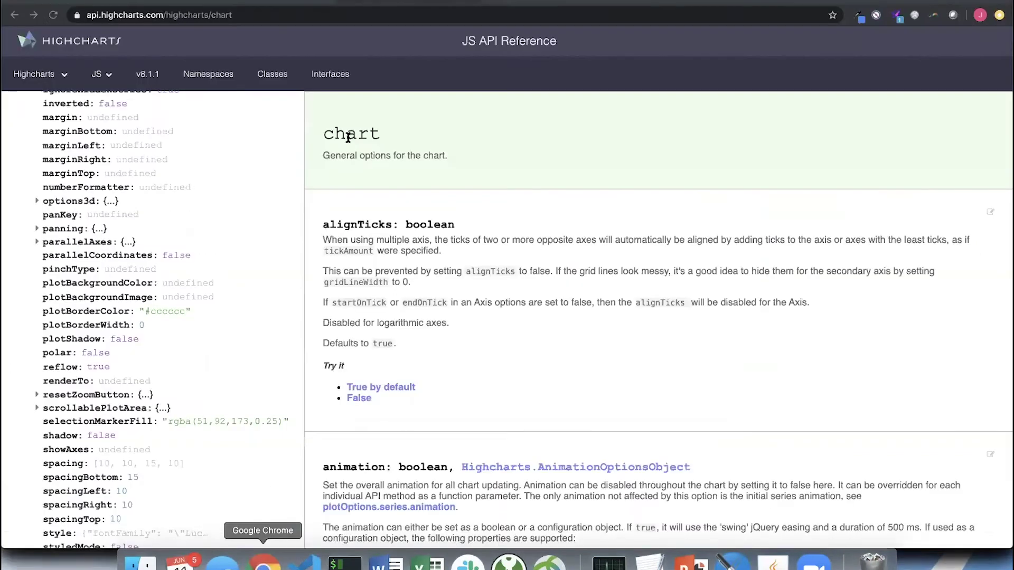
{"action": "left_click", "coordinate": [144, 2]}
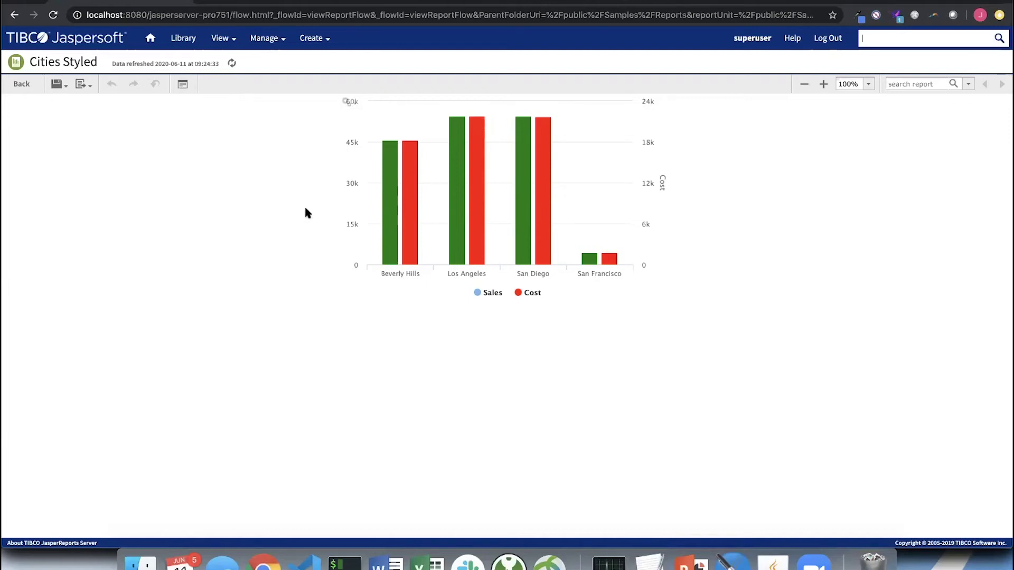
{"action": "mouse_move", "coordinate": [416, 167]}
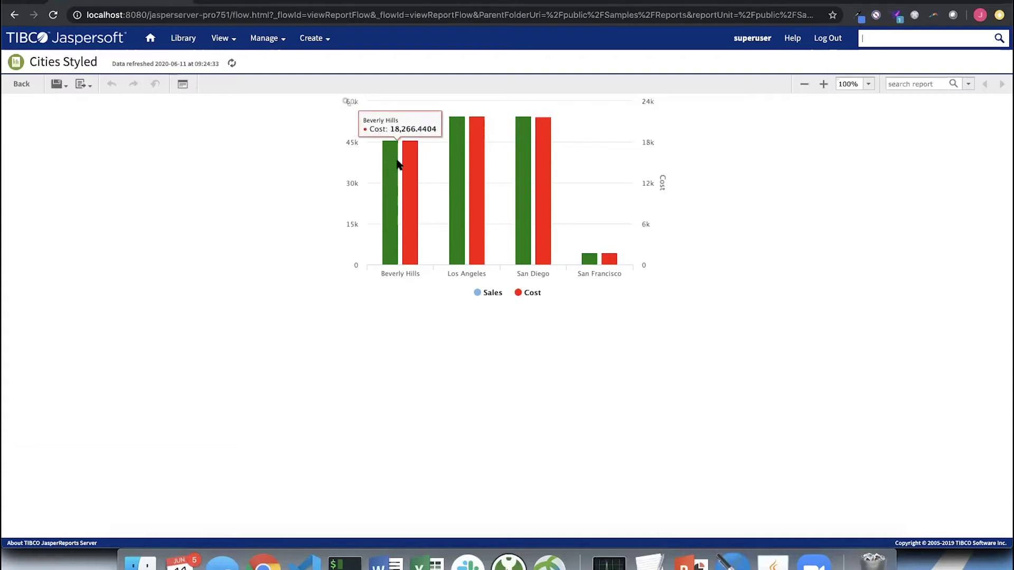
{"action": "mouse_move", "coordinate": [454, 151]}
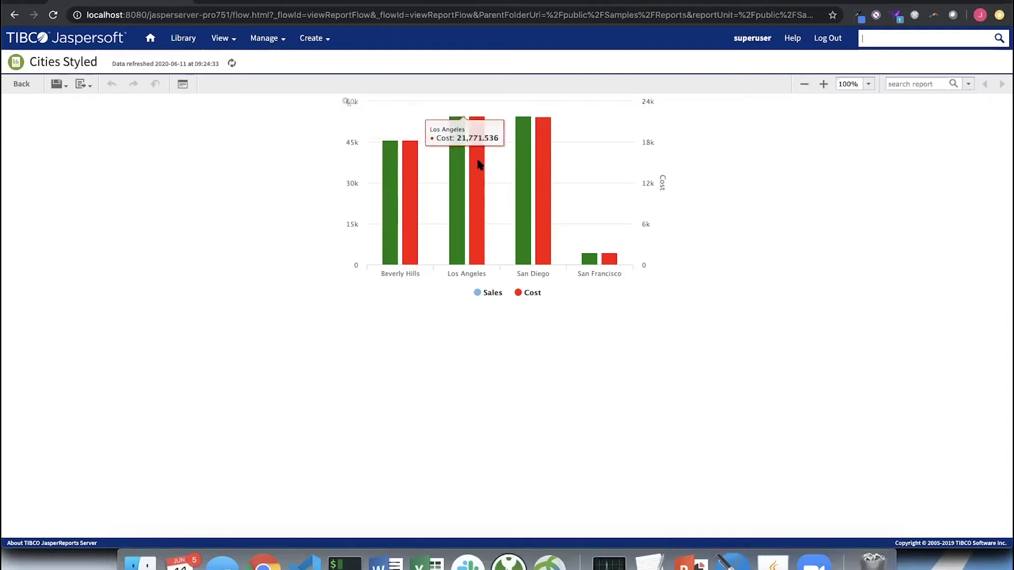
{"action": "mouse_move", "coordinate": [517, 176]}
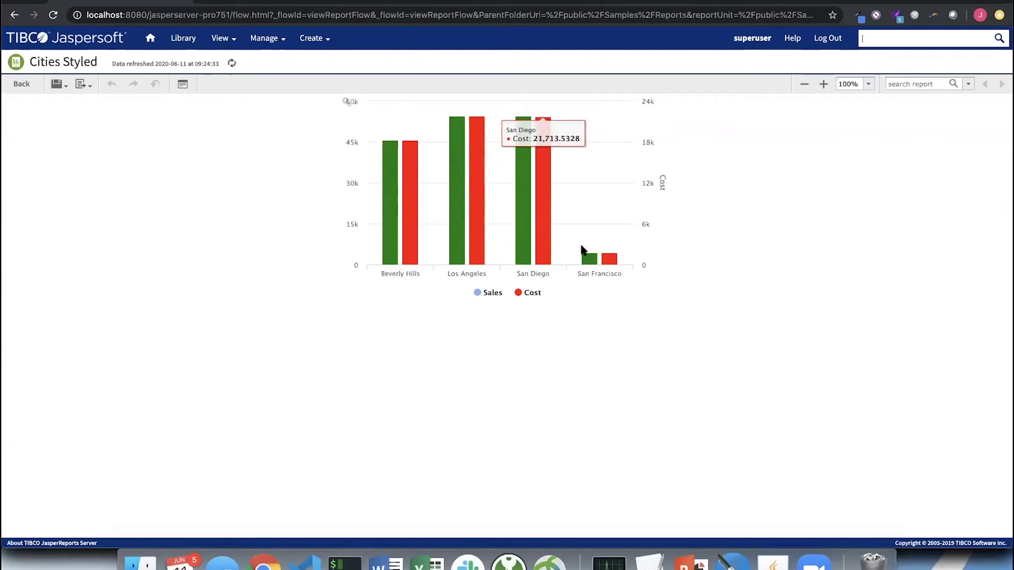
{"action": "mouse_move", "coordinate": [590, 261]}
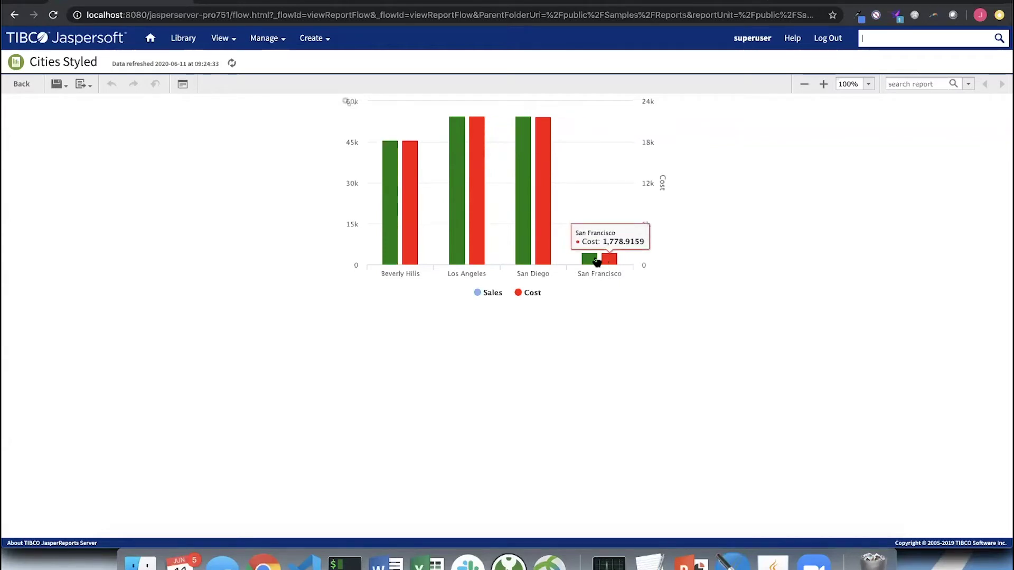
Step: Check the chart legend by hiding and restoring the Cost series and the Sales series in turn
{"action": "left_click", "coordinate": [528, 297]}
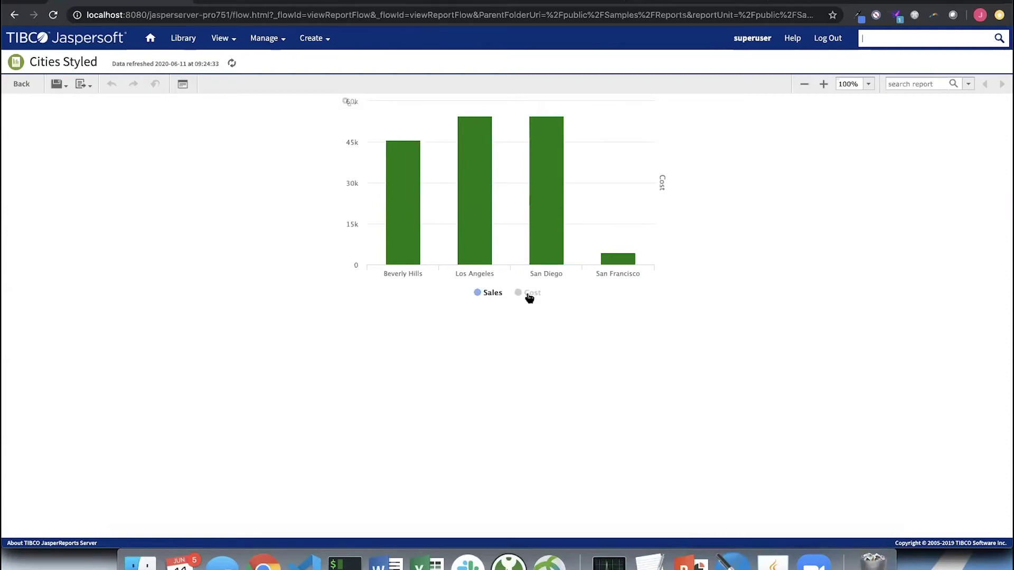
{"action": "left_click", "coordinate": [529, 296]}
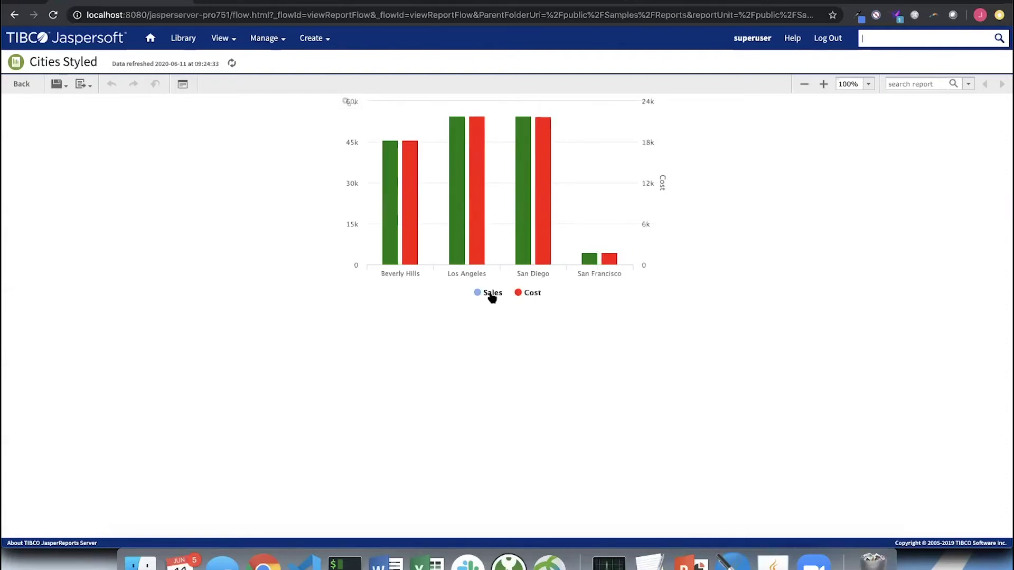
{"action": "left_click", "coordinate": [491, 296]}
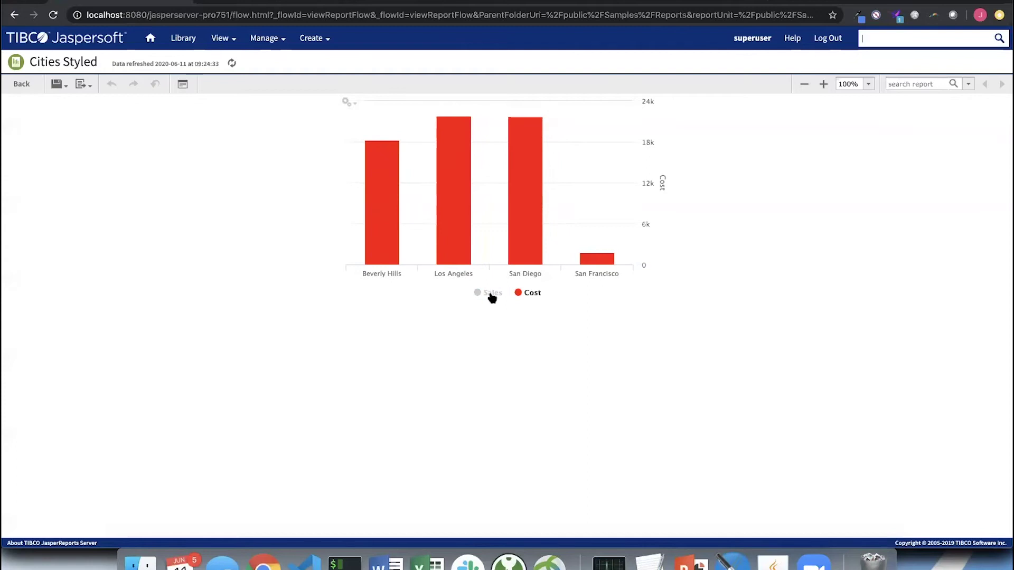
{"action": "left_click", "coordinate": [491, 297]}
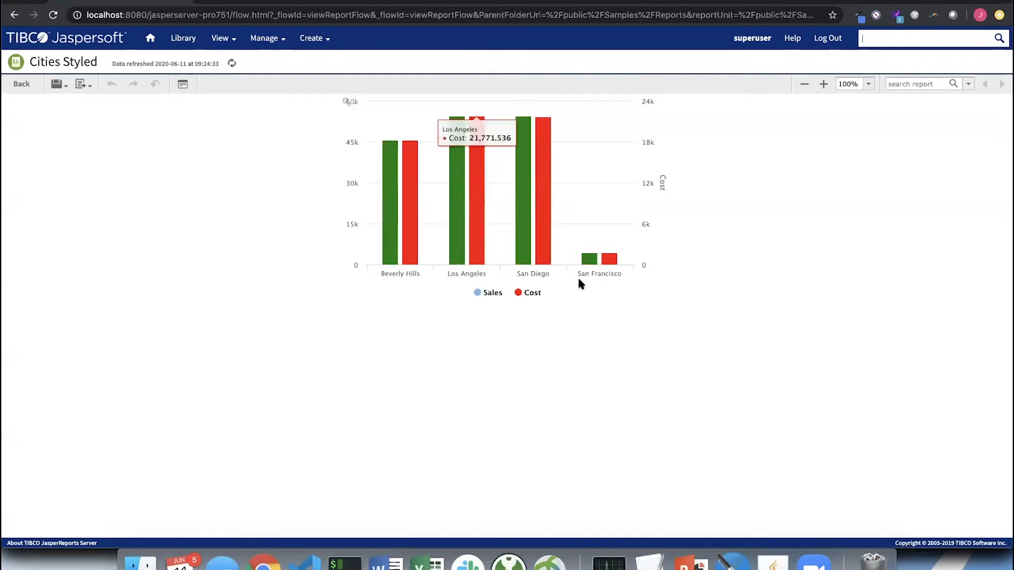
Step: Switch to Jaspersoft Studio and hide the Cities Styled chart's legend by setting Show Legend to false in its formatting
{"action": "left_click", "coordinate": [731, 564]}
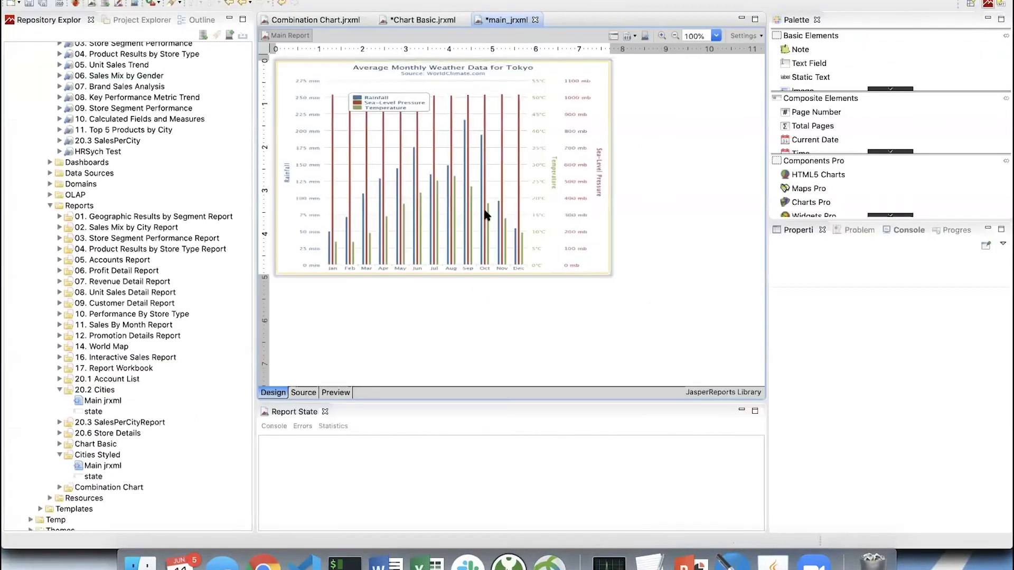
{"action": "left_click", "coordinate": [484, 211]}
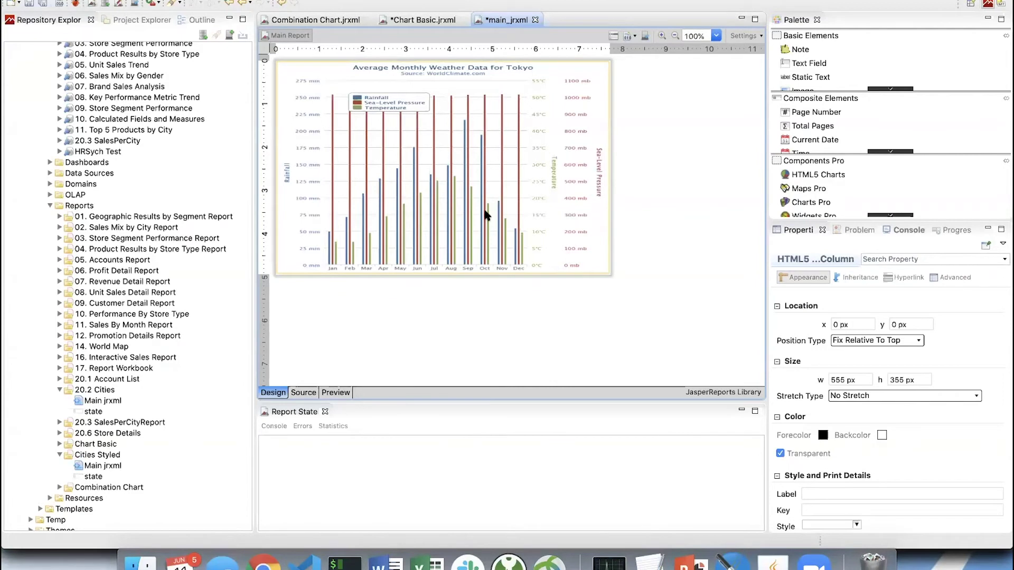
{"action": "double_click", "coordinate": [483, 207]}
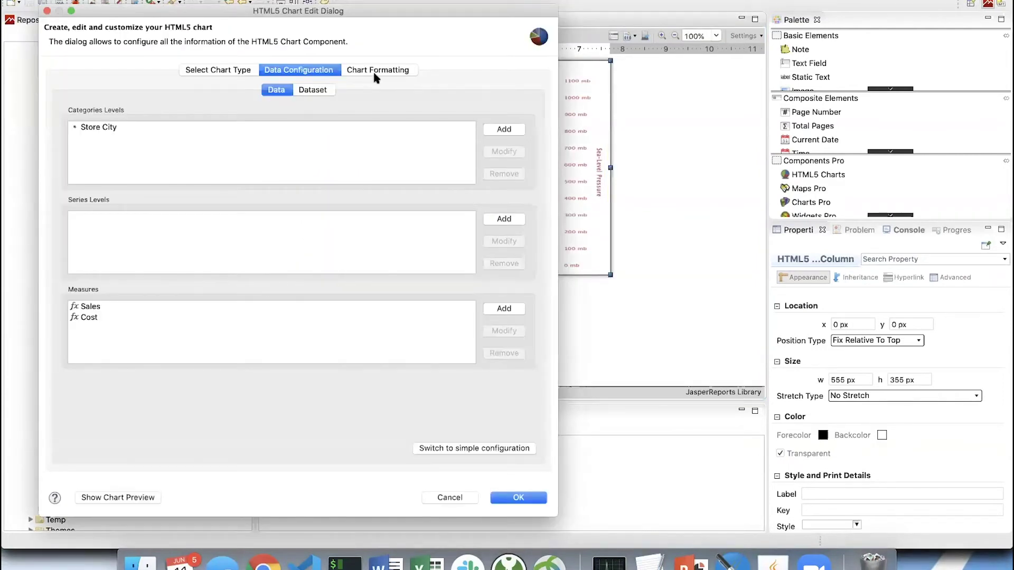
{"action": "left_click", "coordinate": [373, 73]}
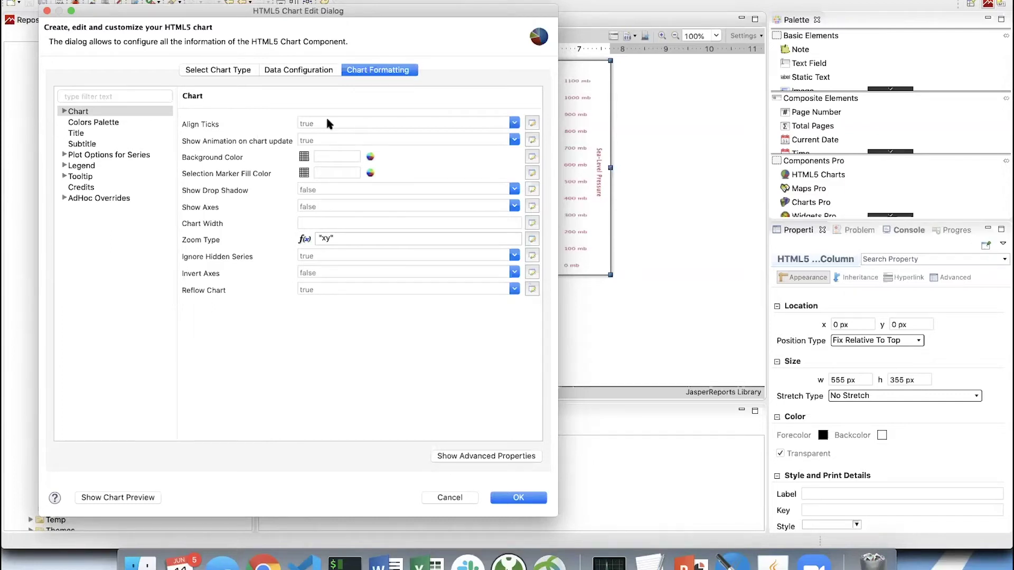
{"action": "left_click", "coordinate": [79, 167]}
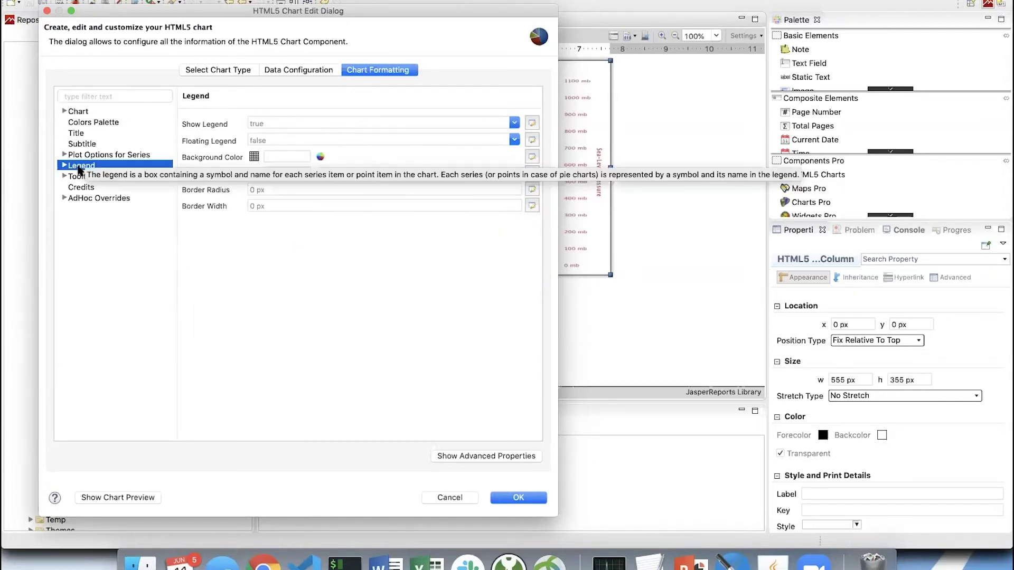
{"action": "left_click", "coordinate": [508, 123]}
{"action": "left_click", "coordinate": [509, 123]}
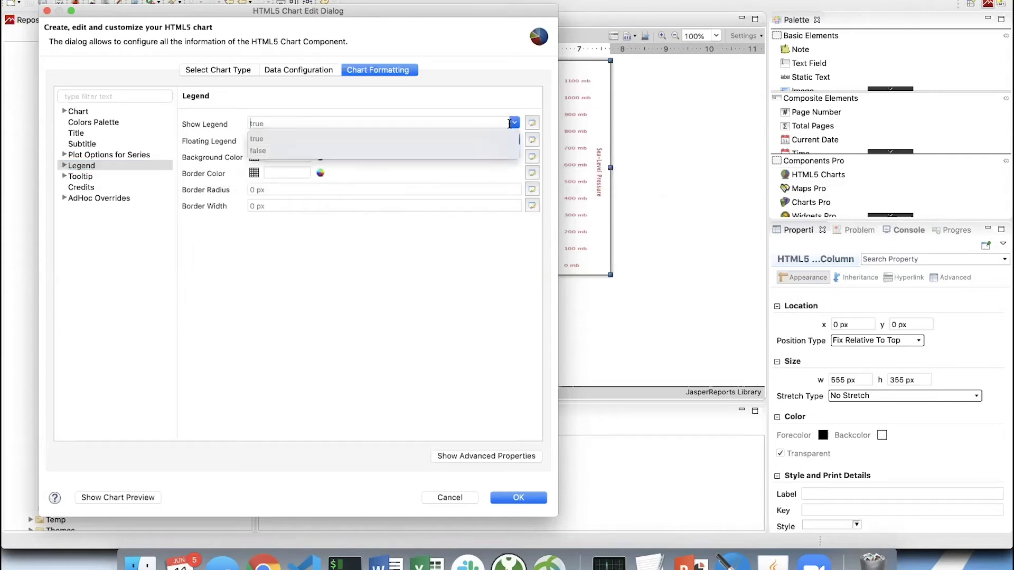
{"action": "left_click", "coordinate": [273, 151]}
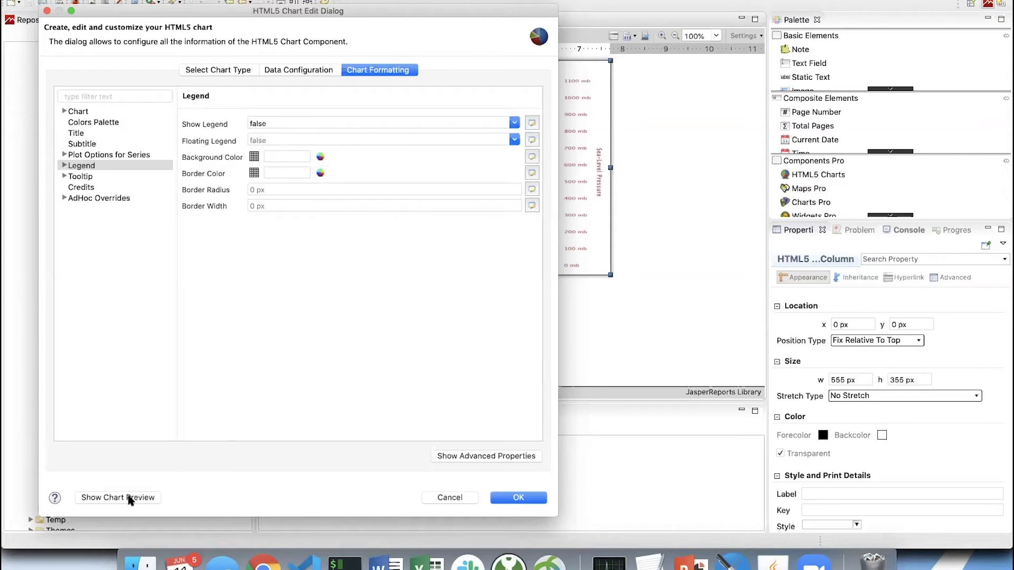
{"action": "left_click", "coordinate": [543, 497]}
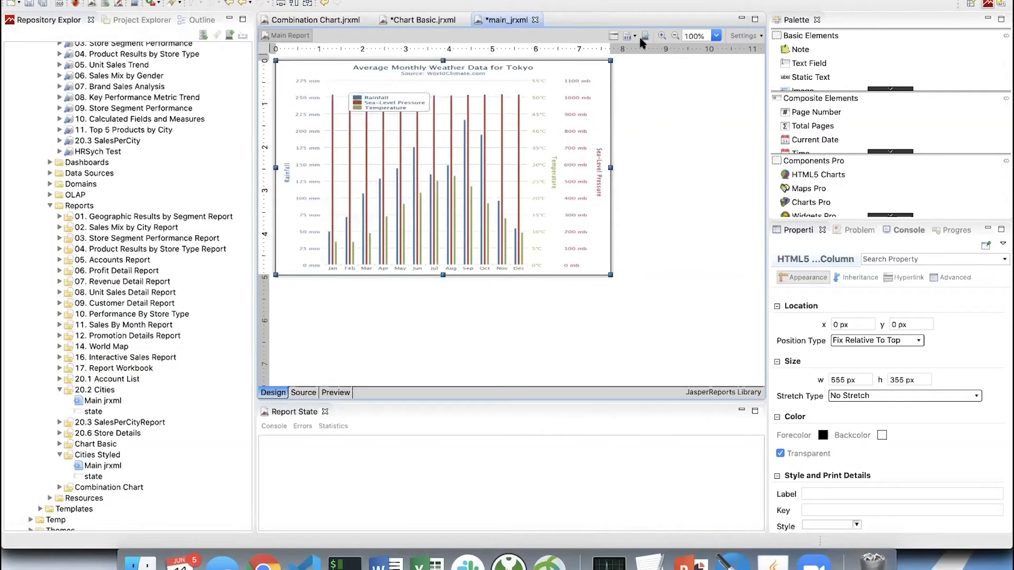
Step: Run the report preview with the state parameter CA to check the chart's legend area
{"action": "left_click", "coordinate": [335, 393]}
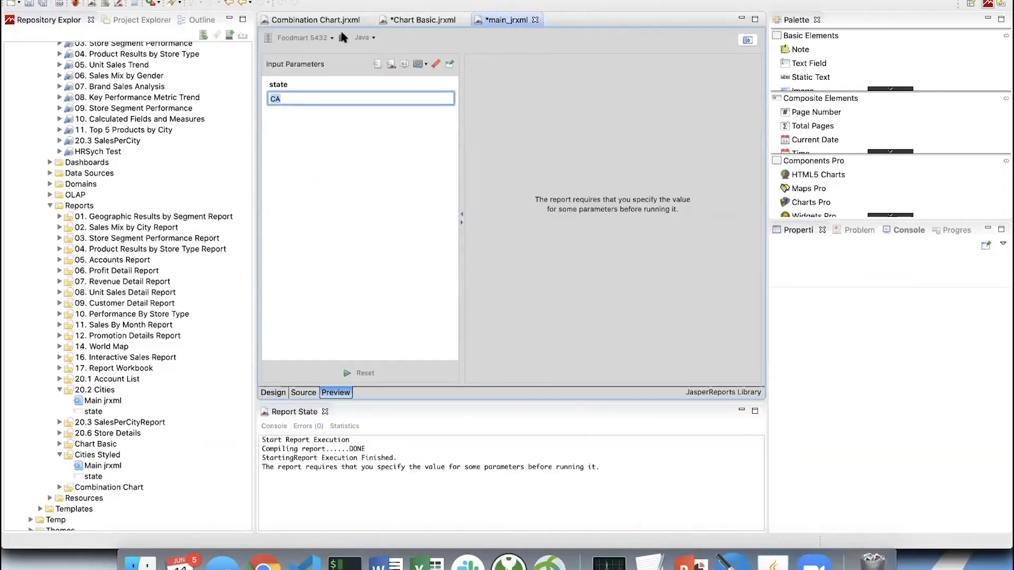
{"action": "left_click", "coordinate": [343, 37]}
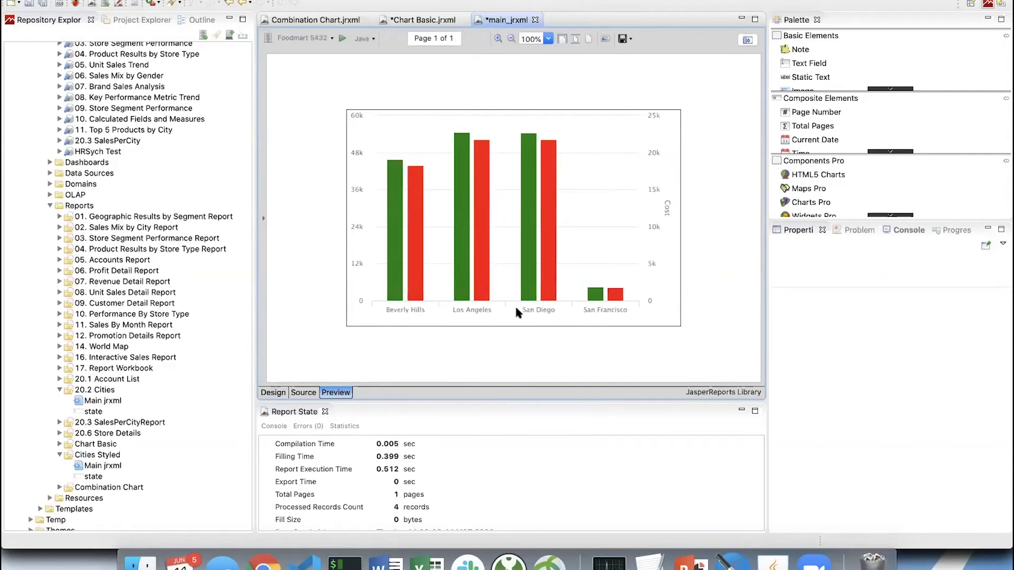
Step: Return to the report design and open the chart's advanced formatting properties
{"action": "left_click", "coordinate": [273, 393]}
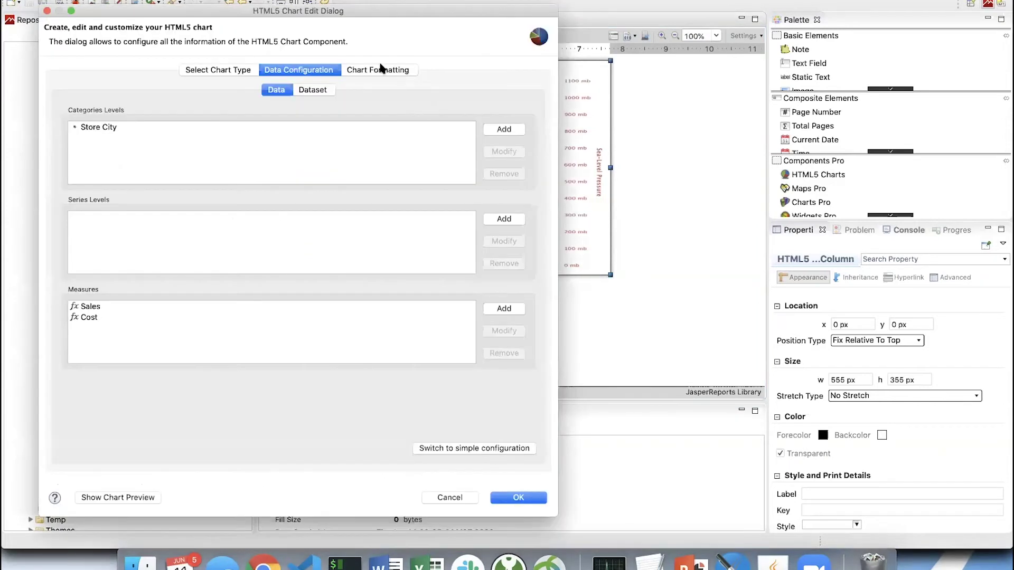
{"action": "left_click", "coordinate": [381, 69]}
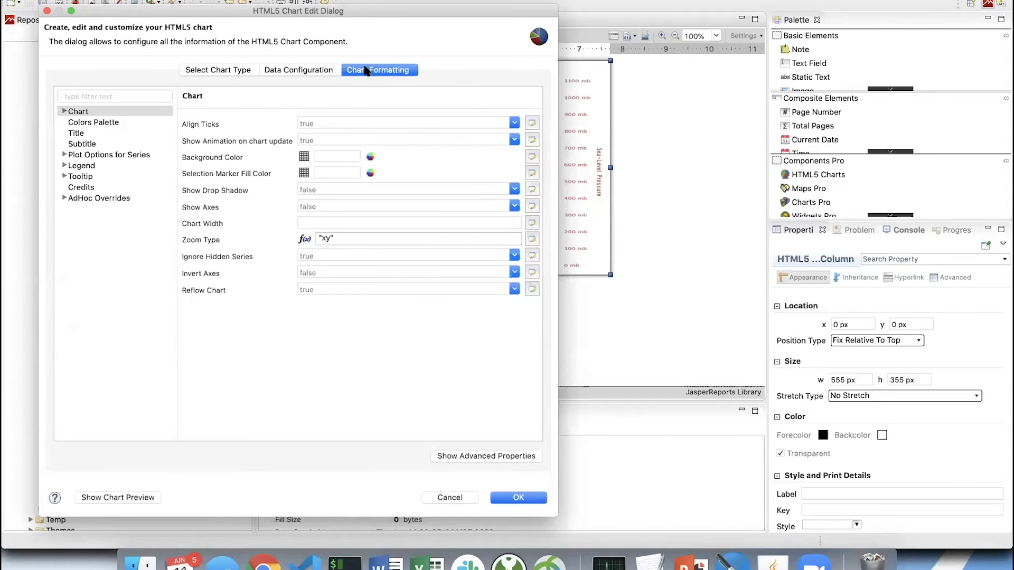
{"action": "left_click", "coordinate": [464, 458]}
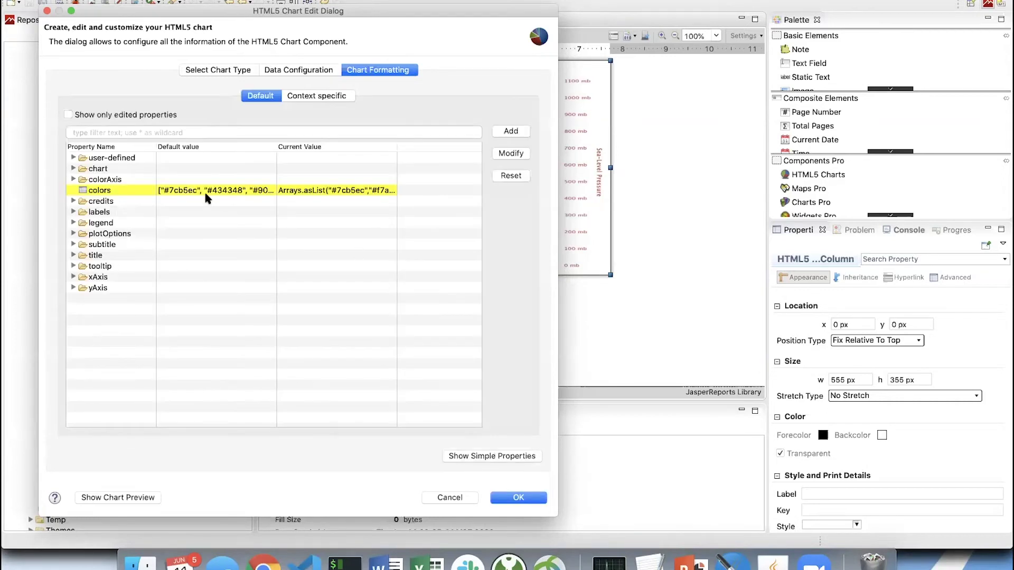
Step: Switch to Chrome and review the HTML5 chart advanced formatting documentation and the chart options in the Highcharts JS API Reference
{"action": "left_click", "coordinate": [263, 561]}
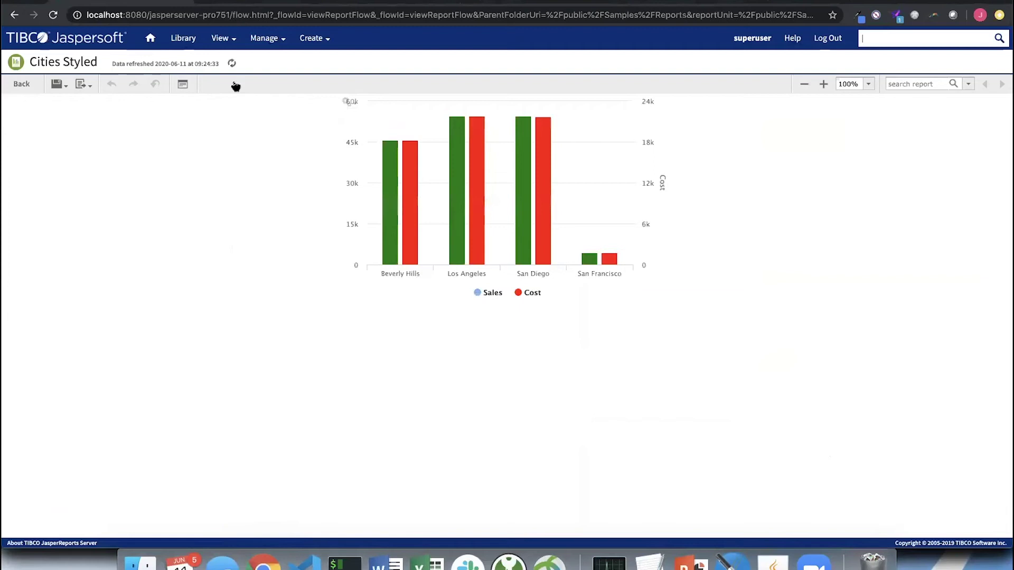
{"action": "key", "text": "ctrl+Tab"}
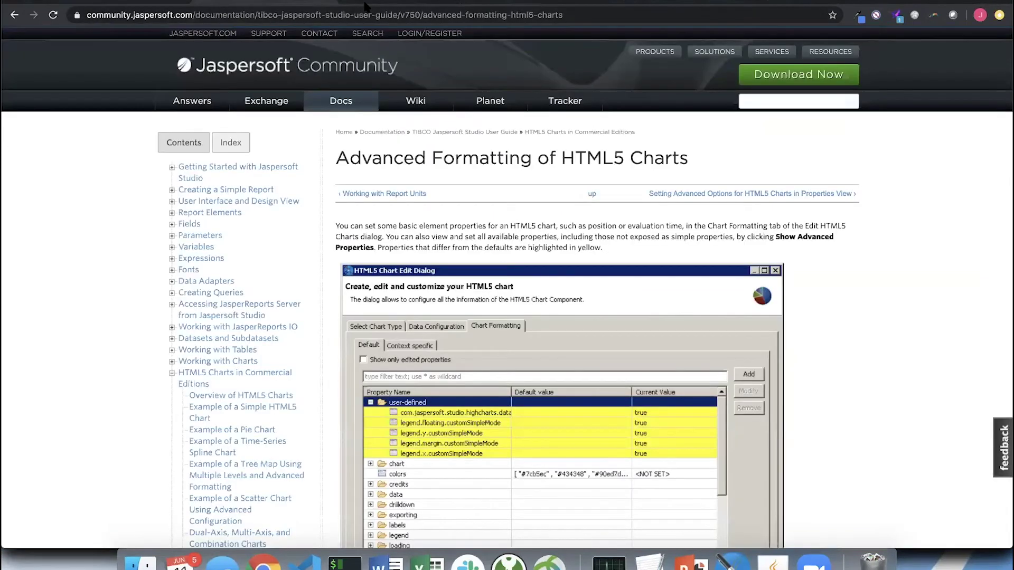
{"action": "key", "text": "ctrl+Tab"}
{"action": "scroll", "coordinate": [100, 302], "scroll_direction": "up", "scroll_amount": 10}
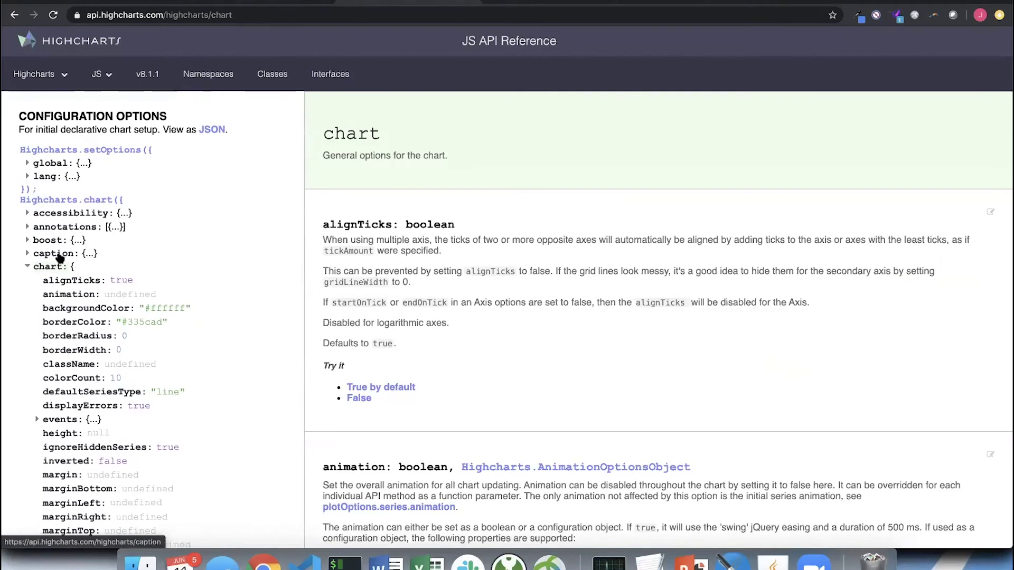
{"action": "scroll", "coordinate": [56, 253], "scroll_direction": "down", "scroll_amount": 3}
{"action": "scroll", "coordinate": [60, 258], "scroll_direction": "down", "scroll_amount": 6}
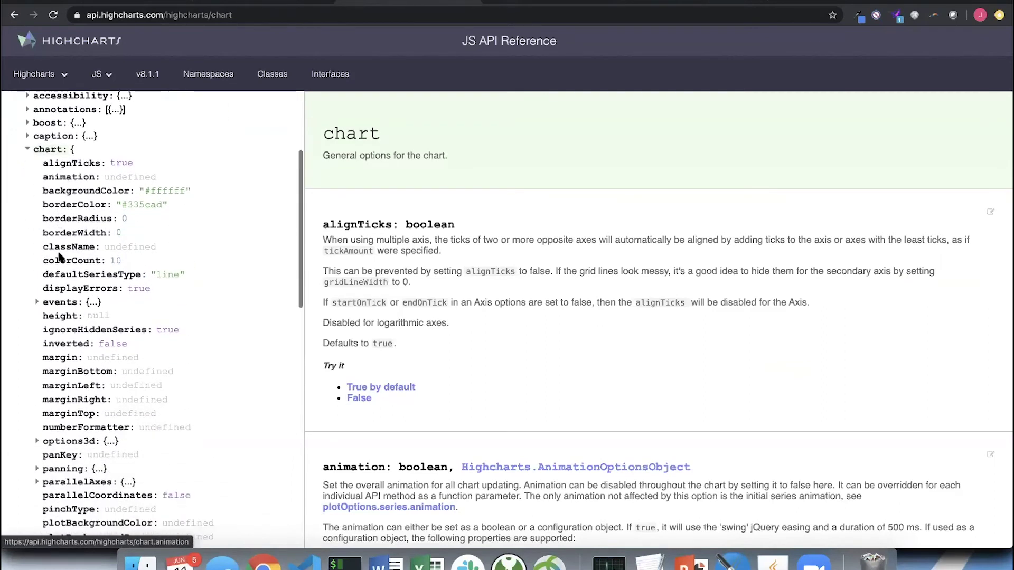
{"action": "scroll", "coordinate": [60, 257], "scroll_direction": "down", "scroll_amount": 4}
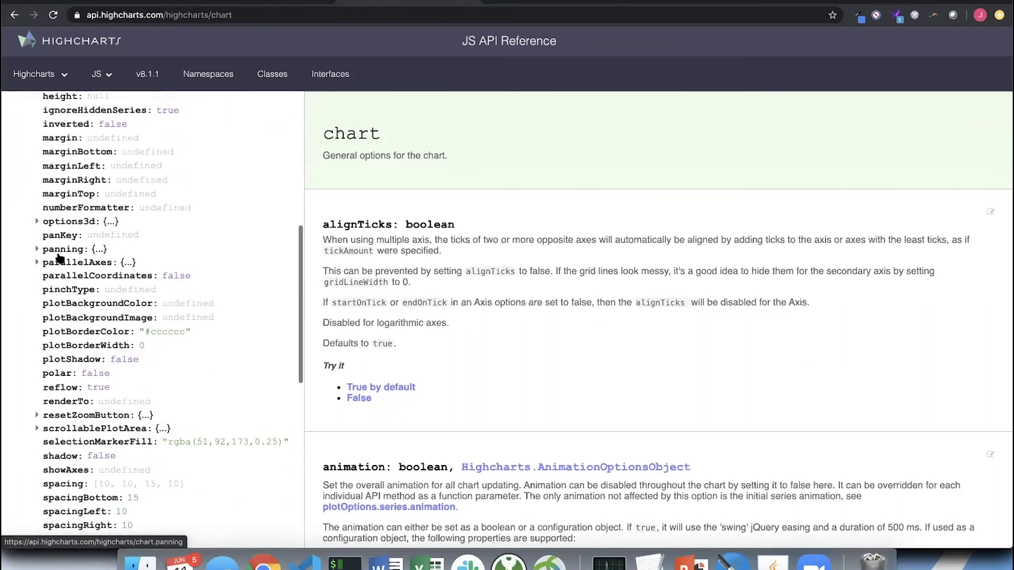
Step: Switch back to Jaspersoft Studio, show only edited chart properties, and examine the zoomType, colors, credits, legend, title and yAxis title entries
{"action": "key", "text": "super+Tab"}
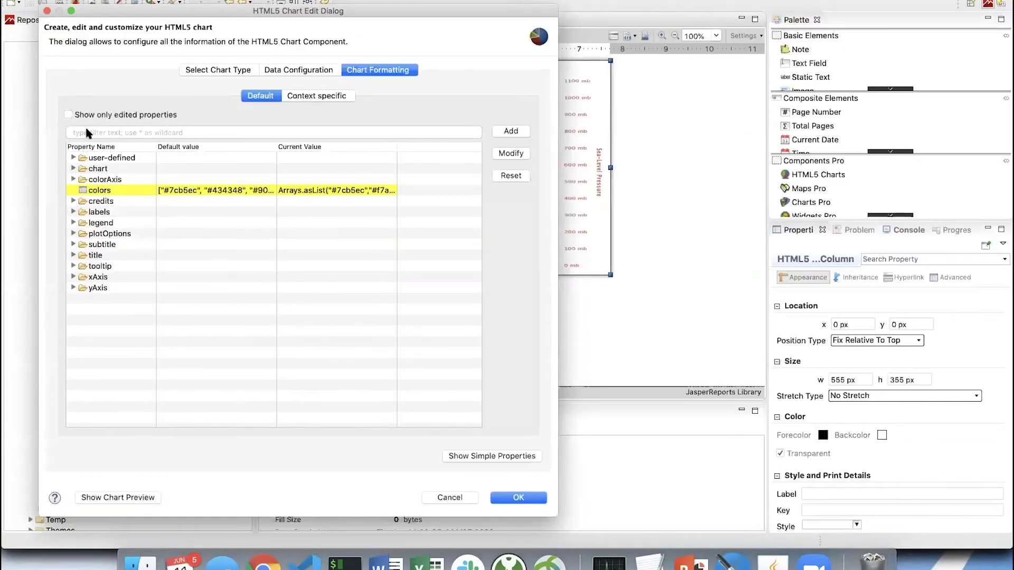
{"action": "left_click", "coordinate": [66, 113]}
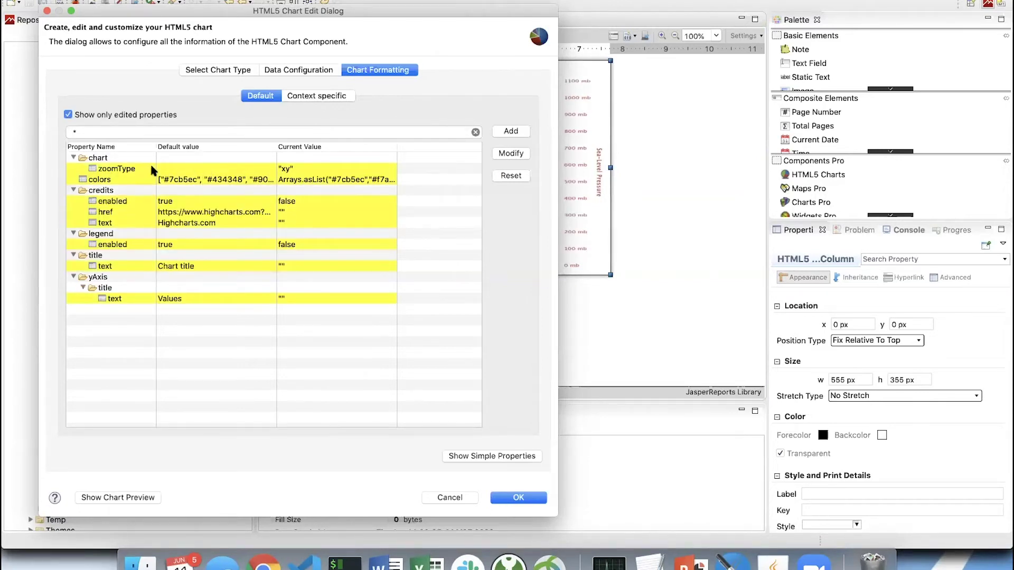
{"action": "left_click", "coordinate": [298, 169]}
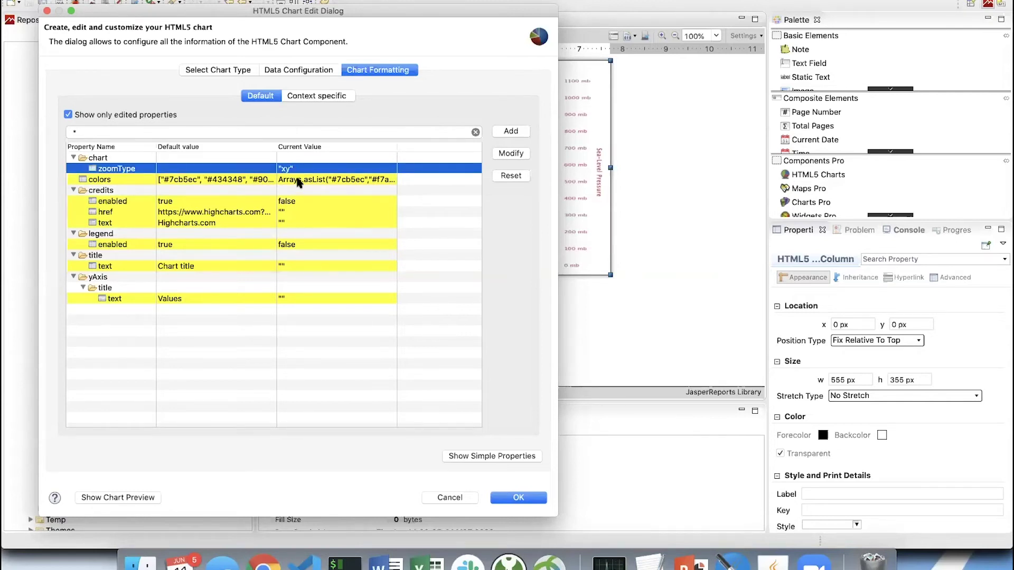
{"action": "mouse_move", "coordinate": [298, 182]}
{"action": "left_click", "coordinate": [292, 181]}
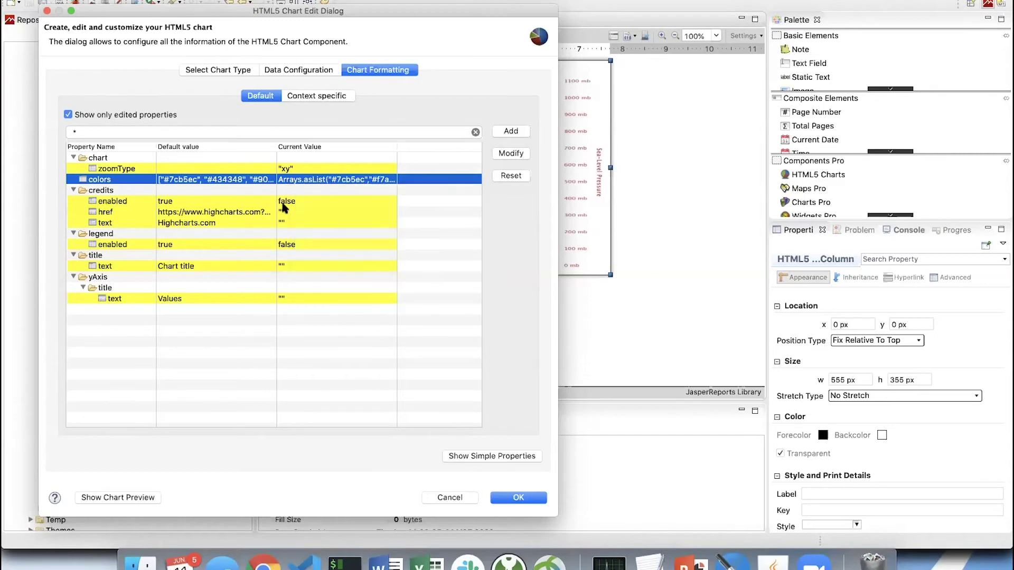
{"action": "left_click", "coordinate": [284, 203]}
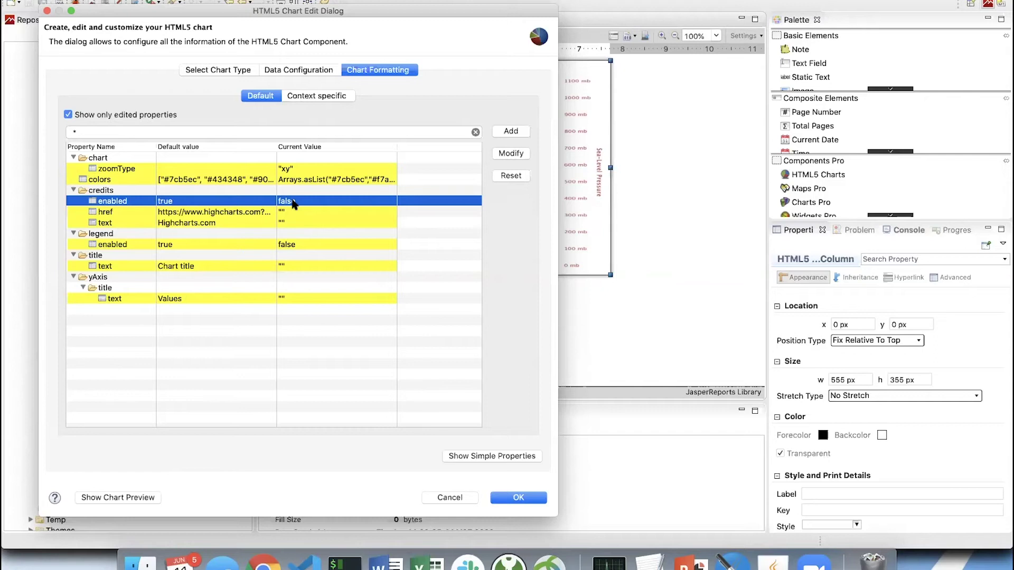
{"action": "left_click", "coordinate": [294, 244]}
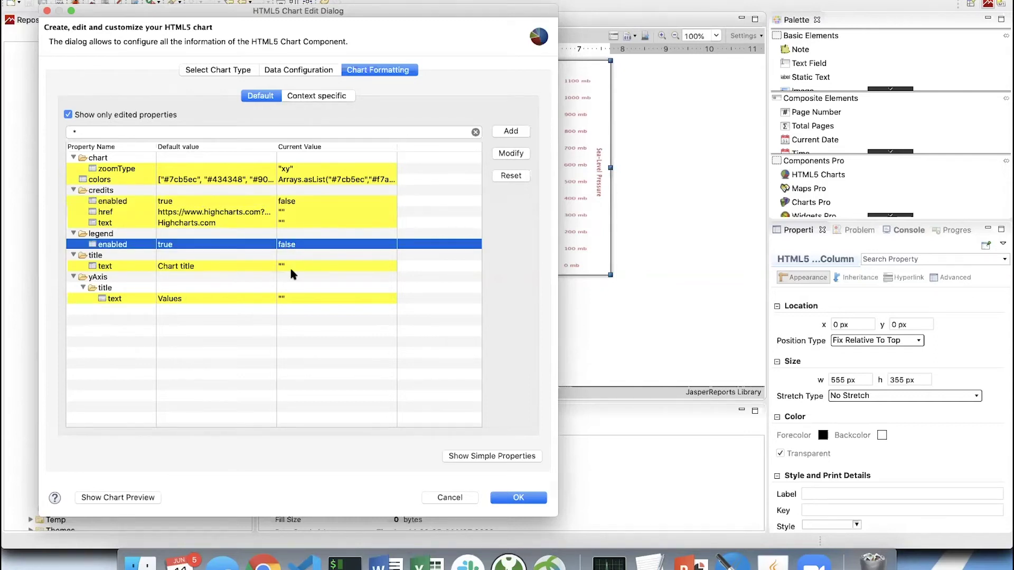
{"action": "left_click", "coordinate": [289, 266]}
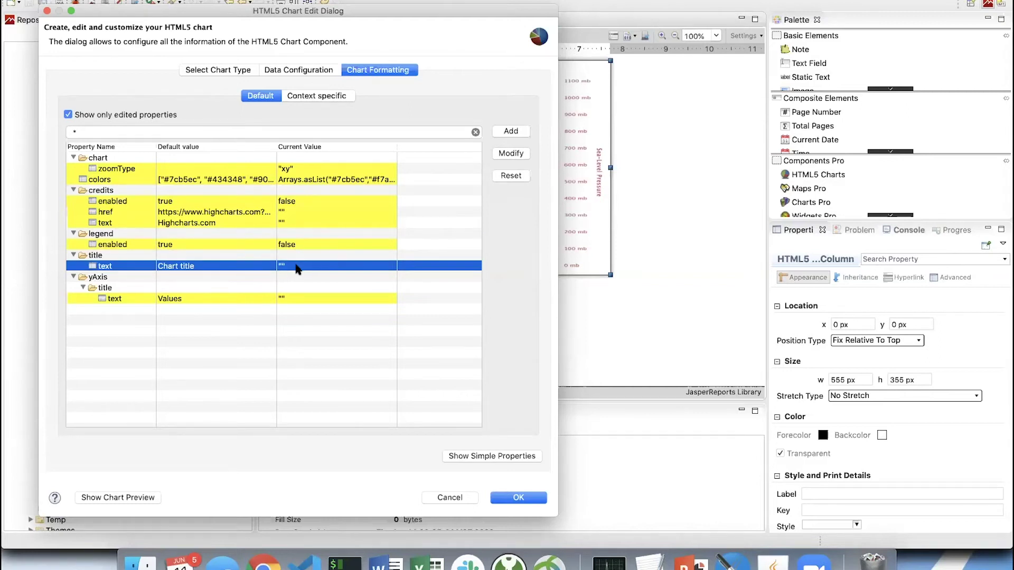
{"action": "left_click", "coordinate": [296, 299]}
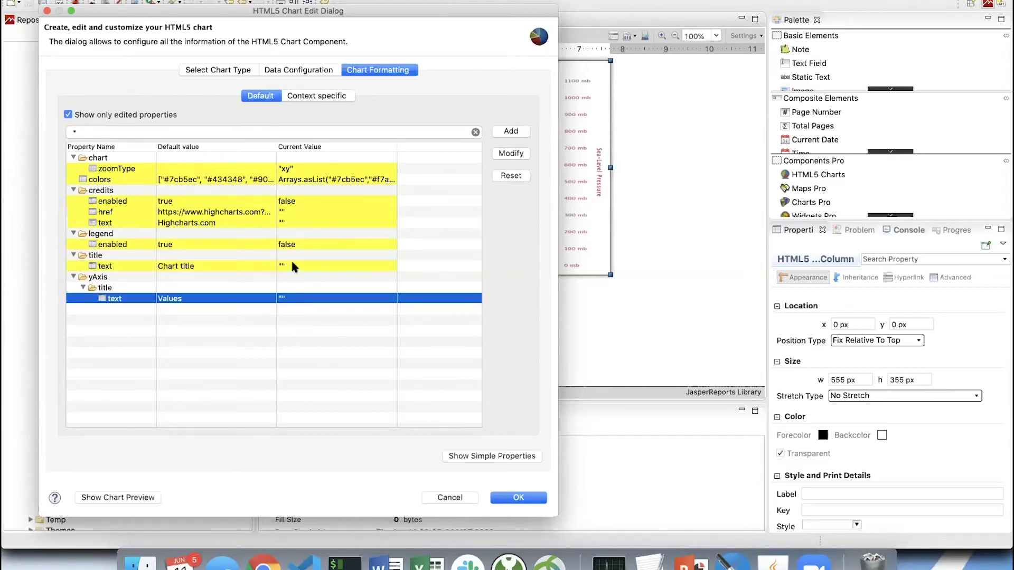
Step: Show all chart properties again, filter them by "*legend", and examine the available legend properties
{"action": "left_click", "coordinate": [68, 114]}
{"action": "left_click", "coordinate": [74, 223]}
{"action": "left_click", "coordinate": [121, 131]}
{"action": "type", "text": "*"}
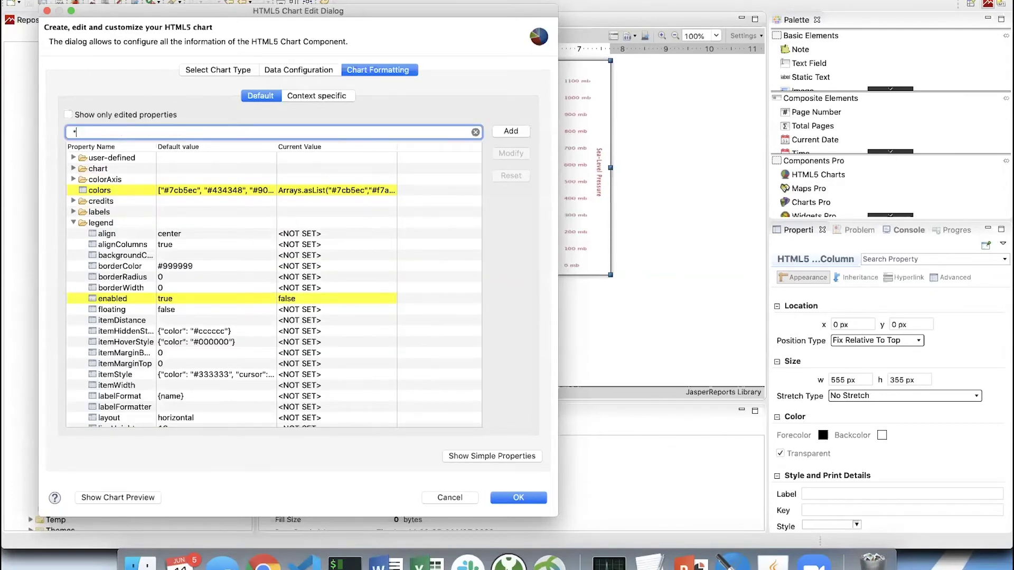
{"action": "type", "text": "legend"}
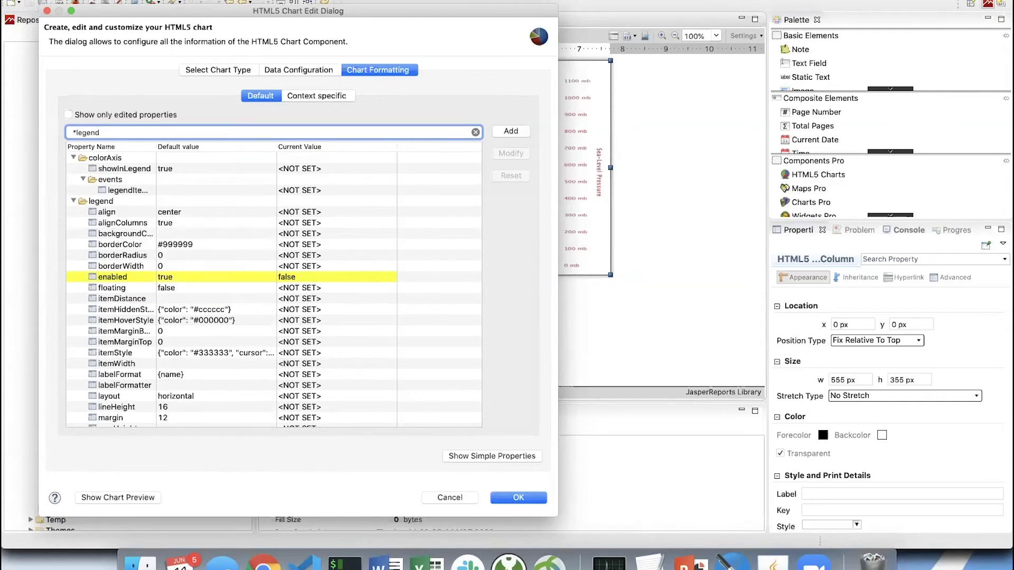
{"action": "scroll", "coordinate": [126, 226], "scroll_direction": "down", "scroll_amount": 3}
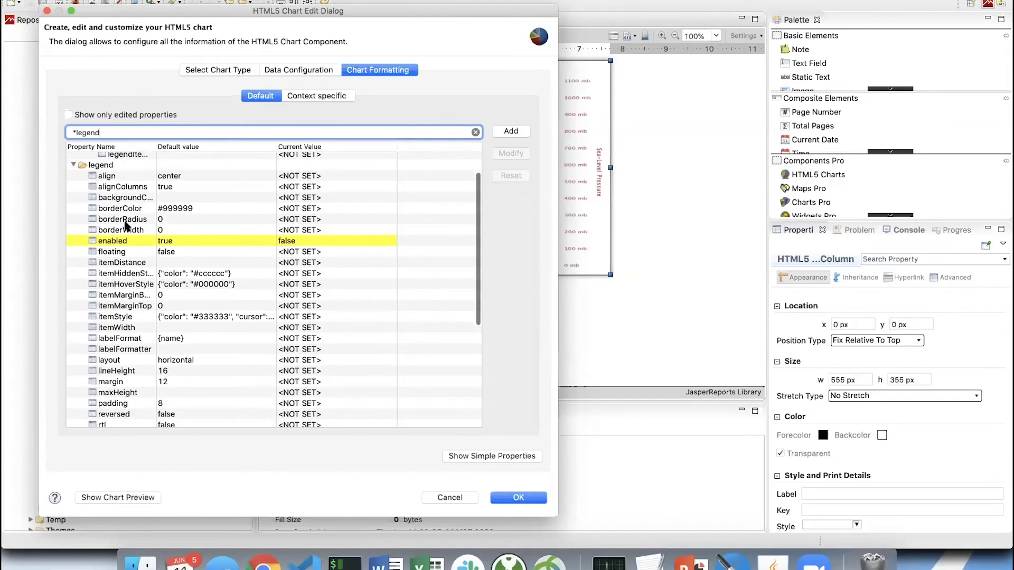
{"action": "scroll", "coordinate": [126, 226], "scroll_direction": "up", "scroll_amount": 2}
{"action": "scroll", "coordinate": [127, 226], "scroll_direction": "down", "scroll_amount": 6}
{"action": "scroll", "coordinate": [126, 226], "scroll_direction": "down", "scroll_amount": 10}
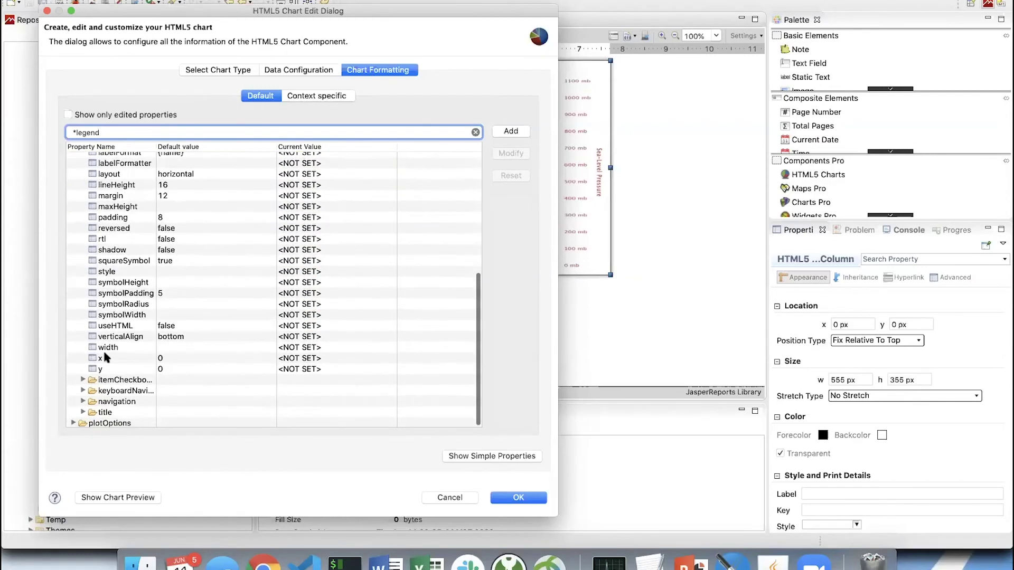
{"action": "scroll", "coordinate": [124, 275], "scroll_direction": "up", "scroll_amount": 15}
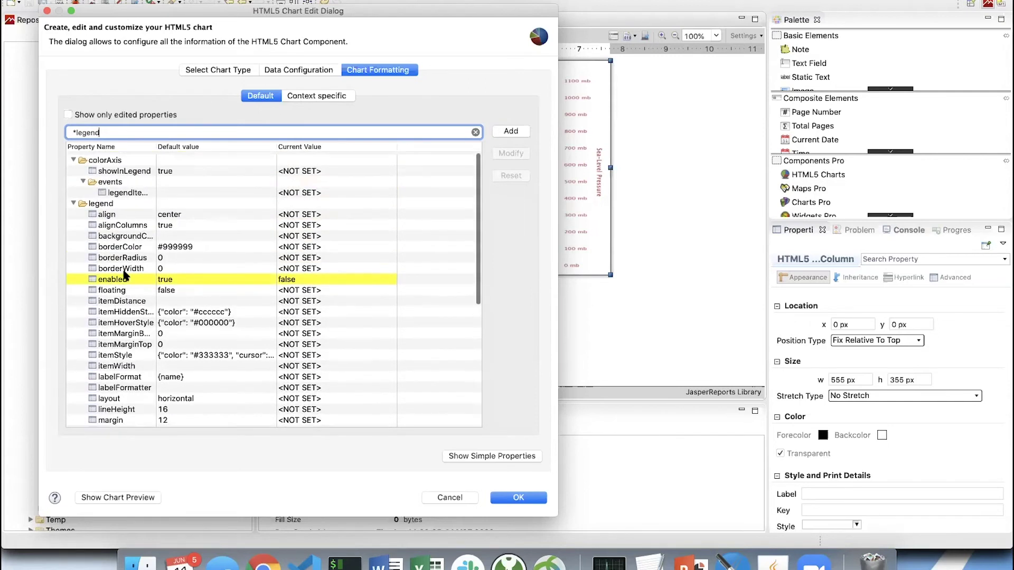
Step: Return to the simple properties, set the chart's Invert Axes to true, and show the chart preview
{"action": "left_click", "coordinate": [483, 456]}
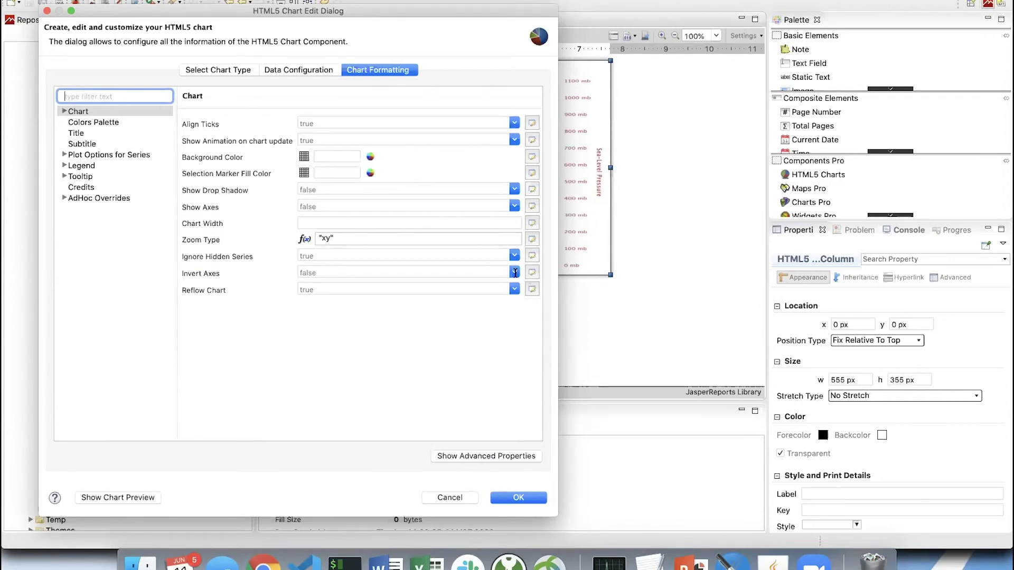
{"action": "left_click", "coordinate": [515, 272]}
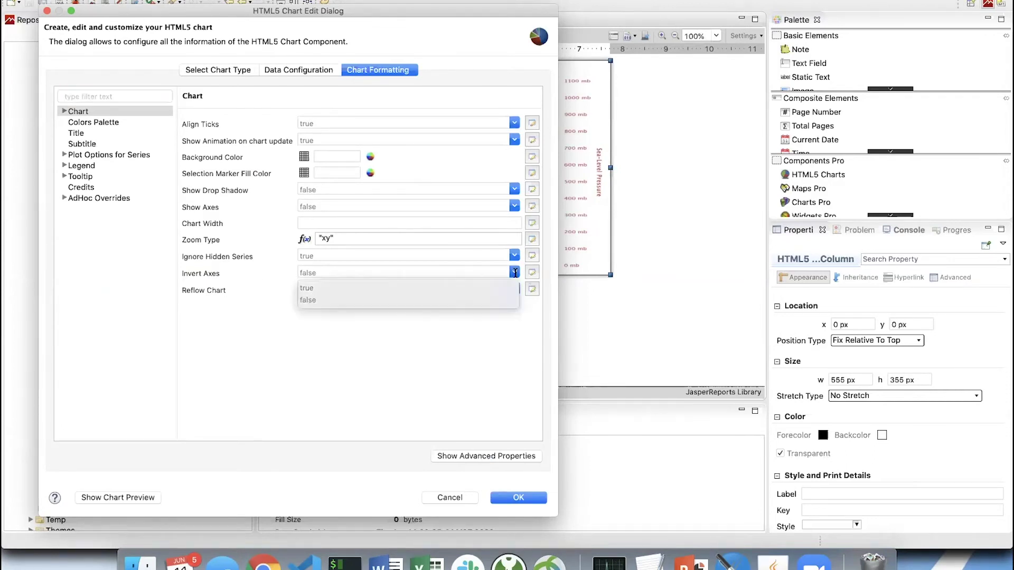
{"action": "left_click", "coordinate": [306, 289]}
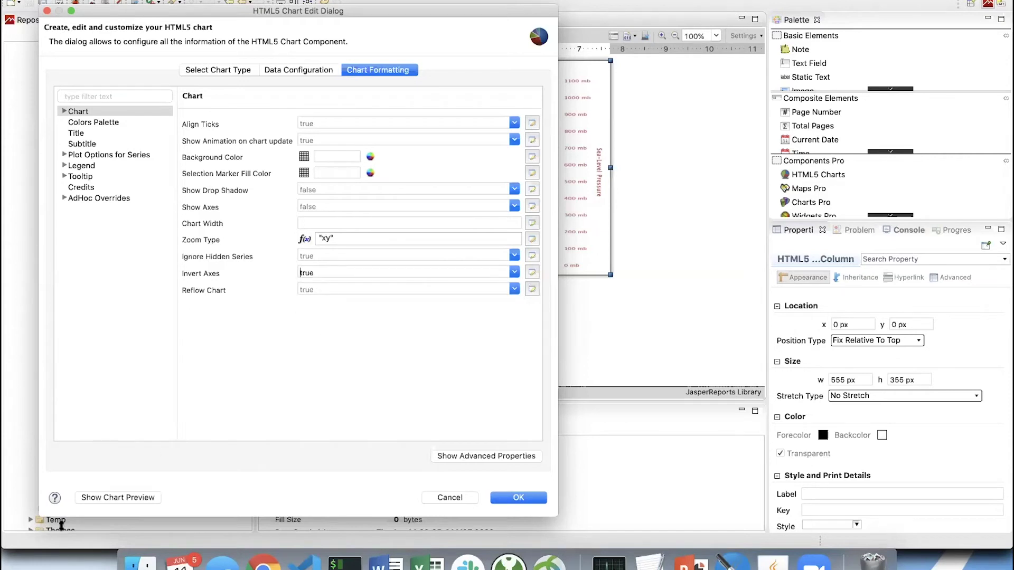
{"action": "left_click", "coordinate": [116, 497]}
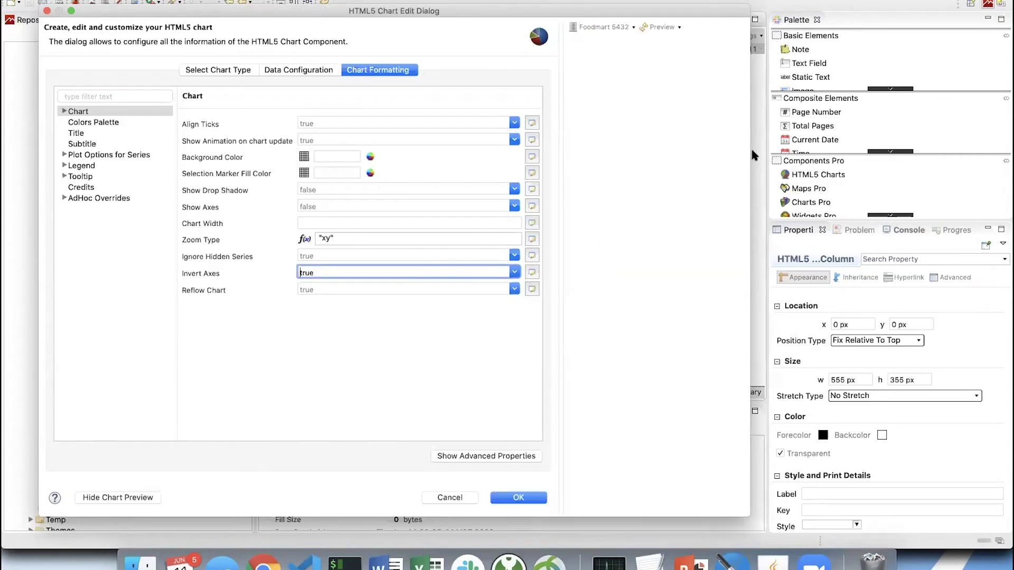
Step: Widen the chart dialog to review the inverted preview, set Invert Axes to false, apply the chart settings and save the report
{"action": "left_click_drag", "start_coordinate": [750, 147], "coordinate": [976, 129]}
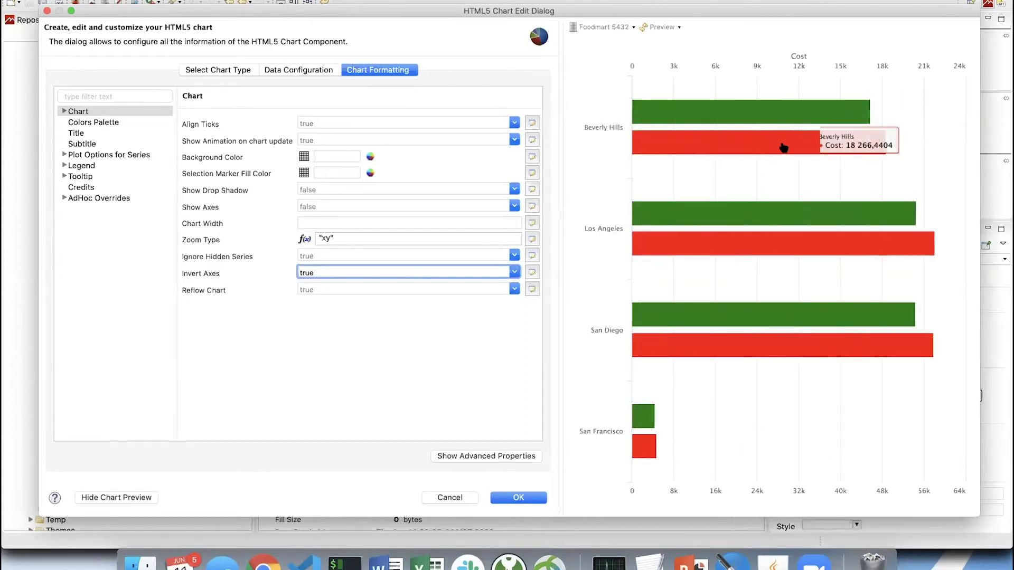
{"action": "left_click", "coordinate": [515, 273]}
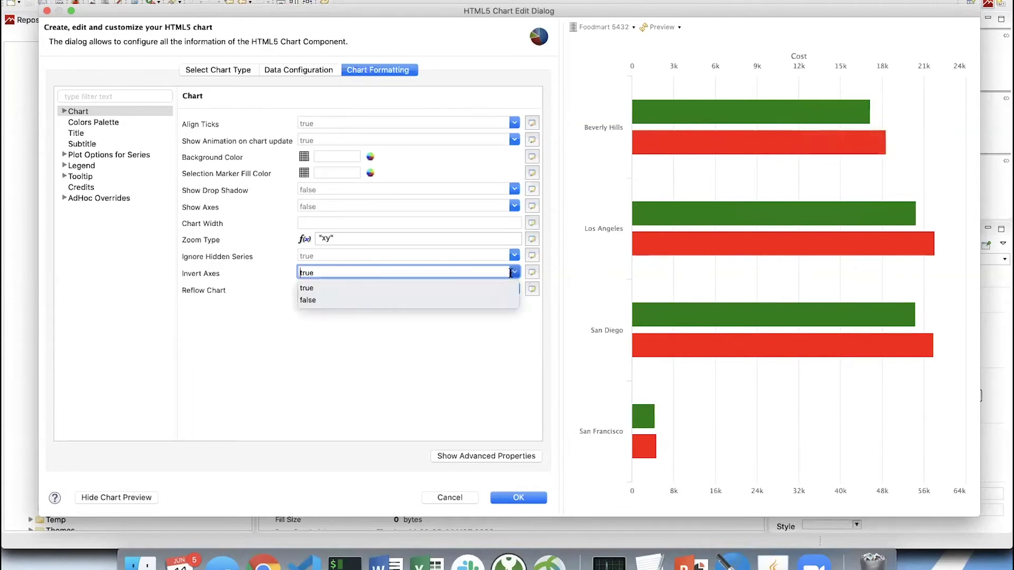
{"action": "left_click", "coordinate": [317, 300]}
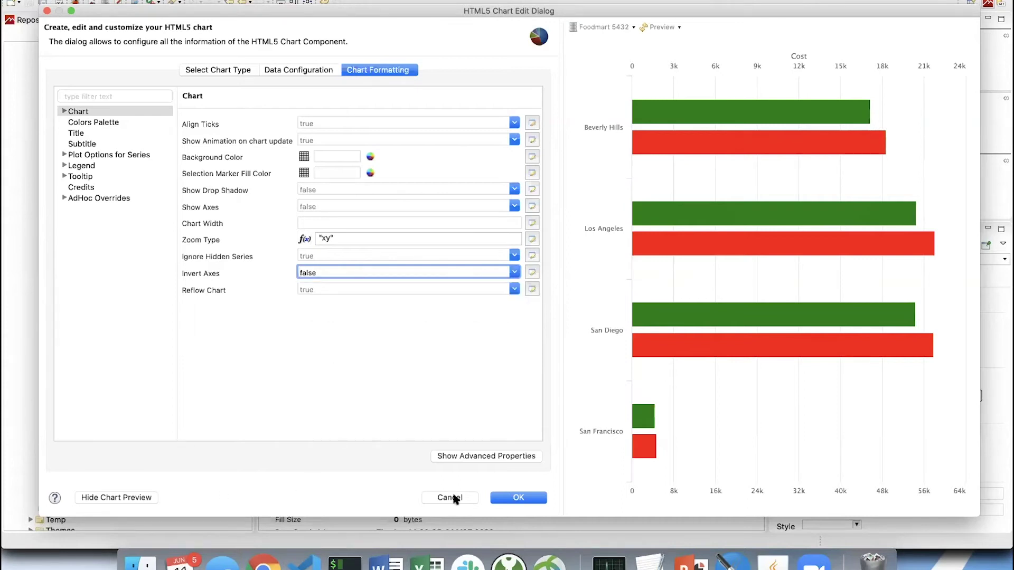
{"action": "left_click", "coordinate": [497, 500]}
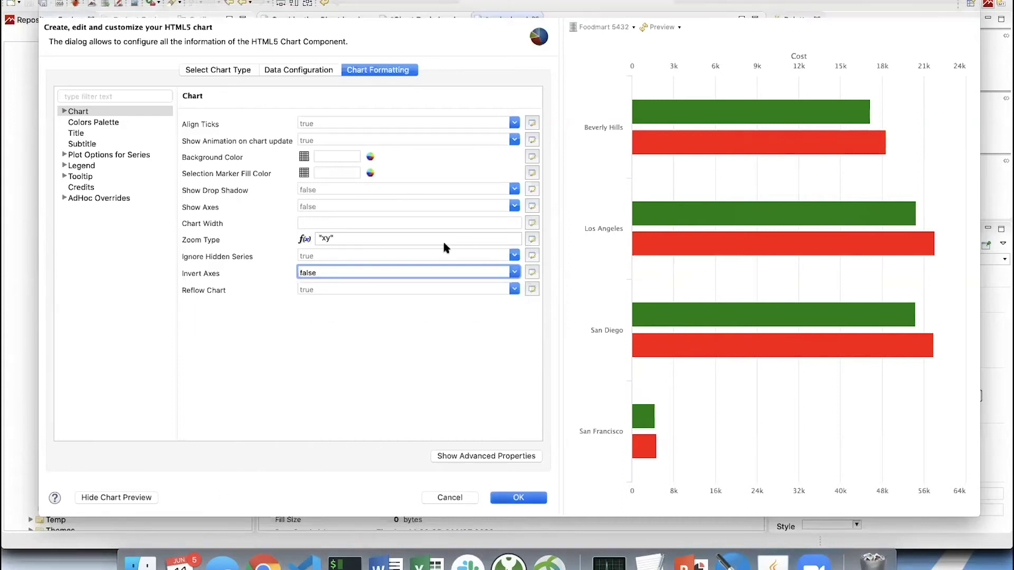
{"action": "left_click", "coordinate": [439, 317]}
{"action": "key", "text": "super+s"}
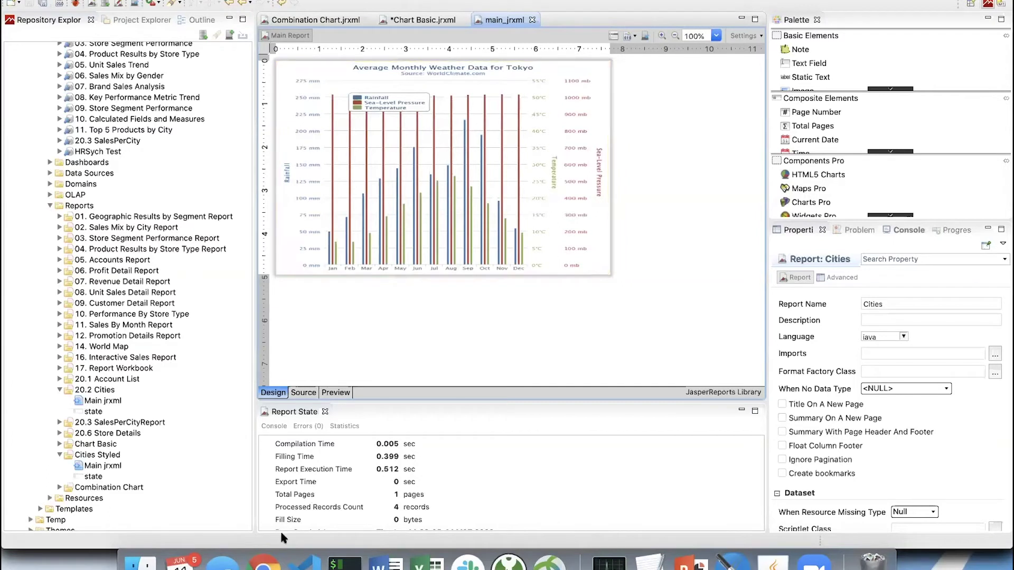
Step: Switch to Chrome, go to the JasperReports Server repository and run the Combination Chart report
{"action": "left_click", "coordinate": [262, 563]}
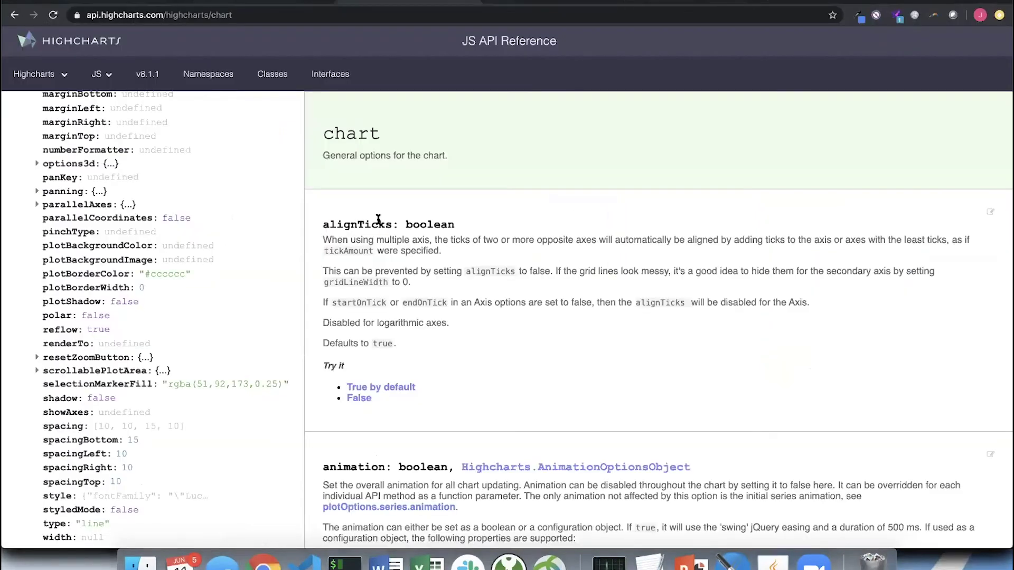
{"action": "key", "text": "ctrl+Tab"}
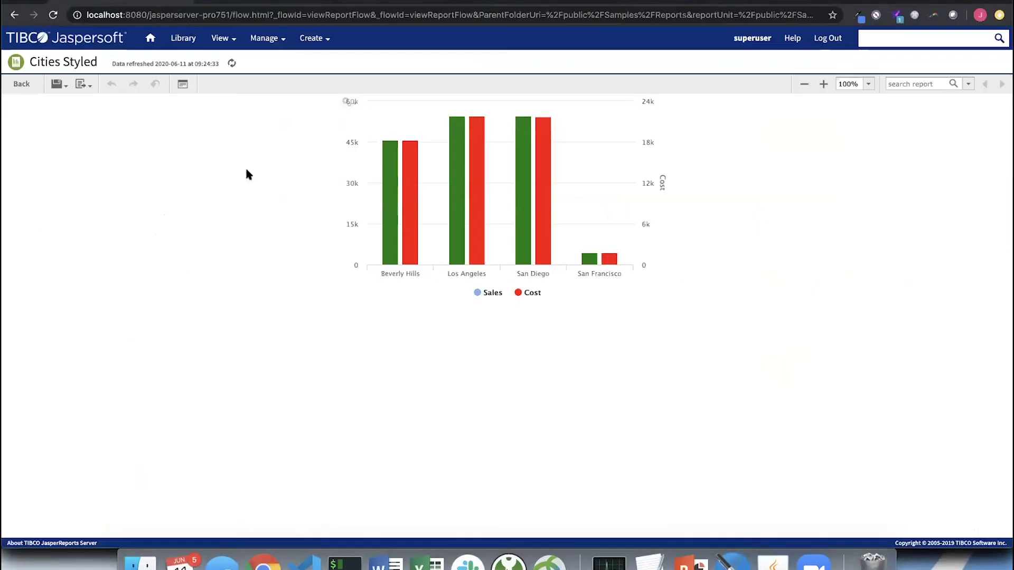
{"action": "left_click", "coordinate": [222, 38]}
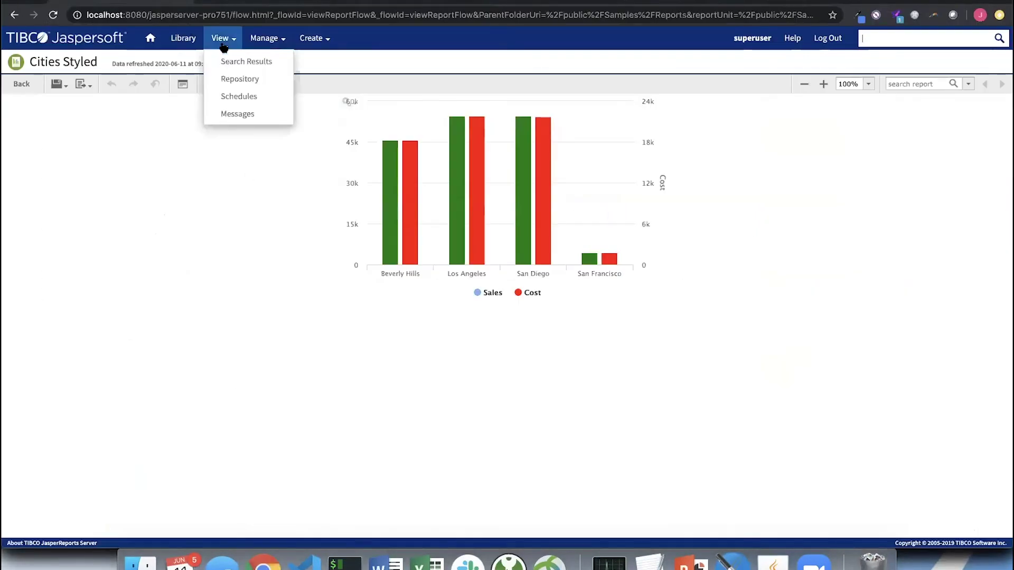
{"action": "left_click", "coordinate": [233, 80]}
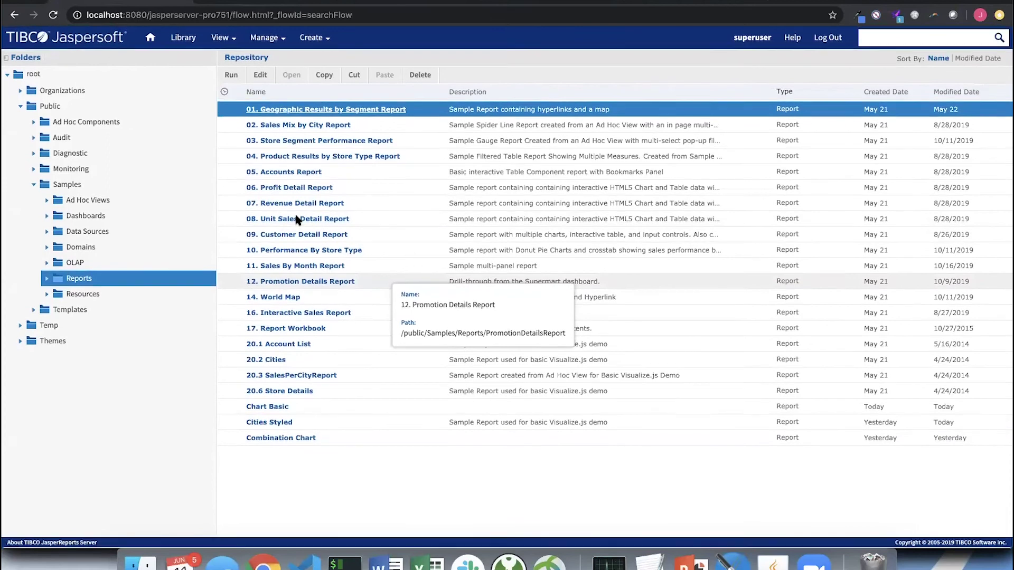
{"action": "left_click", "coordinate": [293, 440]}
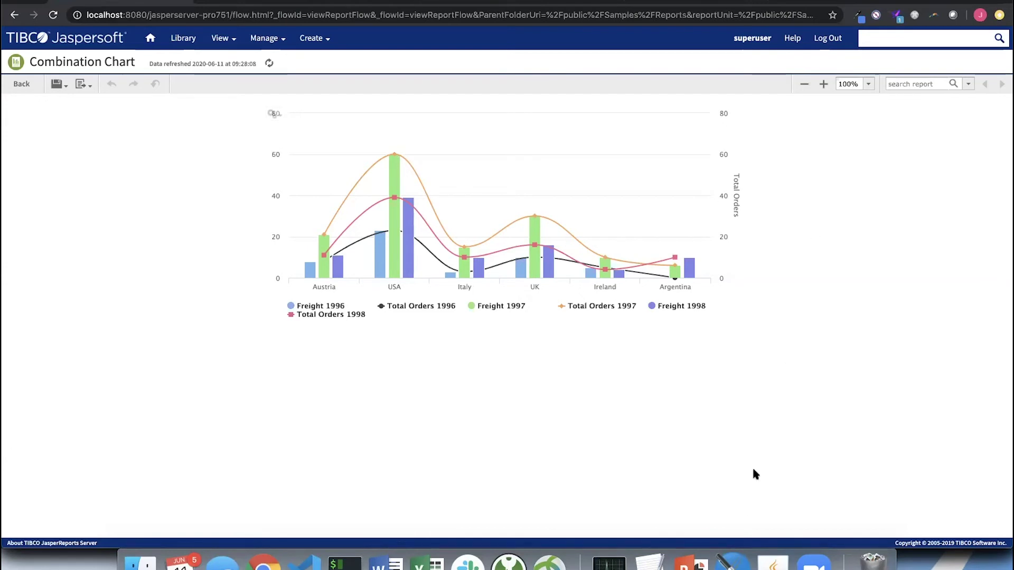
Step: Switch to Jaspersoft Studio and examine the Combination Chart.jrxml chart's type and data configuration, closing the dialog without changes
{"action": "left_click", "coordinate": [732, 564]}
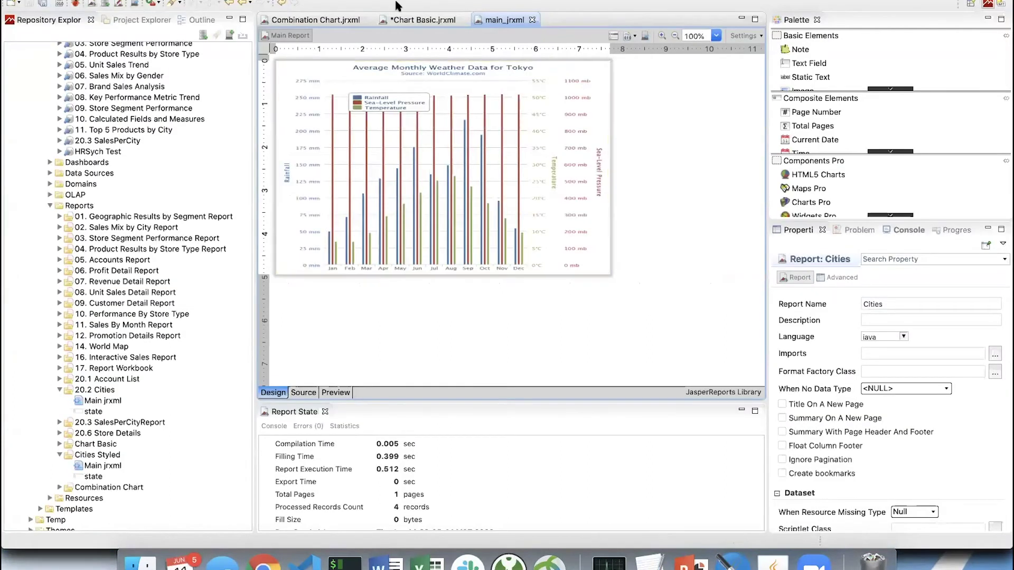
{"action": "left_click", "coordinate": [315, 21]}
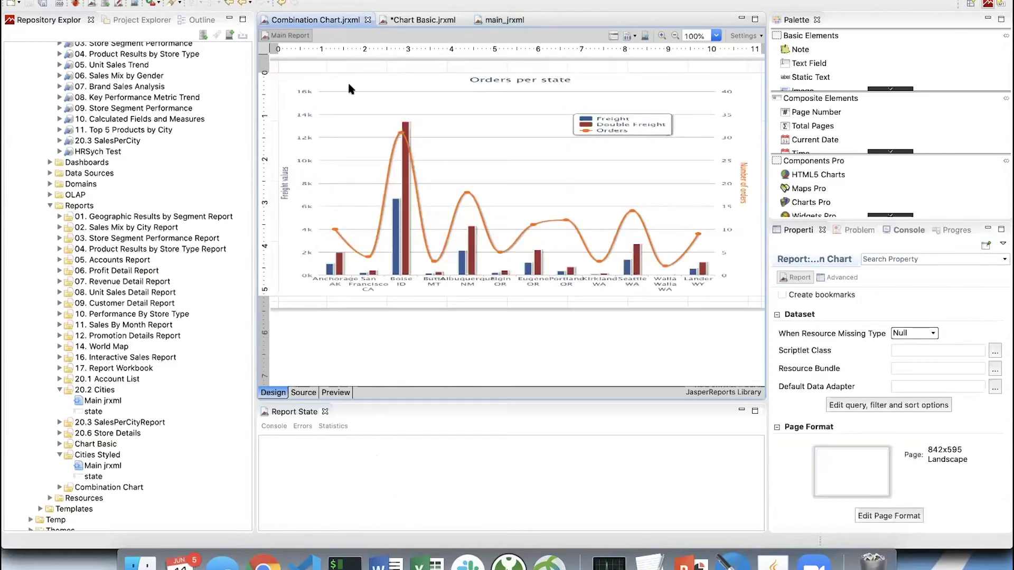
{"action": "left_click", "coordinate": [409, 180]}
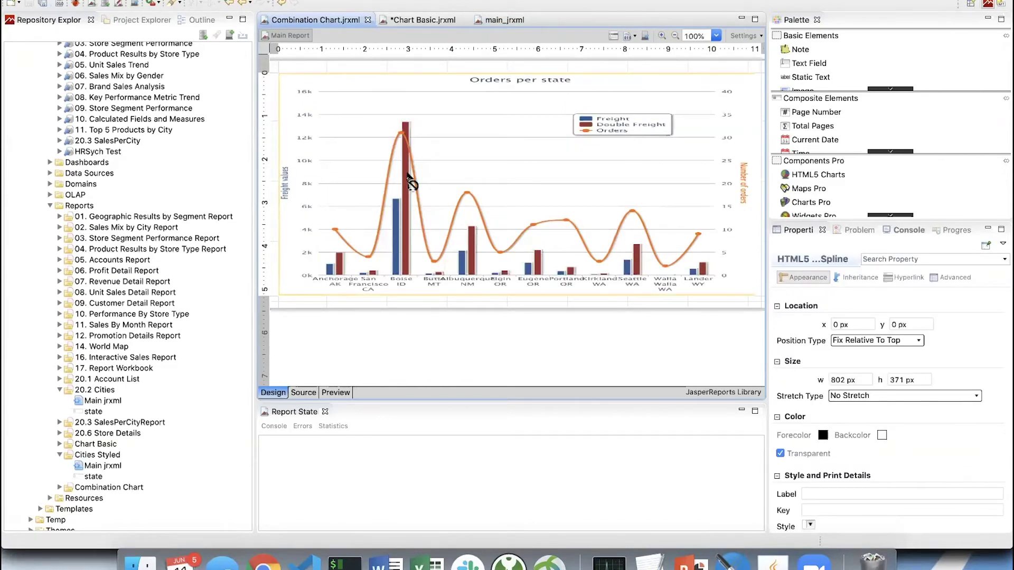
{"action": "double_click", "coordinate": [407, 175]}
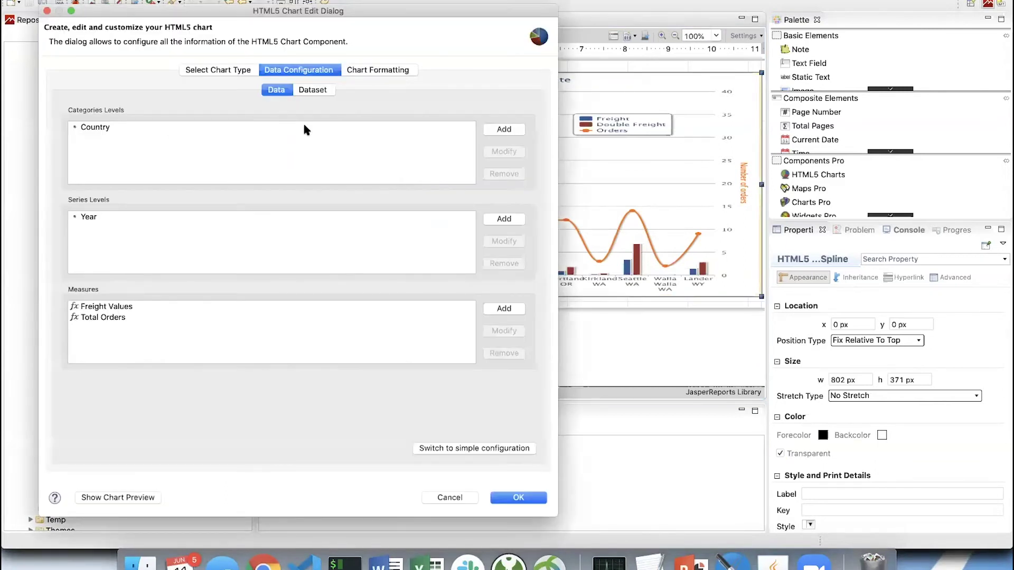
{"action": "left_click", "coordinate": [222, 70]}
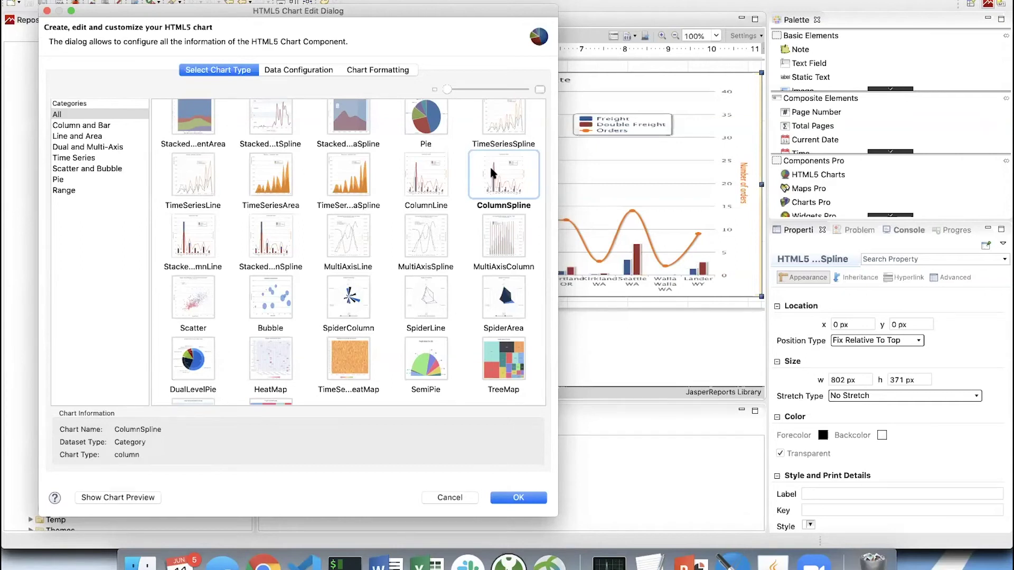
{"action": "left_click", "coordinate": [312, 71]}
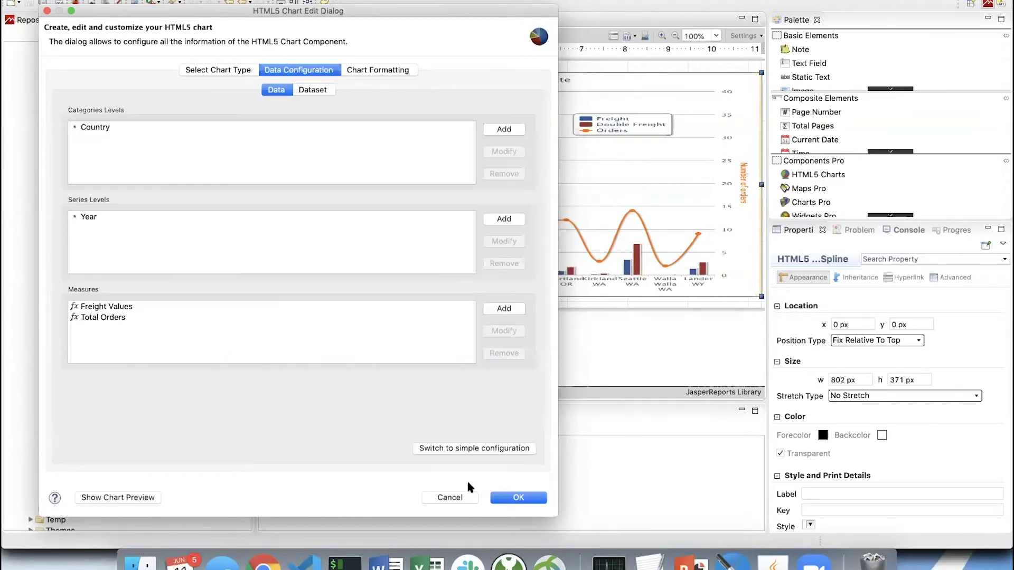
{"action": "left_click", "coordinate": [450, 498]}
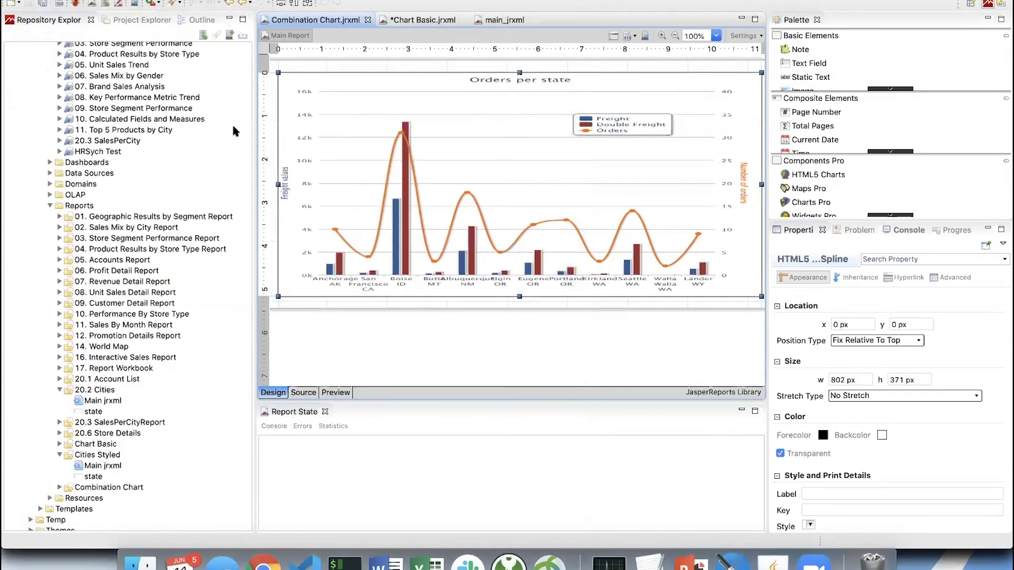
Step: Open the Combination Chart dataset query, read its fields and refresh the data preview using the Sugar CRM data adapter
{"action": "left_click", "coordinate": [613, 38]}
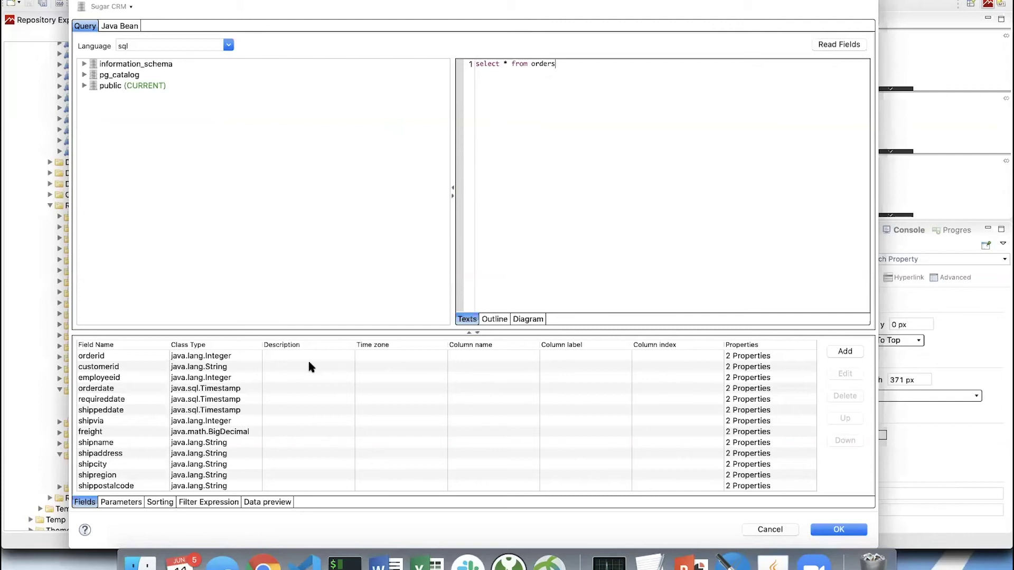
{"action": "left_click", "coordinate": [269, 502]}
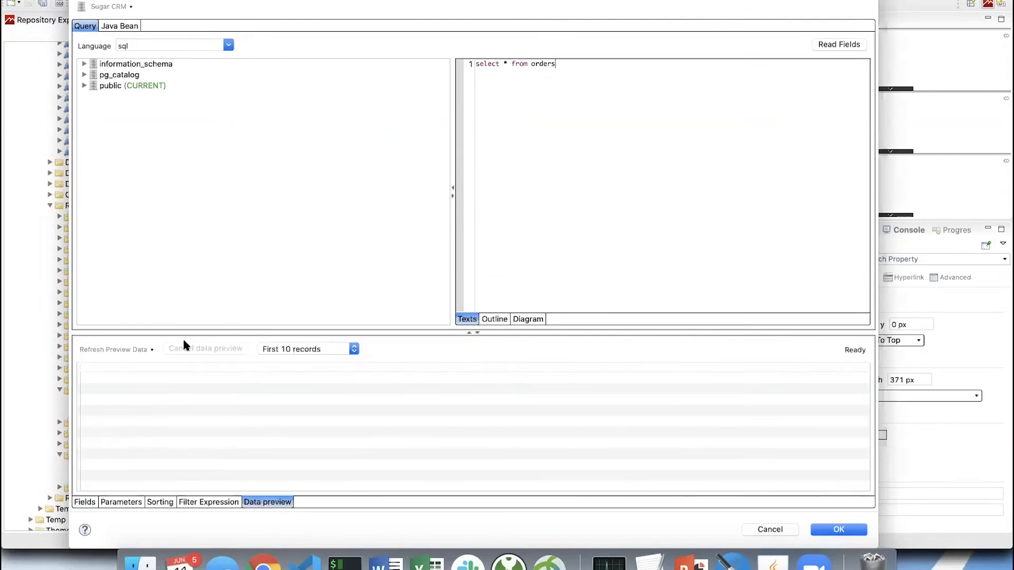
{"action": "left_click", "coordinate": [127, 351]}
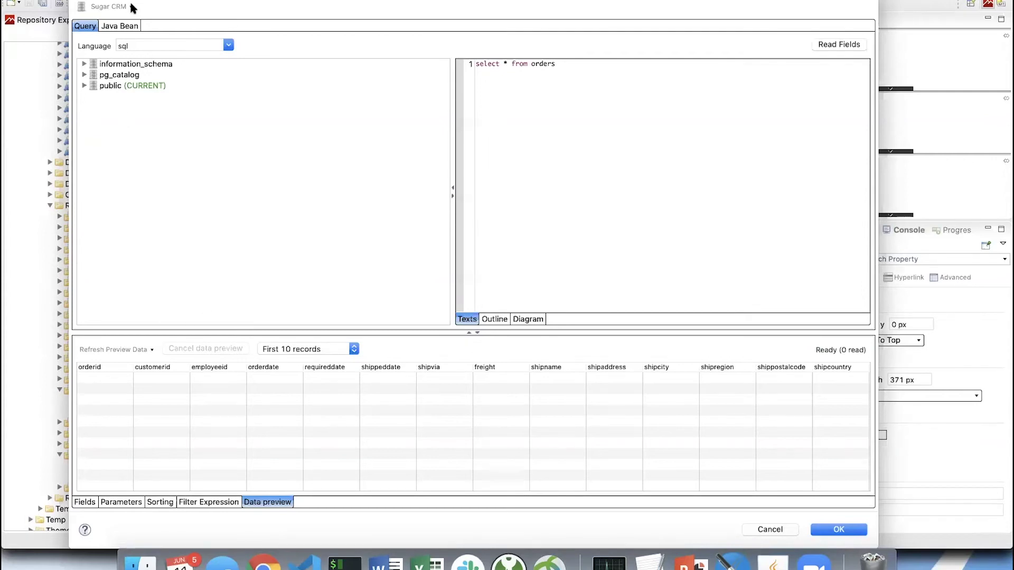
{"action": "left_click", "coordinate": [578, 72]}
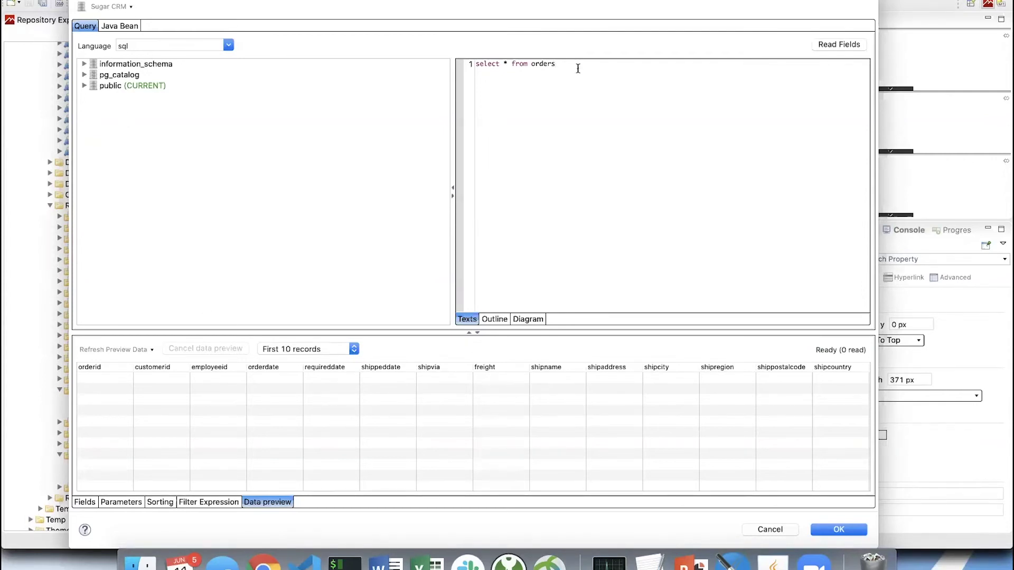
{"action": "left_click", "coordinate": [130, 7]}
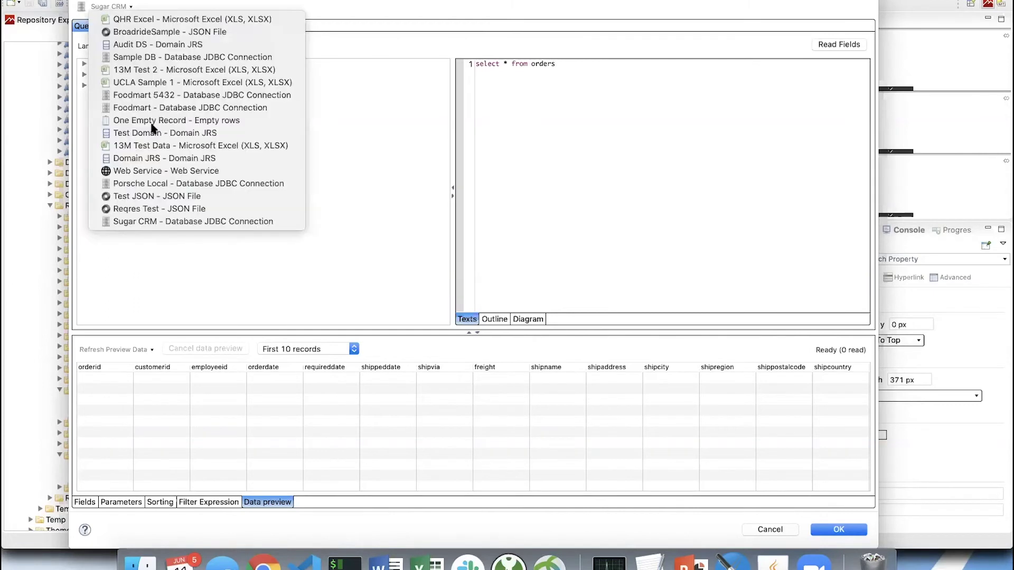
{"action": "left_click", "coordinate": [172, 224]}
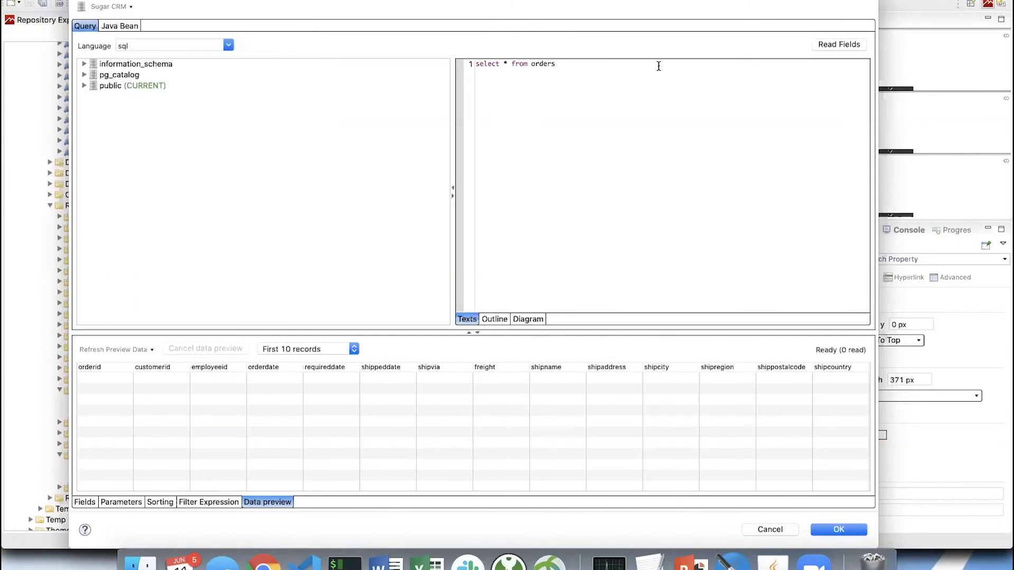
{"action": "left_click", "coordinate": [841, 45]}
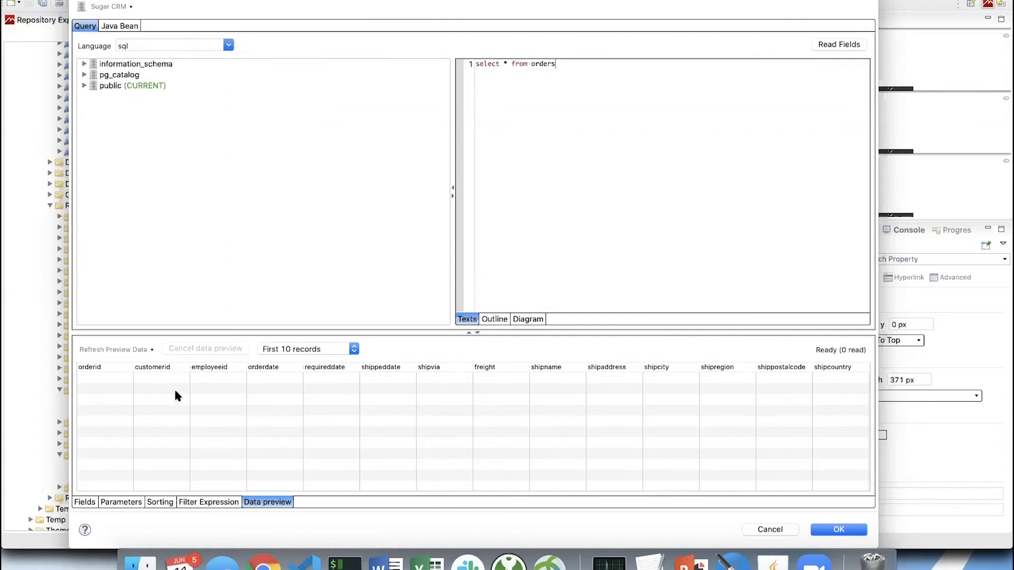
{"action": "left_click", "coordinate": [100, 348]}
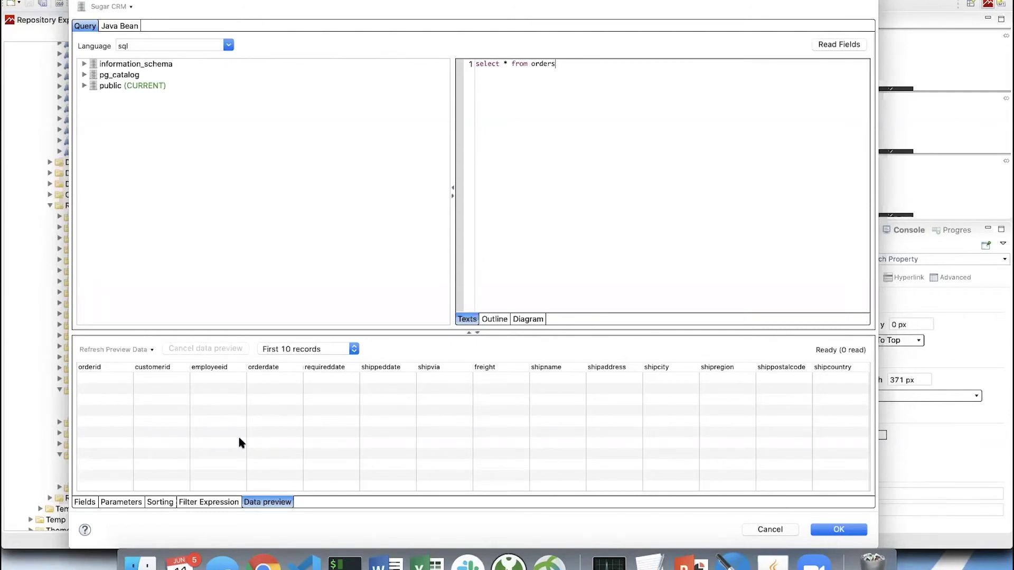
Step: Examine the dataset's filter expression on the shipcountry field and close the query dialog
{"action": "left_click", "coordinate": [213, 501]}
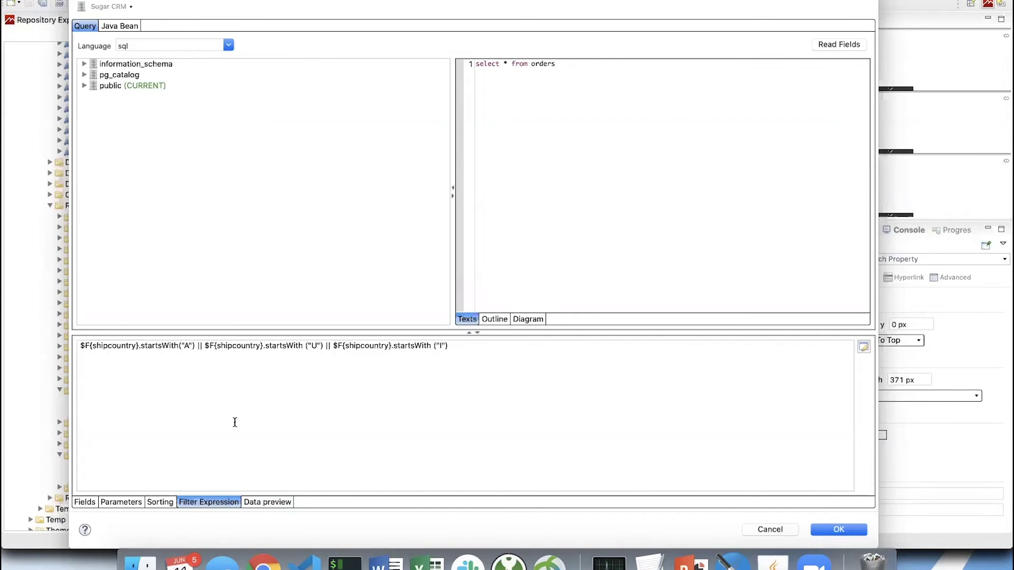
{"action": "left_click_drag", "start_coordinate": [78, 344], "coordinate": [148, 346]}
{"action": "left_click", "coordinate": [203, 360]}
{"action": "left_click_drag", "start_coordinate": [80, 345], "coordinate": [350, 346]}
{"action": "left_click_drag", "start_coordinate": [431, 346], "coordinate": [480, 344]}
{"action": "left_click", "coordinate": [479, 344]}
{"action": "left_click", "coordinate": [833, 530]}
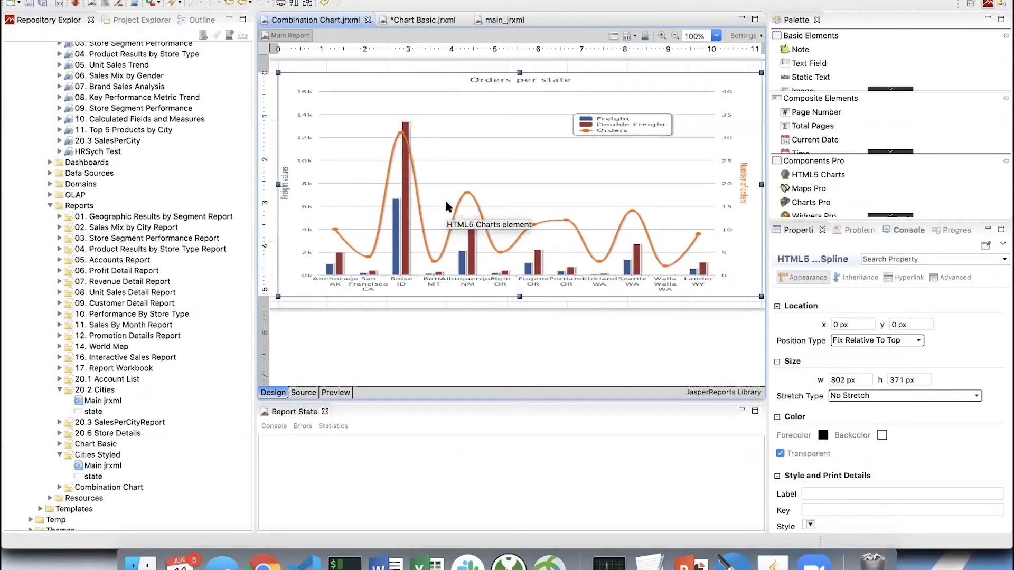
Step: Examine the bucket information and bucket properties of the combination chart's Country category level, then close the level without changes
{"action": "double_click", "coordinate": [447, 206]}
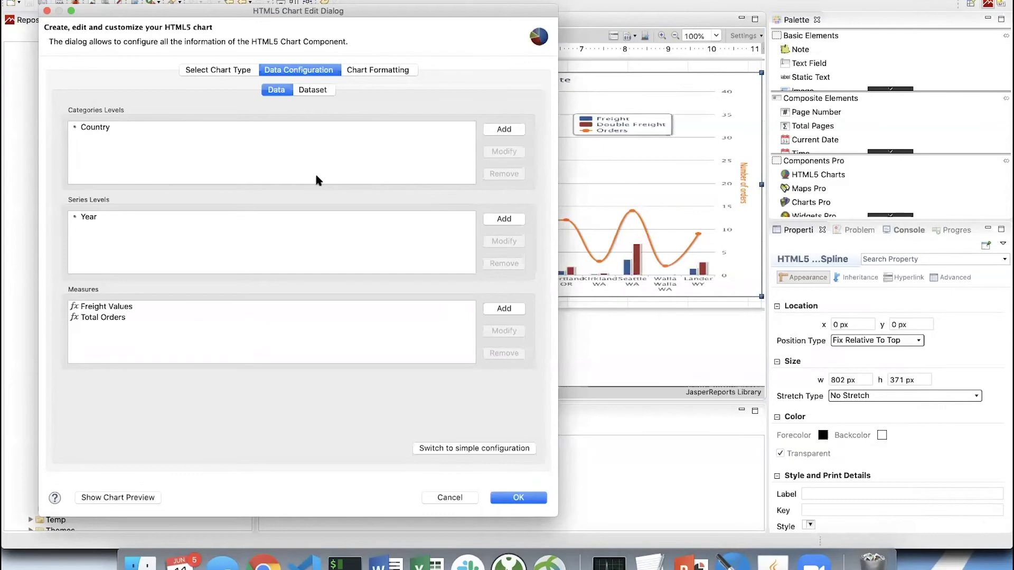
{"action": "left_click", "coordinate": [98, 128]}
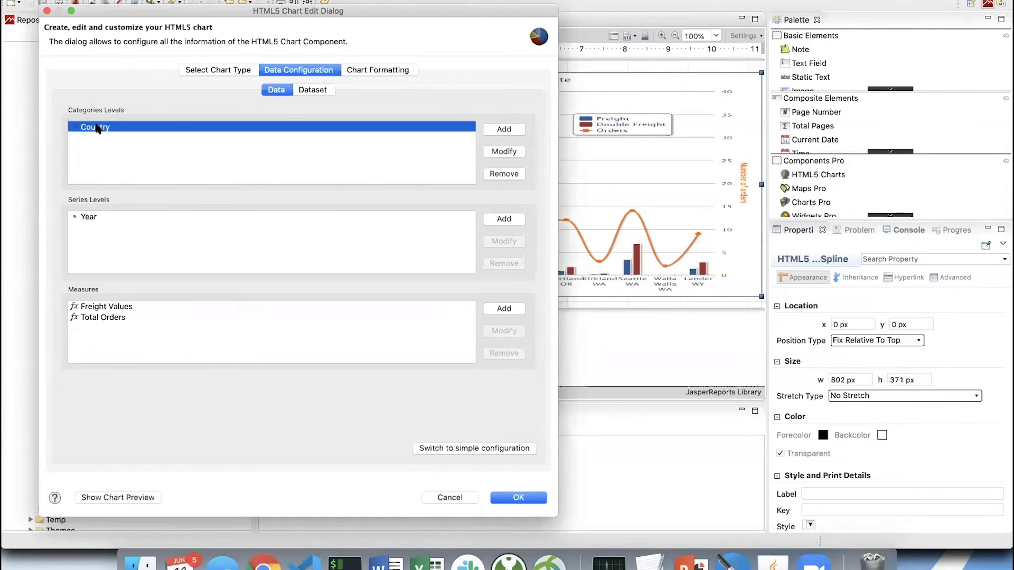
{"action": "double_click", "coordinate": [97, 128]}
{"action": "left_click", "coordinate": [317, 189]}
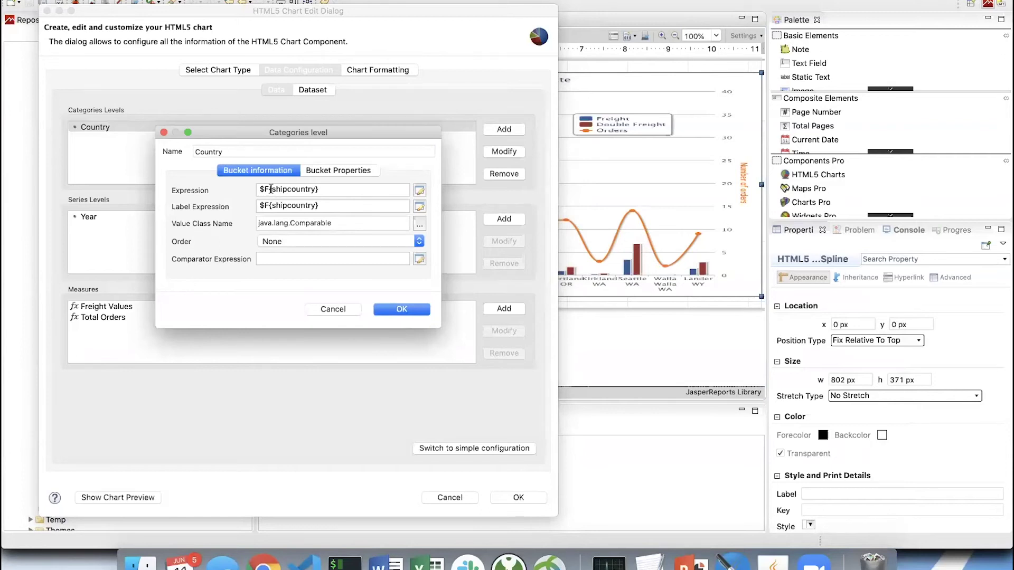
{"action": "left_click_drag", "start_coordinate": [261, 189], "coordinate": [336, 192]}
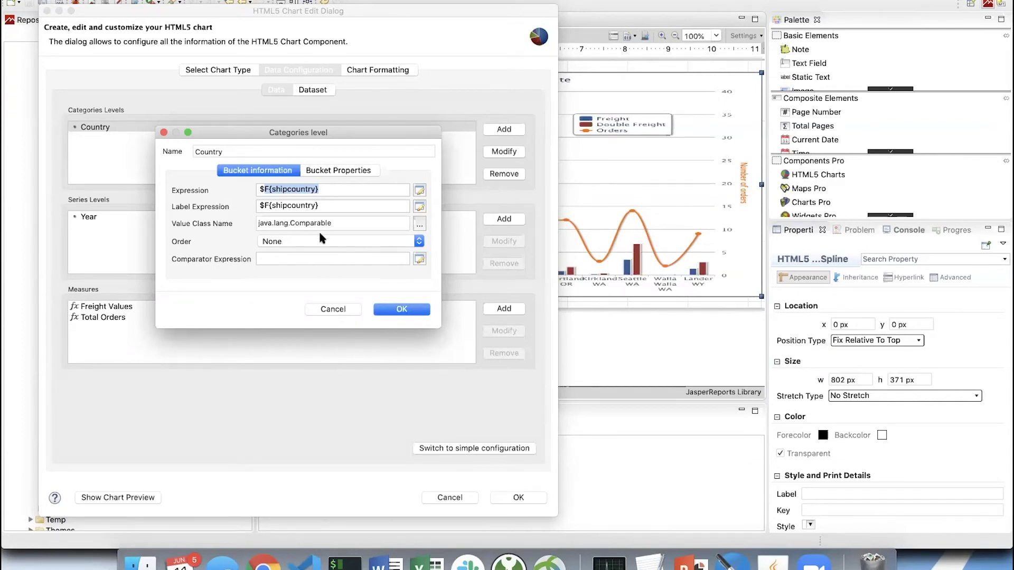
{"action": "left_click", "coordinate": [327, 171]}
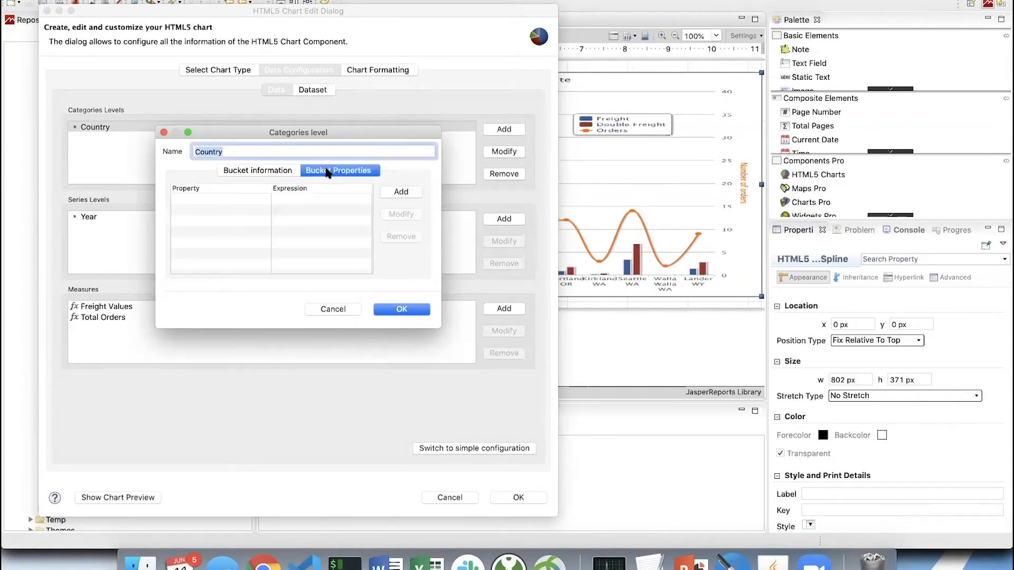
{"action": "left_click", "coordinate": [277, 170]}
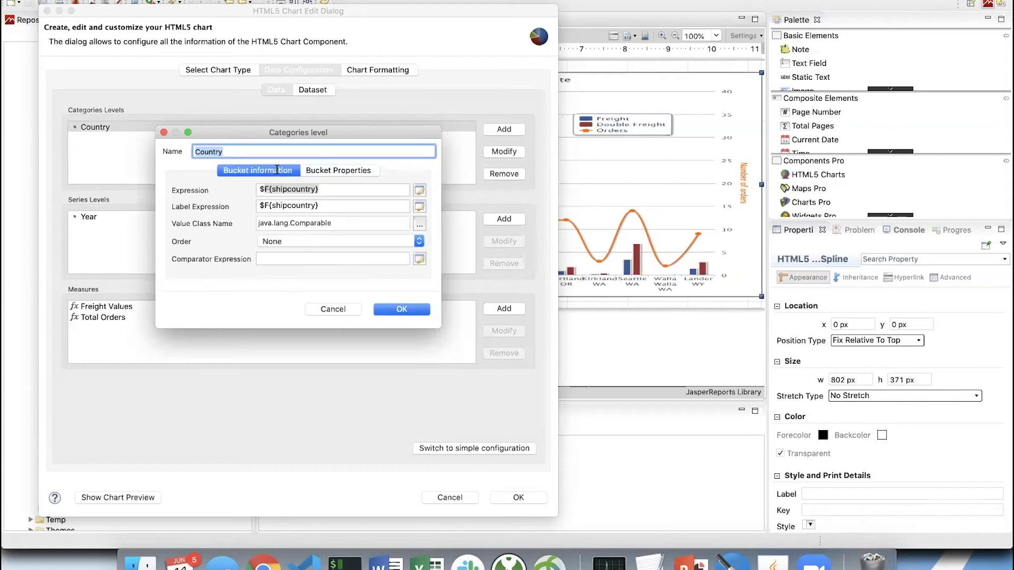
{"action": "left_click", "coordinate": [343, 310]}
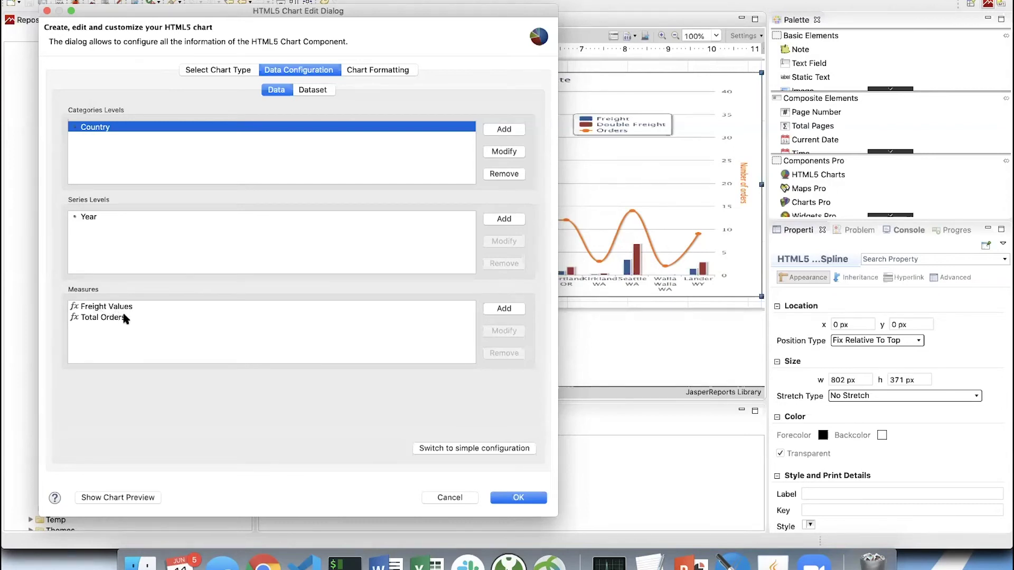
Step: Examine the Year series level's orderdate formatting expression and bucket properties, closing the level without changes
{"action": "double_click", "coordinate": [89, 217]}
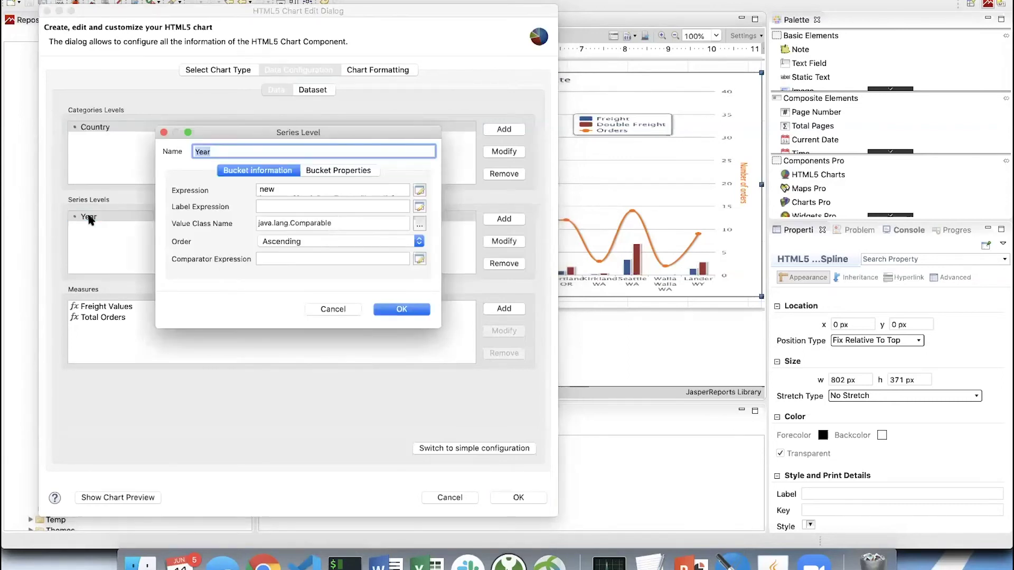
{"action": "left_click_drag", "start_coordinate": [337, 132], "coordinate": [260, 18]}
{"action": "left_click_drag", "start_coordinate": [363, 216], "coordinate": [594, 399]}
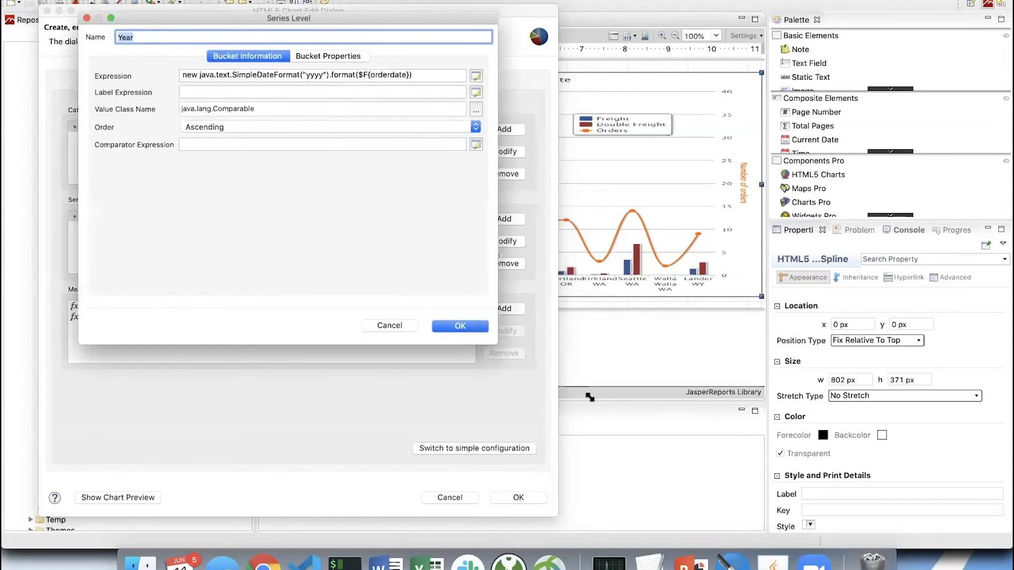
{"action": "left_click_drag", "start_coordinate": [183, 75], "coordinate": [286, 77]}
{"action": "left_click", "coordinate": [296, 76]}
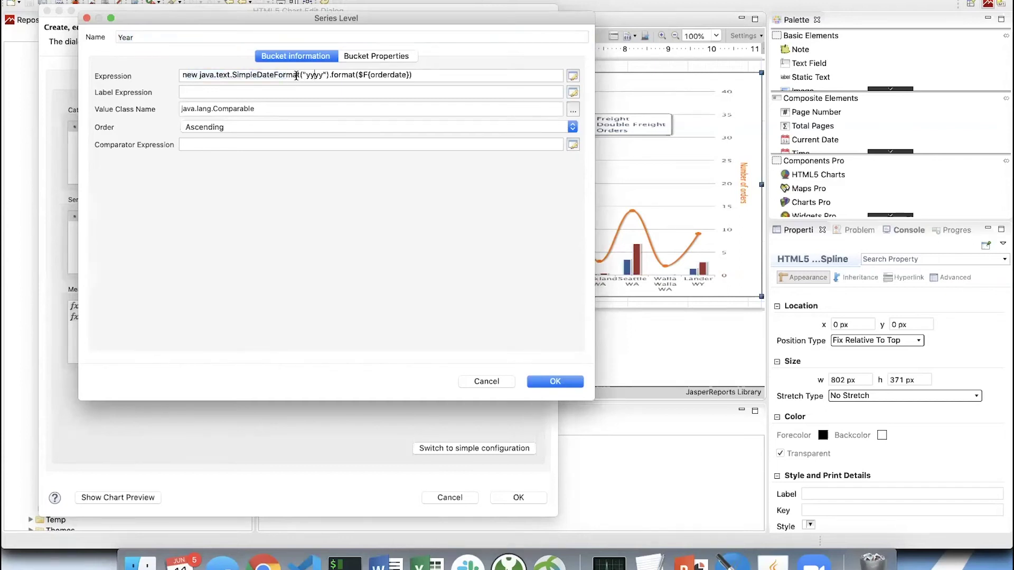
{"action": "double_click", "coordinate": [383, 75]}
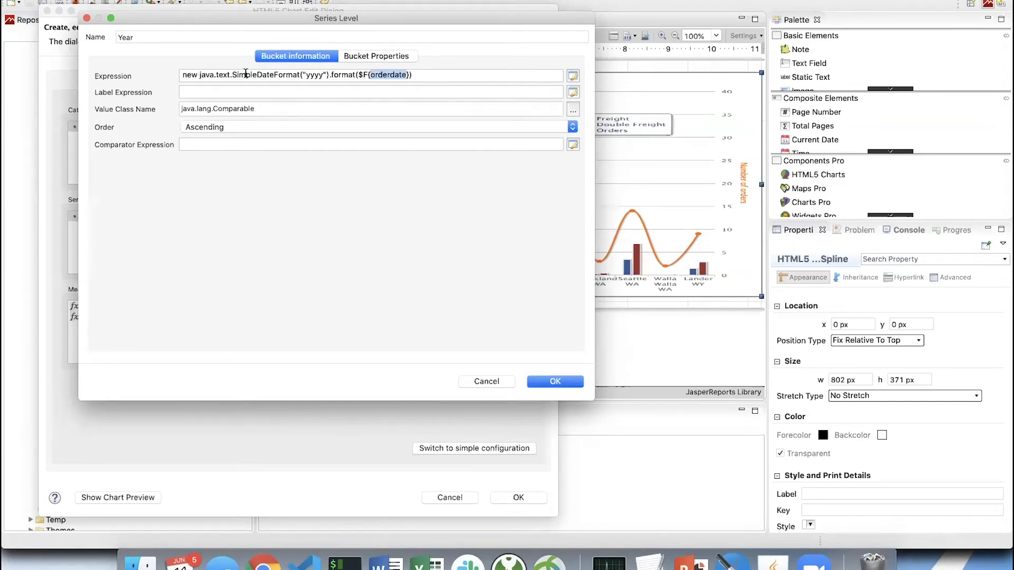
{"action": "double_click", "coordinate": [258, 74]}
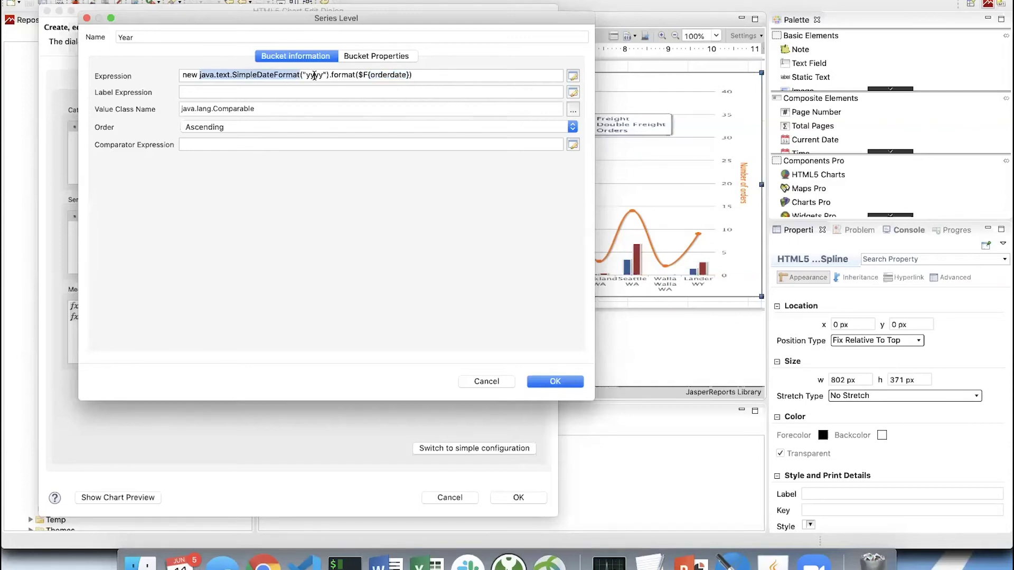
{"action": "double_click", "coordinate": [314, 75]}
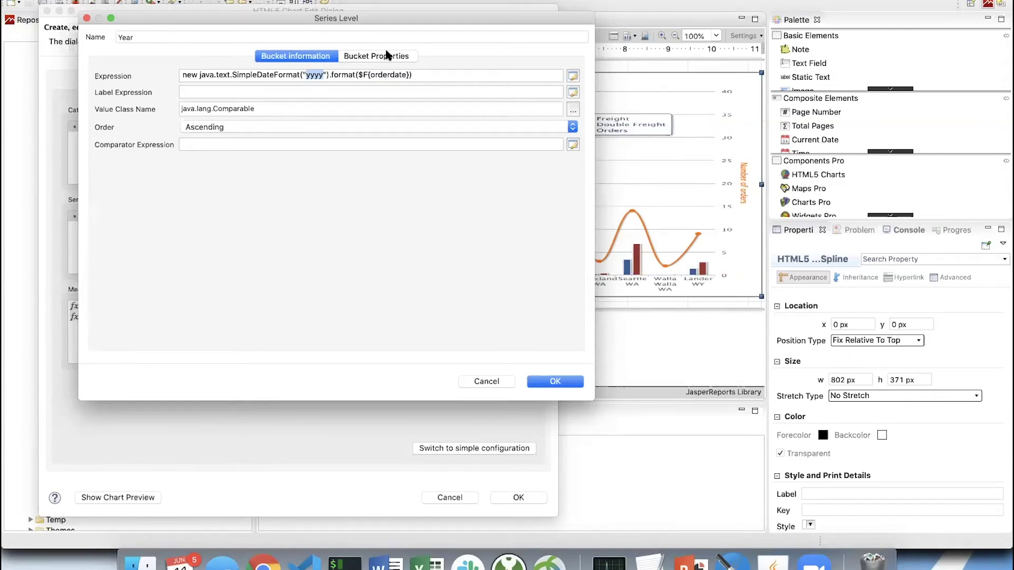
{"action": "left_click", "coordinate": [374, 56]}
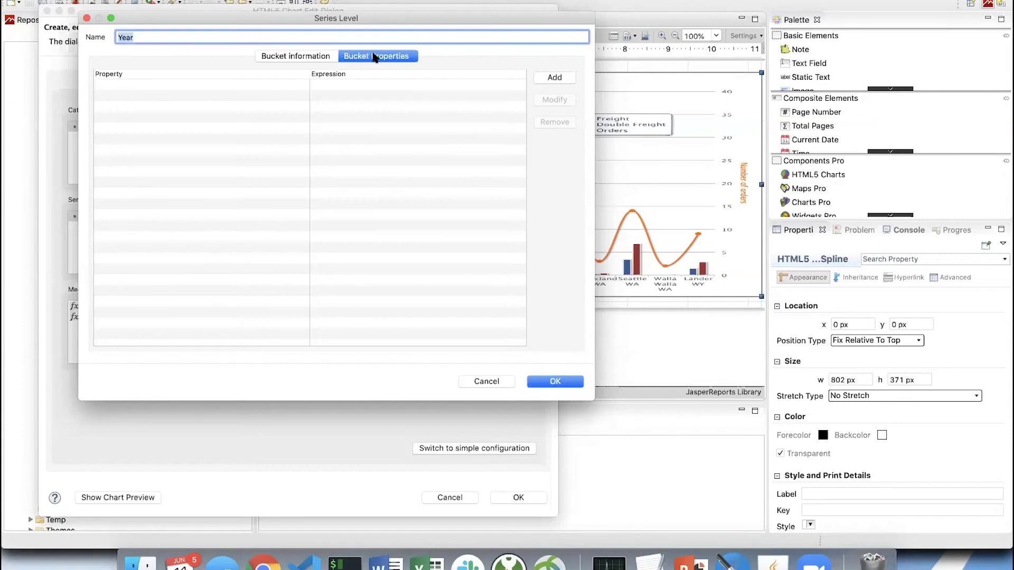
{"action": "left_click", "coordinate": [317, 58]}
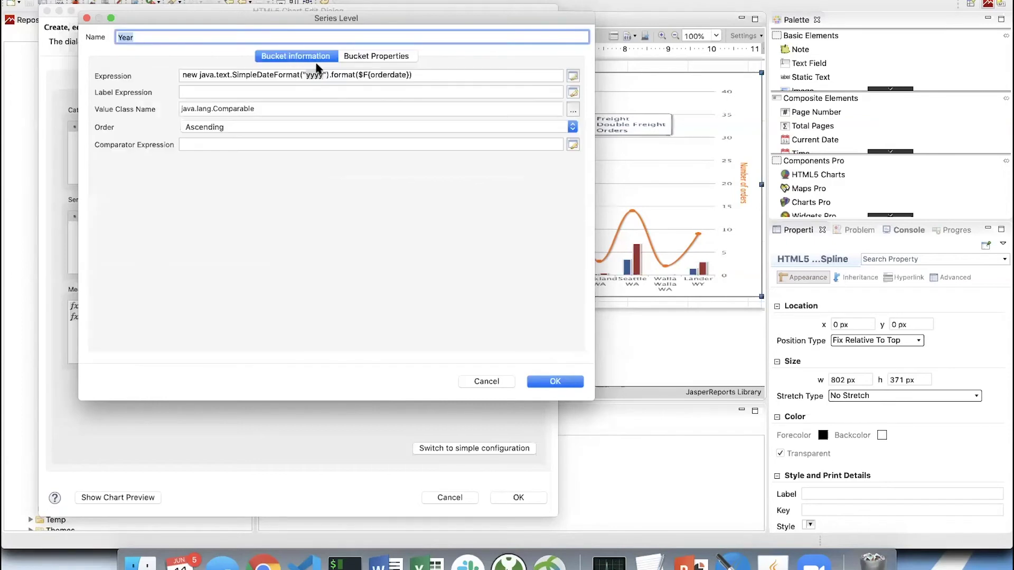
{"action": "left_click", "coordinate": [494, 382]}
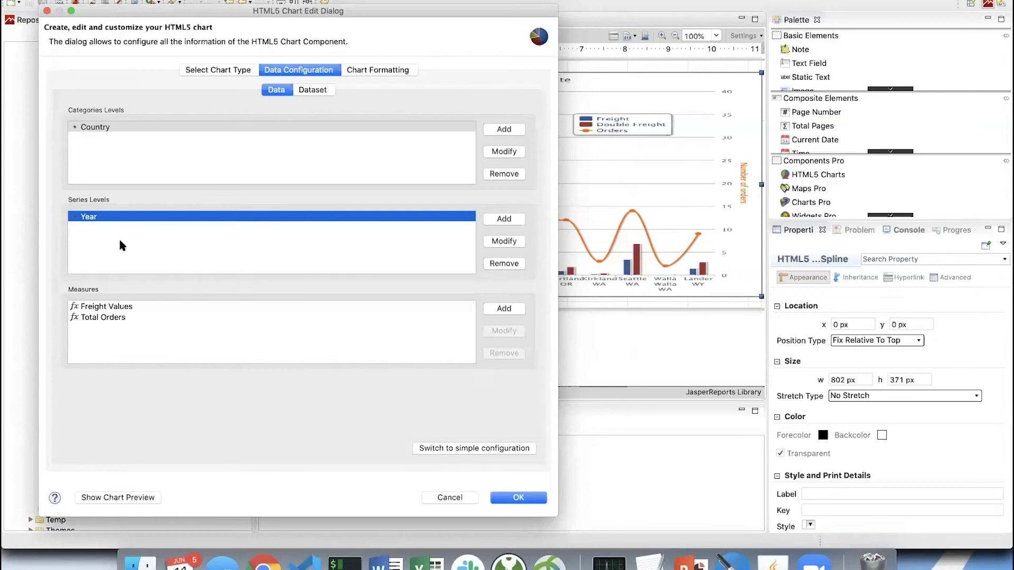
Step: Open the Freight Values measure and examine its label, calculation options, value expression and value class
{"action": "double_click", "coordinate": [120, 308]}
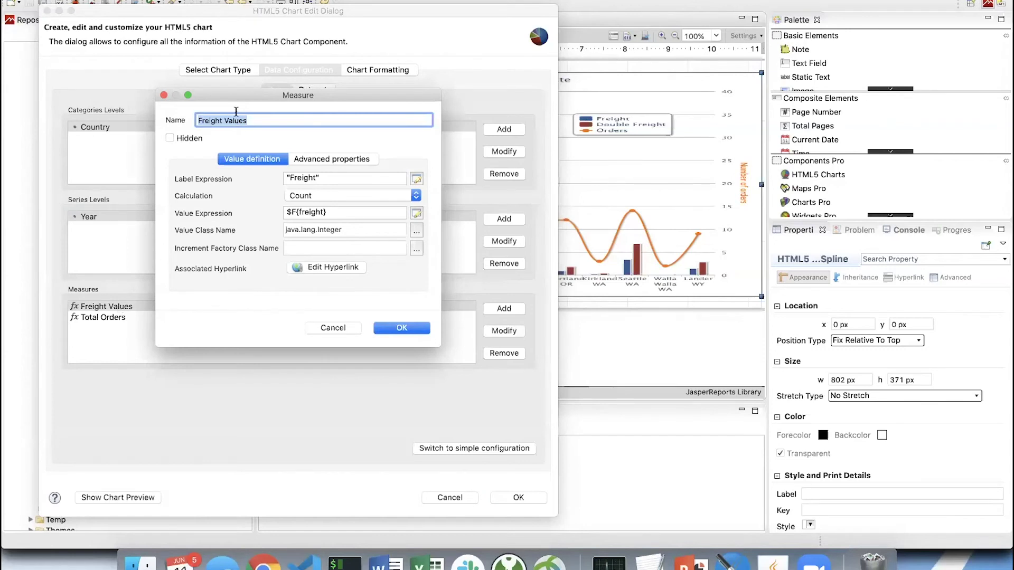
{"action": "left_click", "coordinate": [254, 119]}
{"action": "left_click_drag", "start_coordinate": [326, 178], "coordinate": [285, 178]}
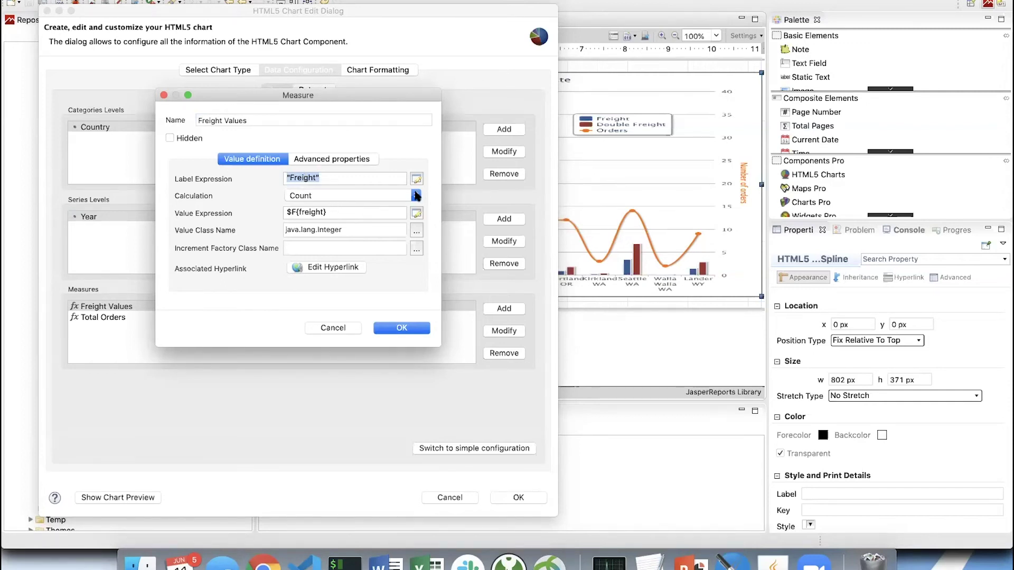
{"action": "left_click", "coordinate": [417, 196]}
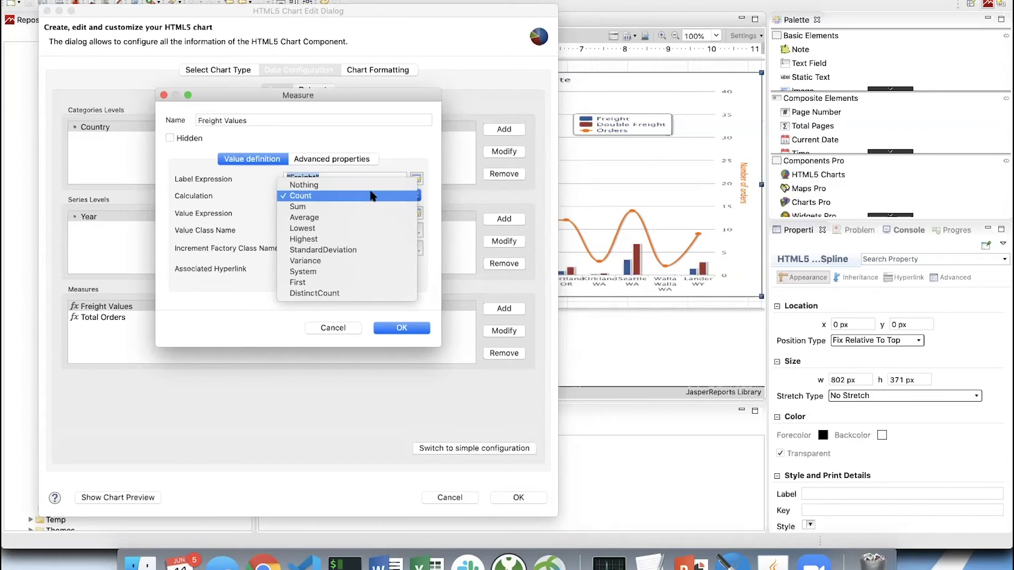
{"action": "left_click", "coordinate": [326, 196]}
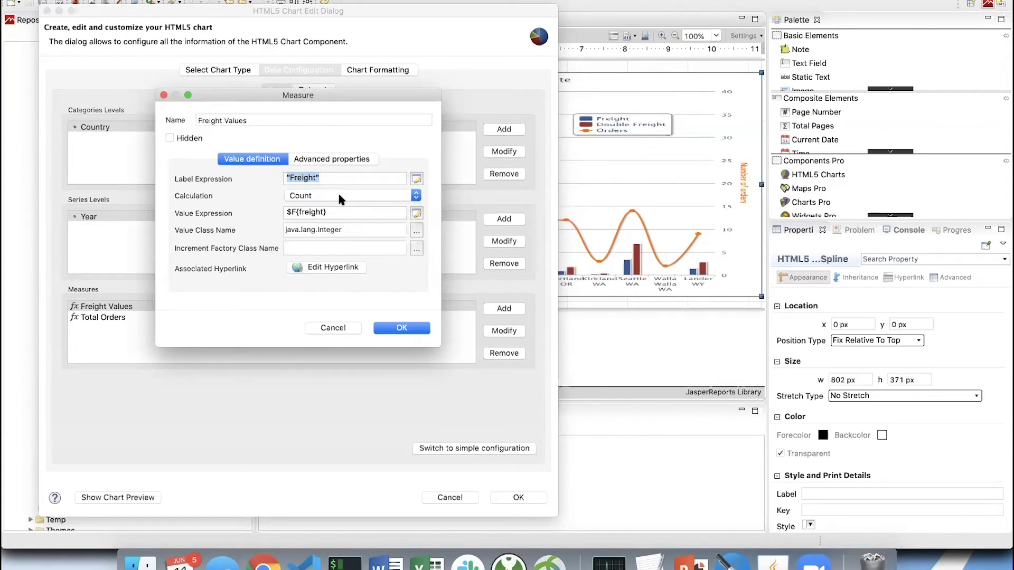
{"action": "left_click", "coordinate": [336, 212]}
{"action": "left_click_drag", "start_coordinate": [287, 213], "coordinate": [328, 212]}
{"action": "left_click", "coordinate": [332, 230]}
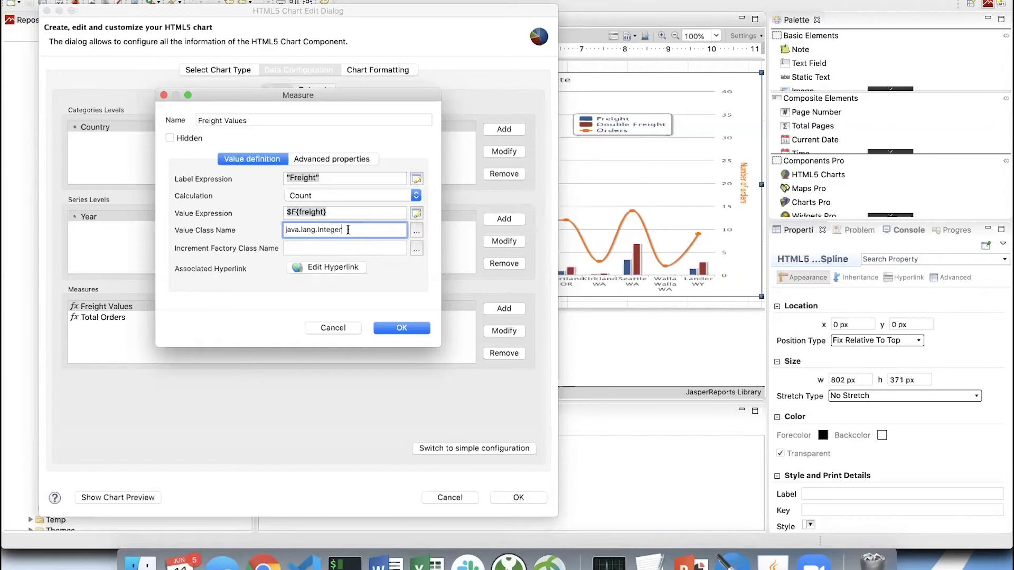
{"action": "left_click_drag", "start_coordinate": [353, 230], "coordinate": [274, 233]}
Step: Examine the type series property in the Freight Values measure's advanced properties, including its contributor options, and close the measure
{"action": "left_click", "coordinate": [327, 160]}
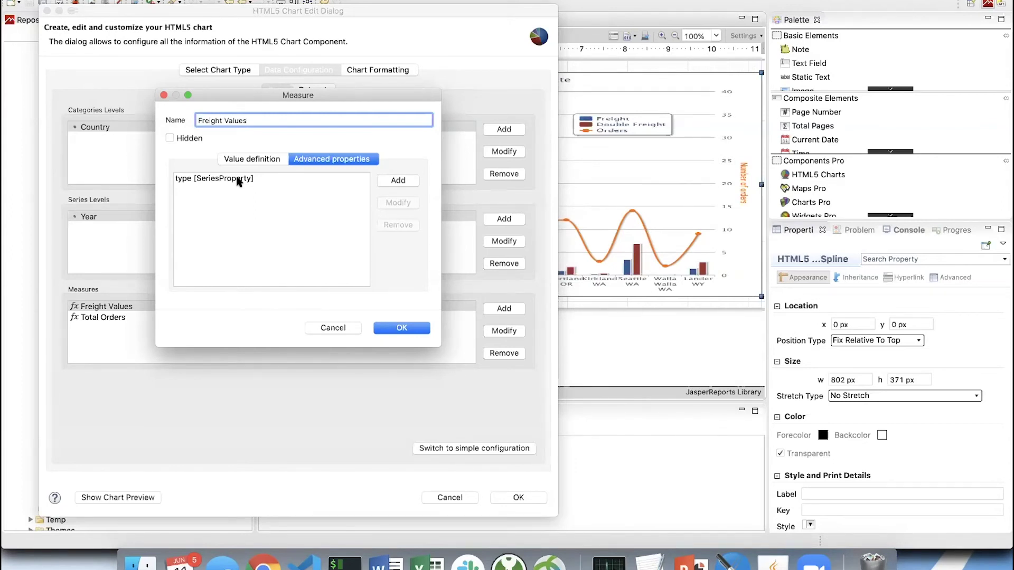
{"action": "double_click", "coordinate": [238, 179]}
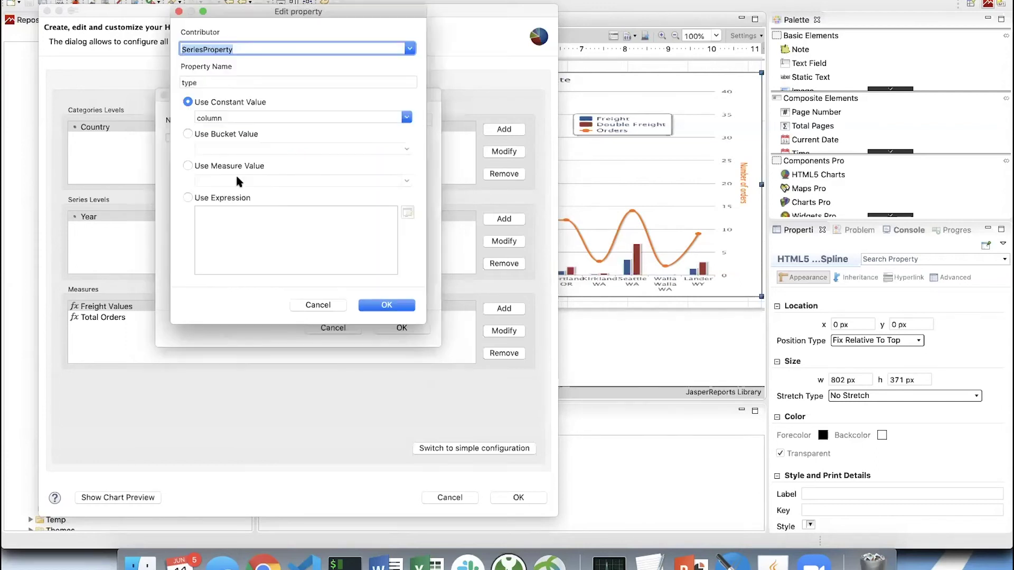
{"action": "left_click", "coordinate": [411, 48]}
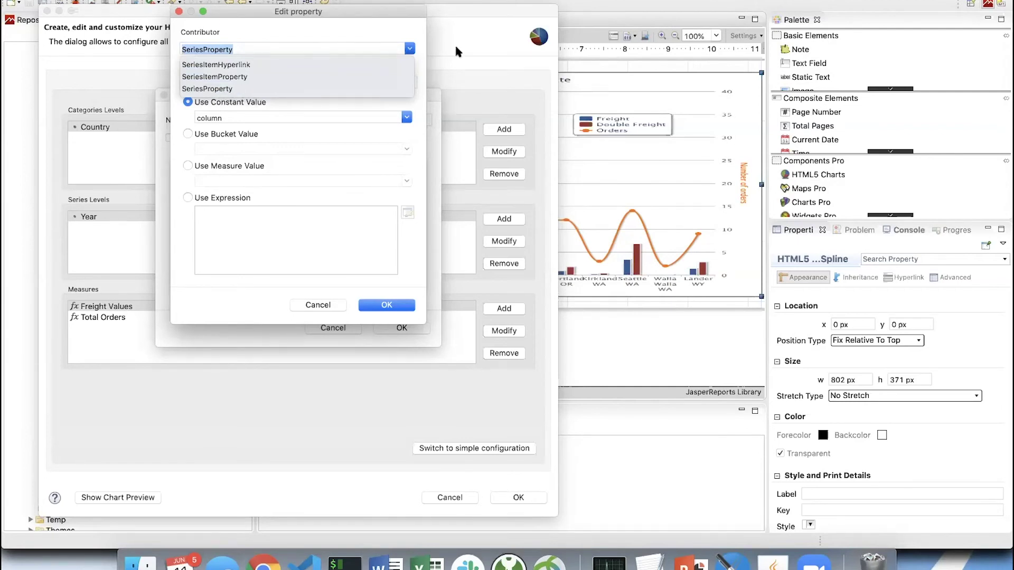
{"action": "left_click", "coordinate": [417, 45]}
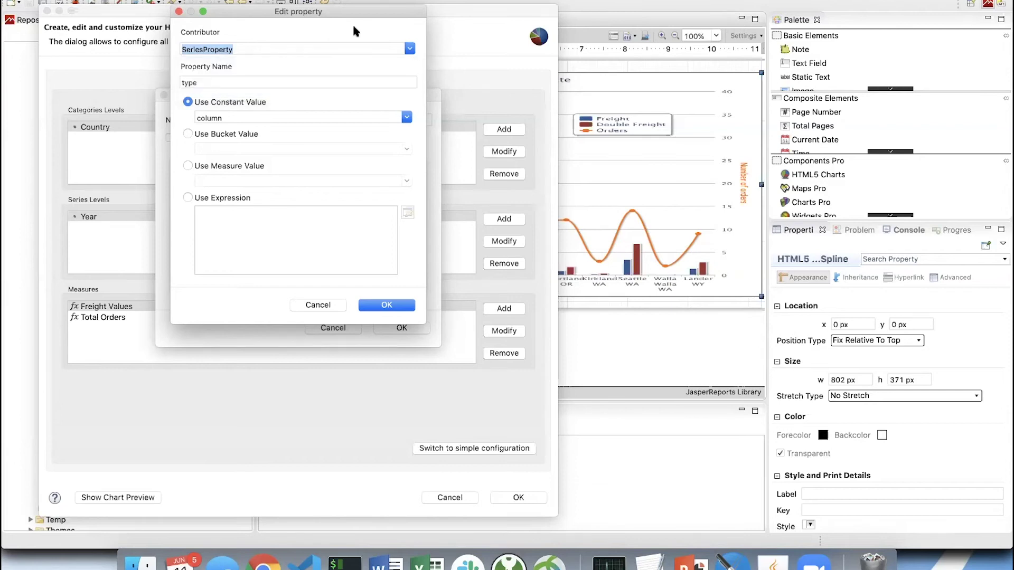
{"action": "left_click", "coordinate": [220, 82]}
{"action": "type", "text": "type"}
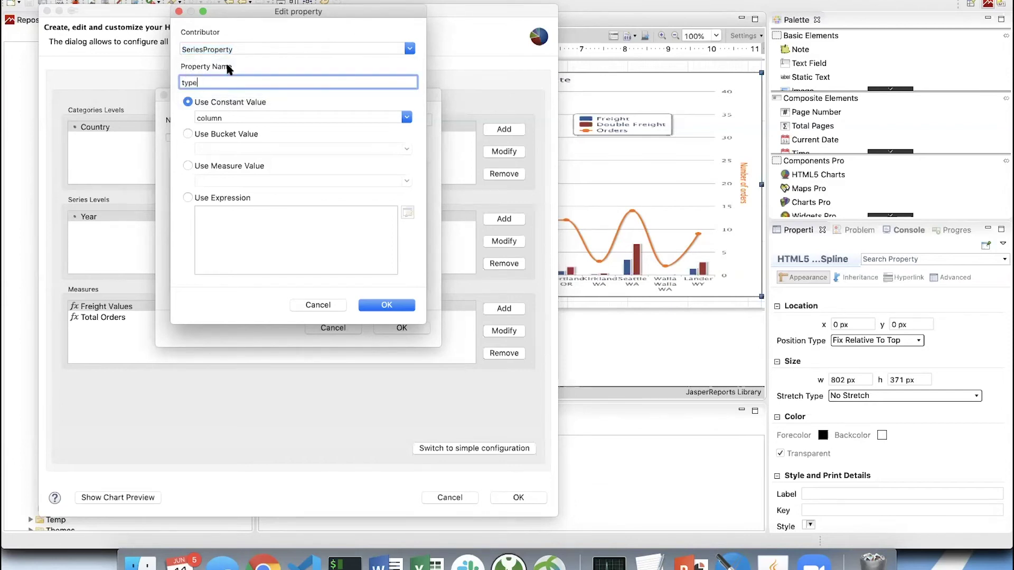
{"action": "key", "text": "super+a"}
{"action": "left_click", "coordinate": [389, 304]}
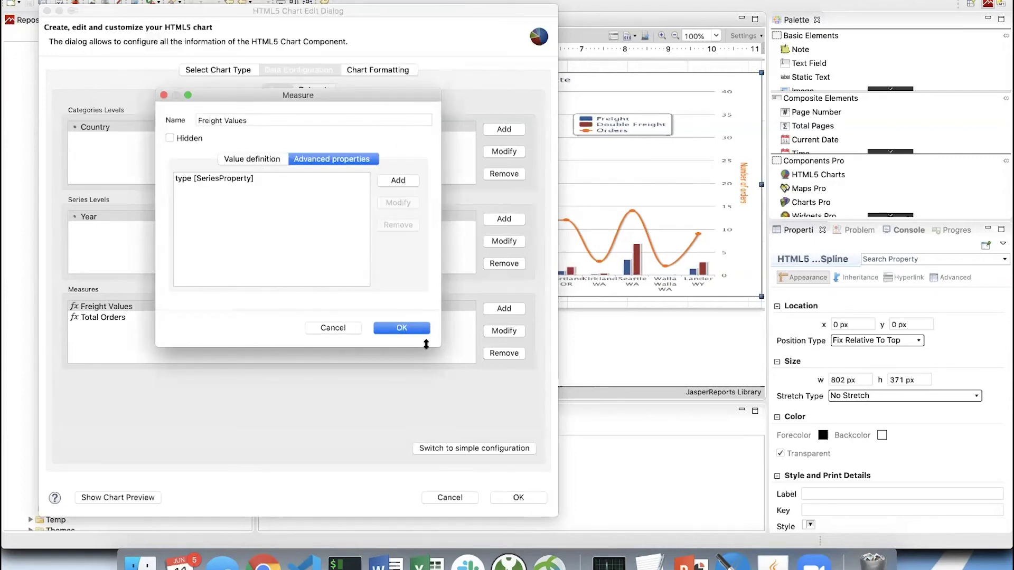
{"action": "left_click", "coordinate": [408, 330]}
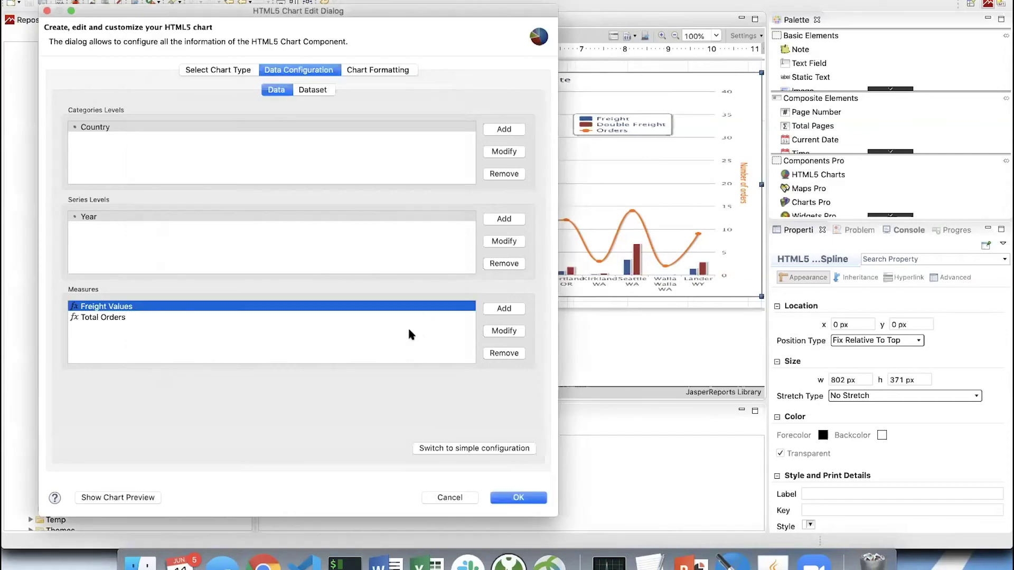
Step: Examine the Total Orders measure's value definition and its type series property, and close the measure
{"action": "double_click", "coordinate": [106, 317]}
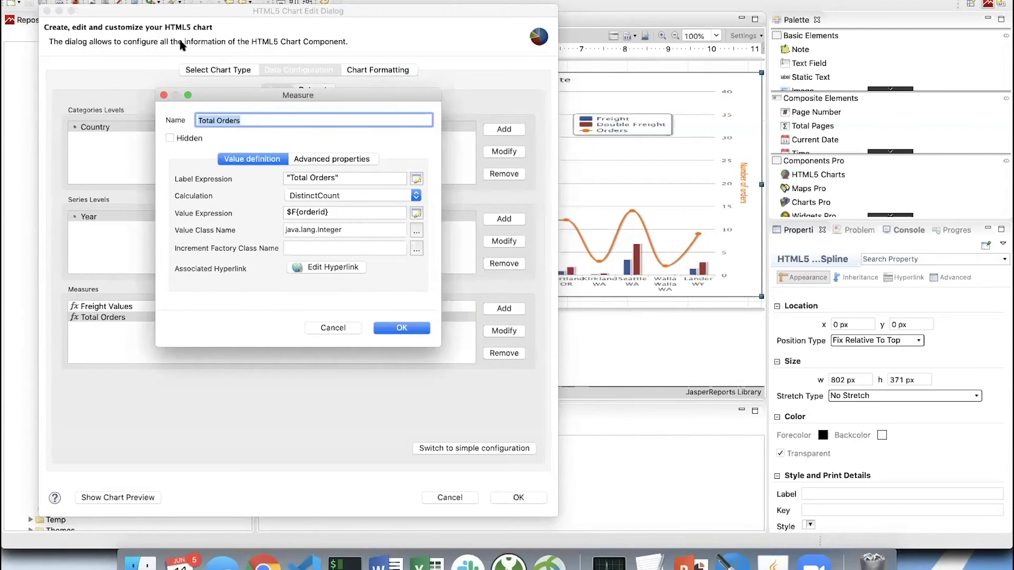
{"action": "left_click_drag", "start_coordinate": [263, 99], "coordinate": [171, 35]}
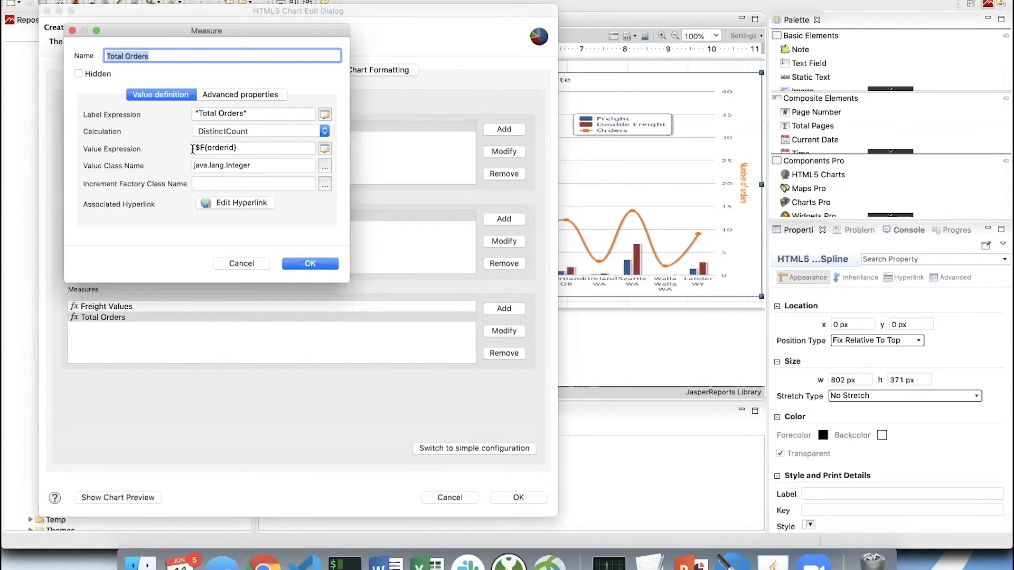
{"action": "left_click_drag", "start_coordinate": [192, 148], "coordinate": [248, 150]}
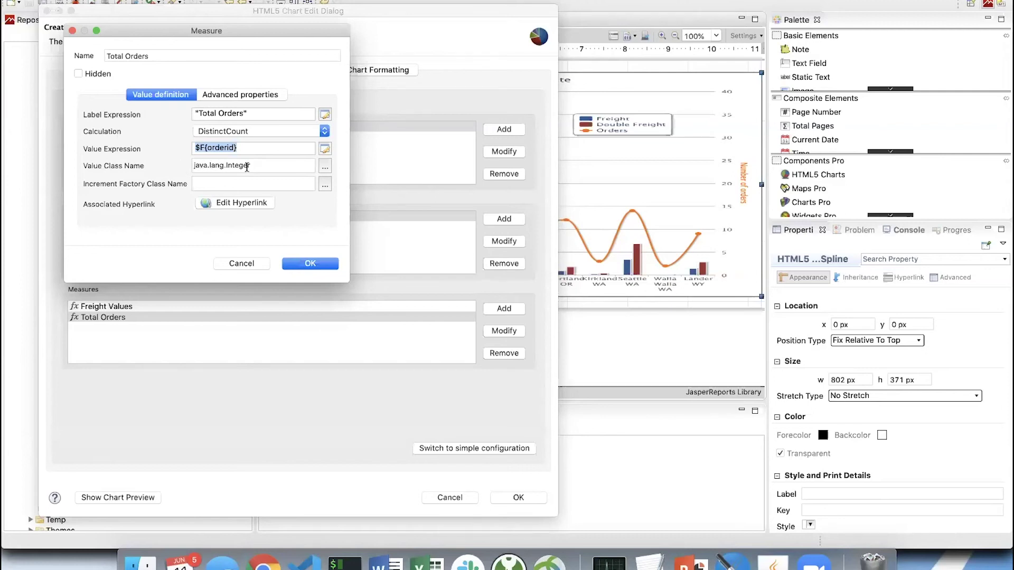
{"action": "left_click", "coordinate": [246, 95]}
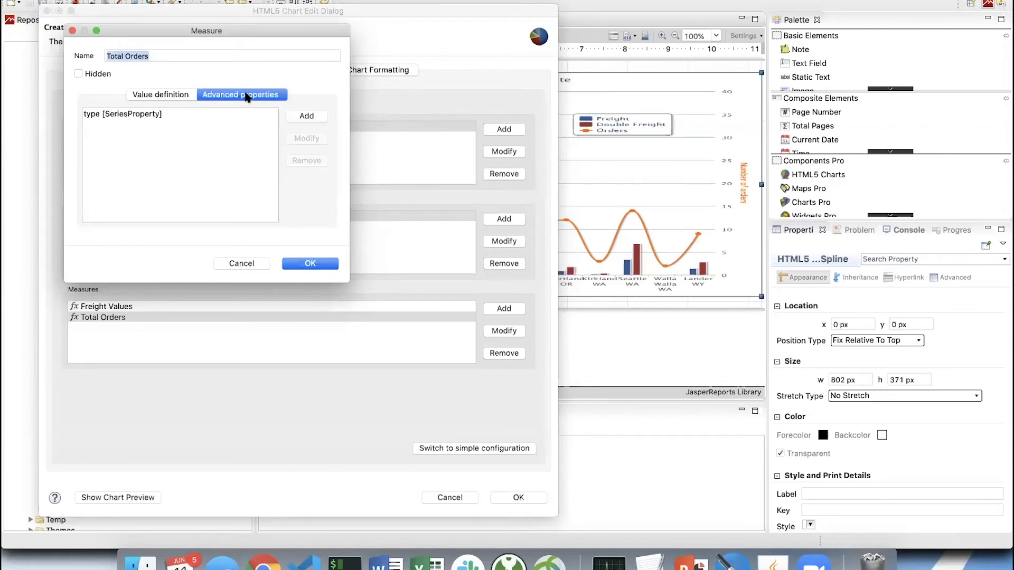
{"action": "double_click", "coordinate": [149, 115]}
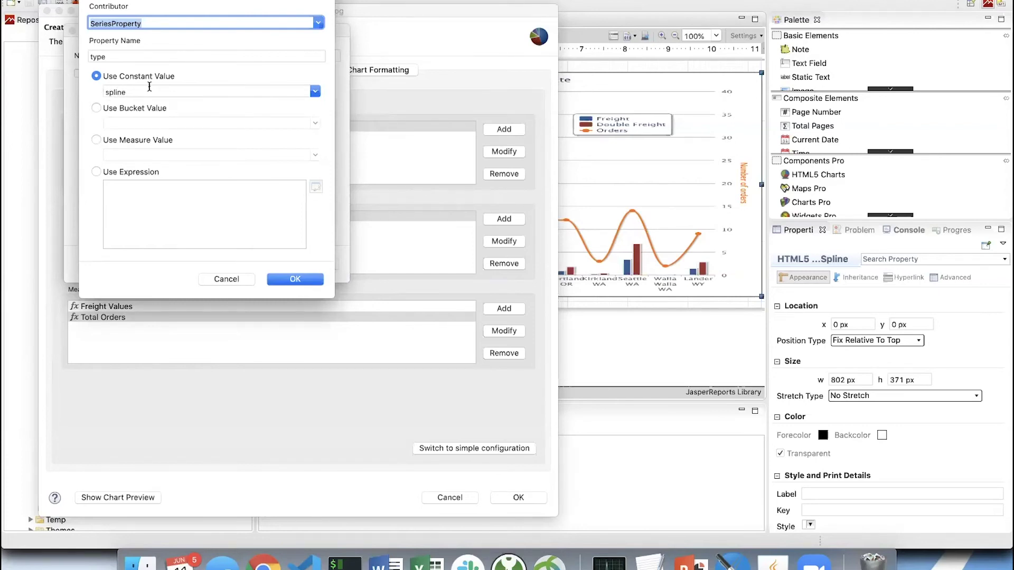
{"action": "left_click", "coordinate": [287, 280]}
{"action": "left_click", "coordinate": [300, 264]}
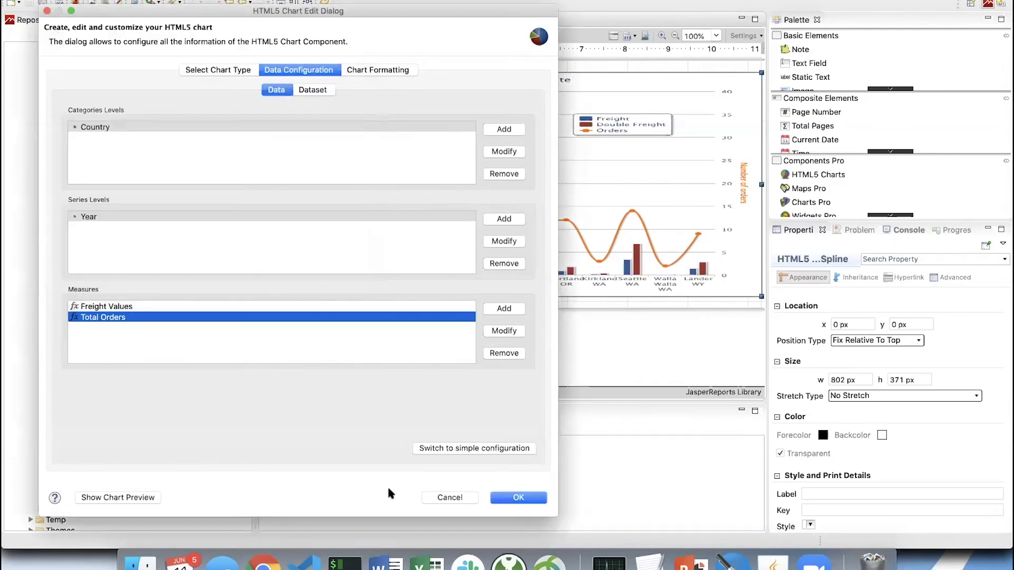
Step: Preview the combination chart, inspect its freight columns and total orders line, and accept the chart configuration
{"action": "left_click", "coordinate": [137, 498]}
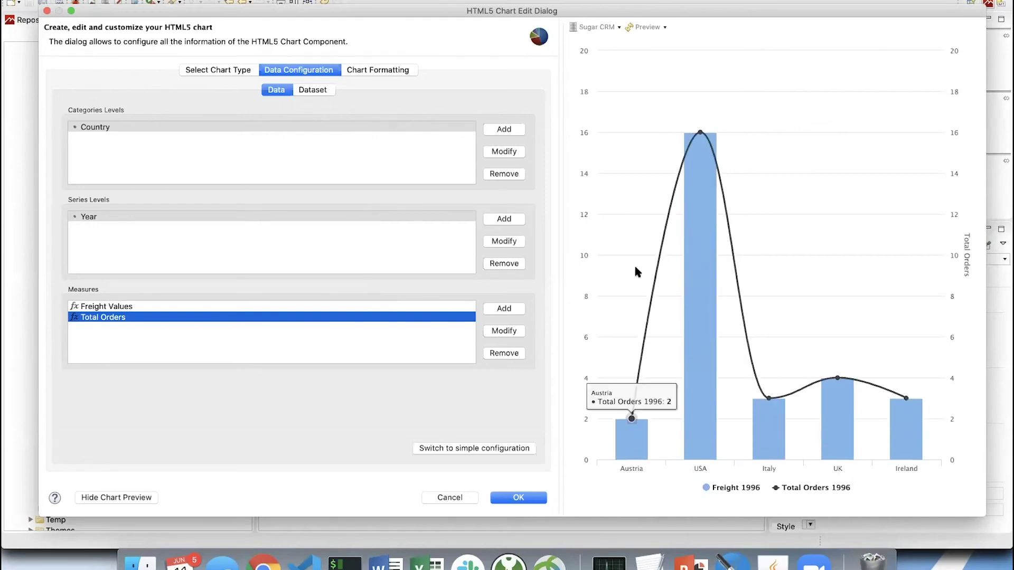
{"action": "mouse_move", "coordinate": [706, 168]}
{"action": "mouse_move", "coordinate": [700, 134]}
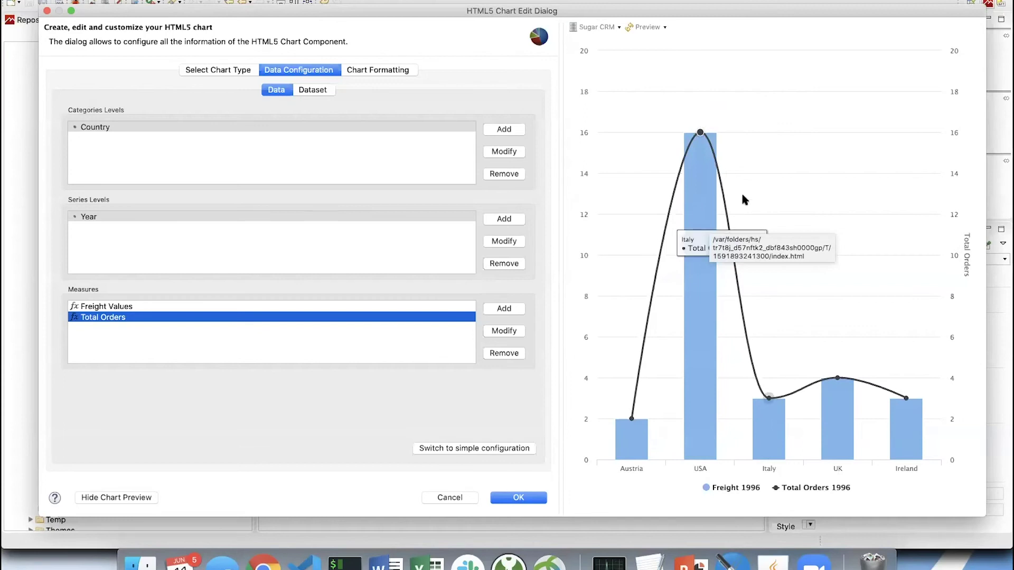
{"action": "mouse_move", "coordinate": [744, 198]}
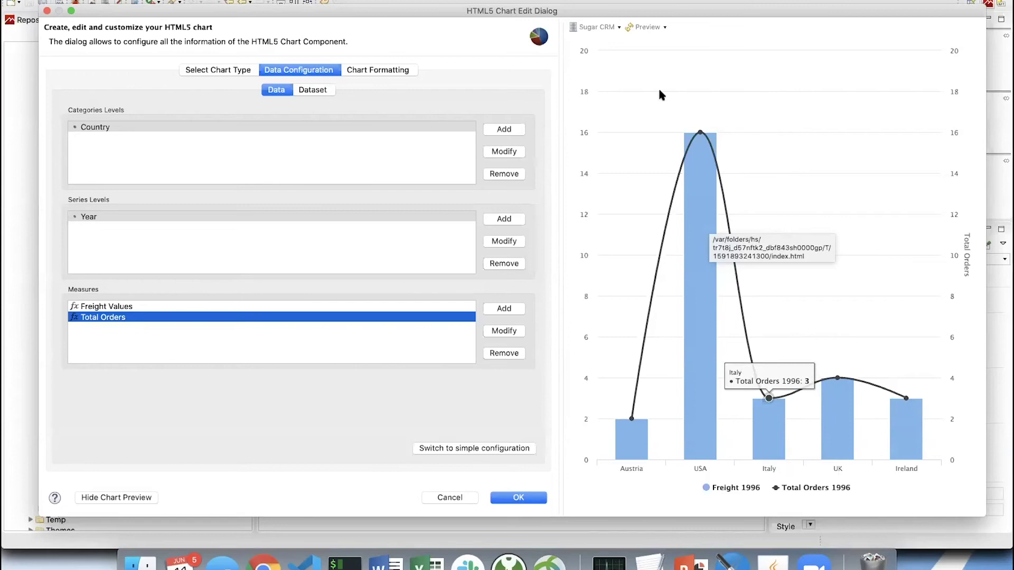
{"action": "left_click", "coordinate": [509, 499]}
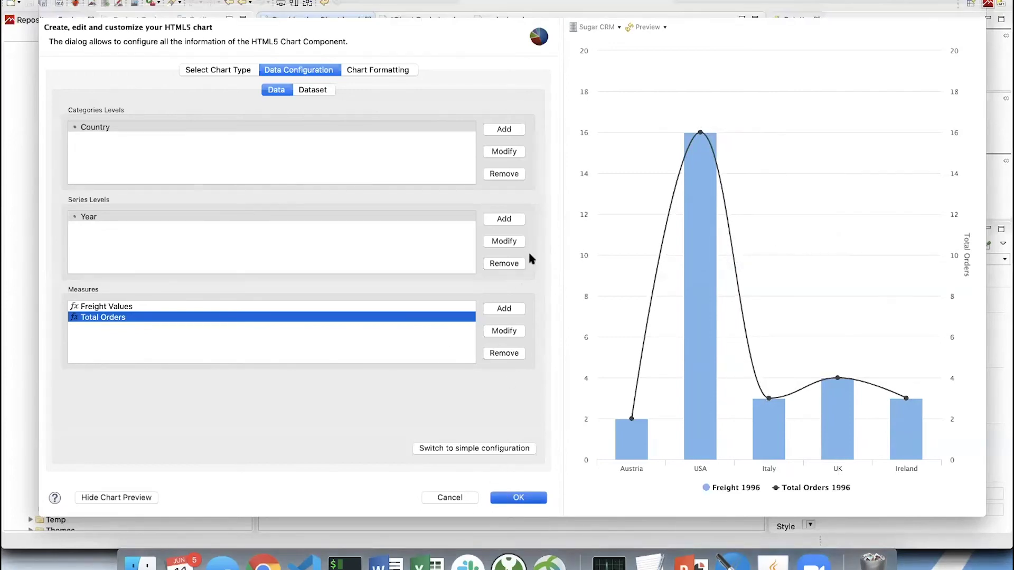
Step: Save the report and publish it to JasperReports Server as the Combination Chart report unit using the SugarCRMDataSourceJNDI repository data source
{"action": "key", "text": "super+s"}
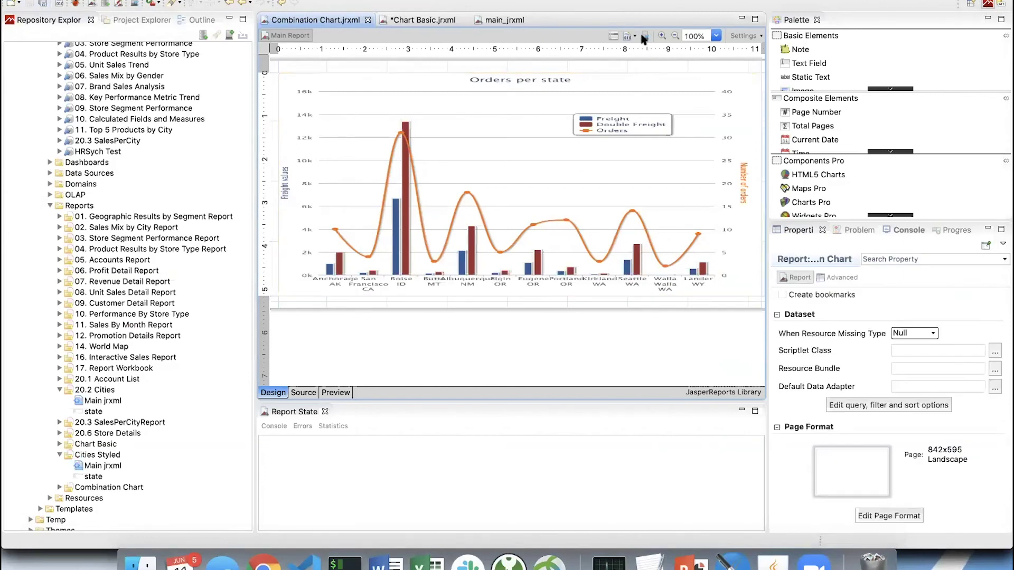
{"action": "left_click", "coordinate": [625, 36]}
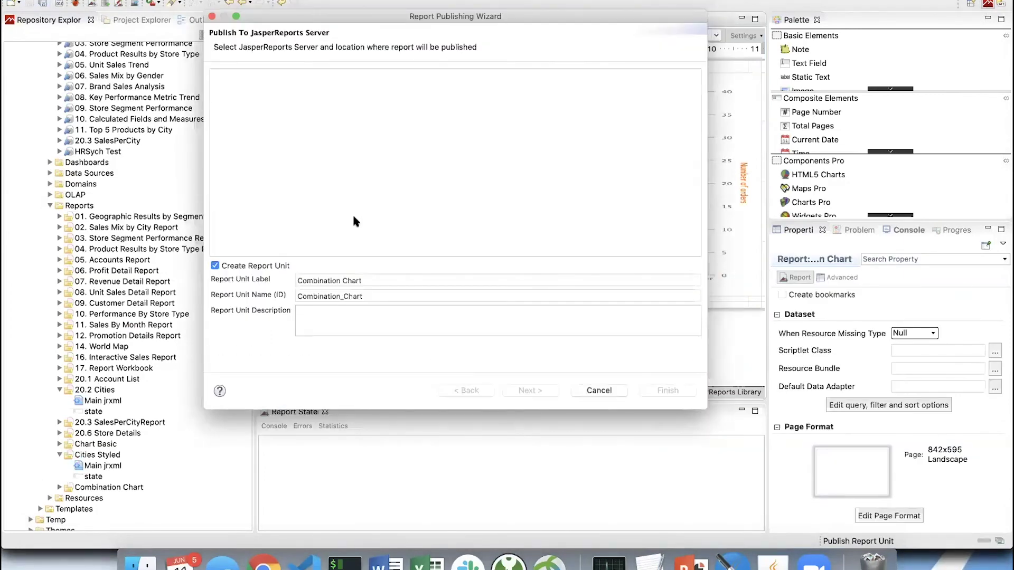
{"action": "left_click", "coordinate": [527, 391]}
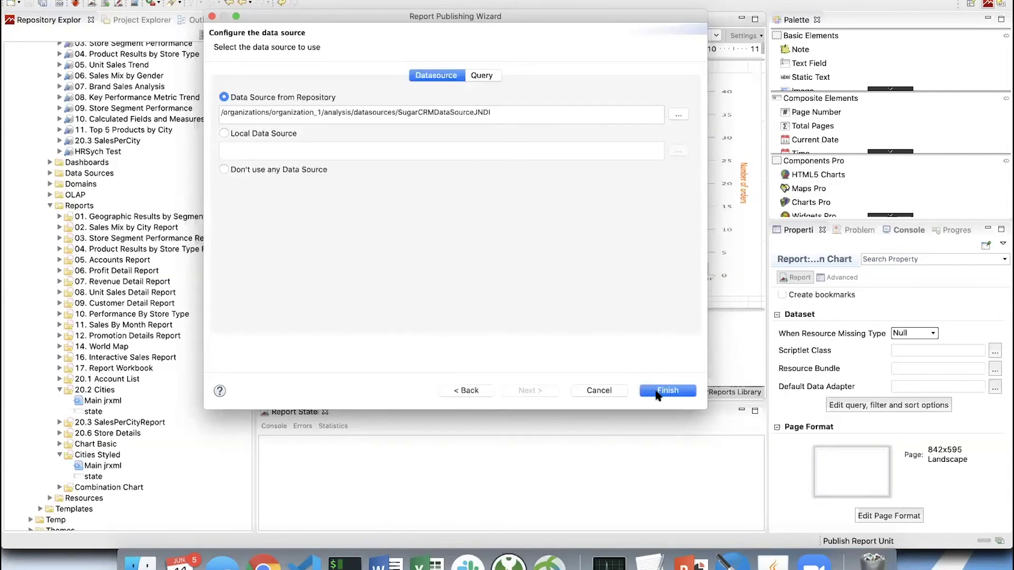
{"action": "left_click", "coordinate": [657, 393]}
{"action": "left_click", "coordinate": [636, 69]}
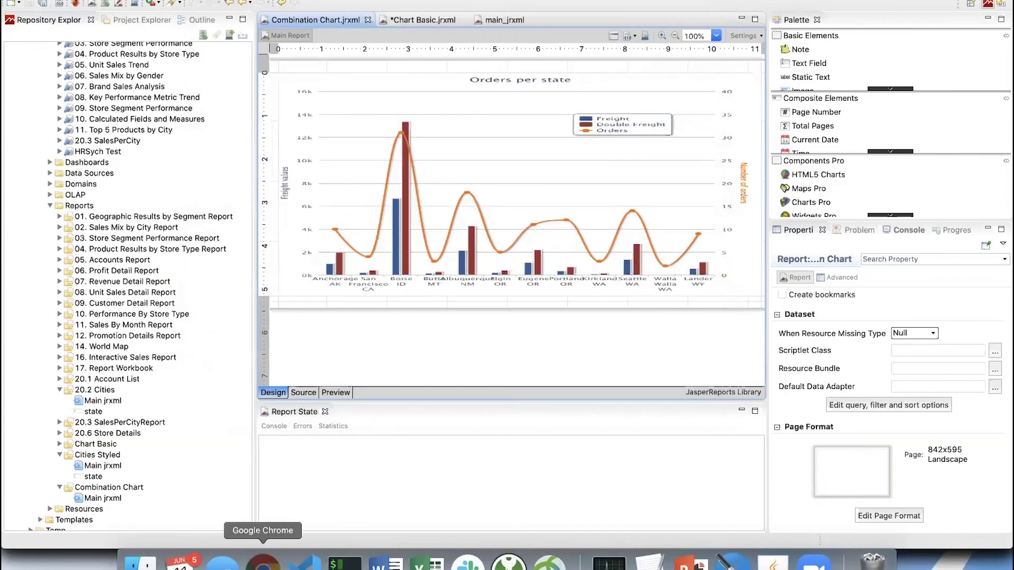
Step: Switch to Google Chrome, reload the Combination Chart report, and hide its Freight 1996 and Total Orders 1996 series
{"action": "left_click", "coordinate": [262, 562]}
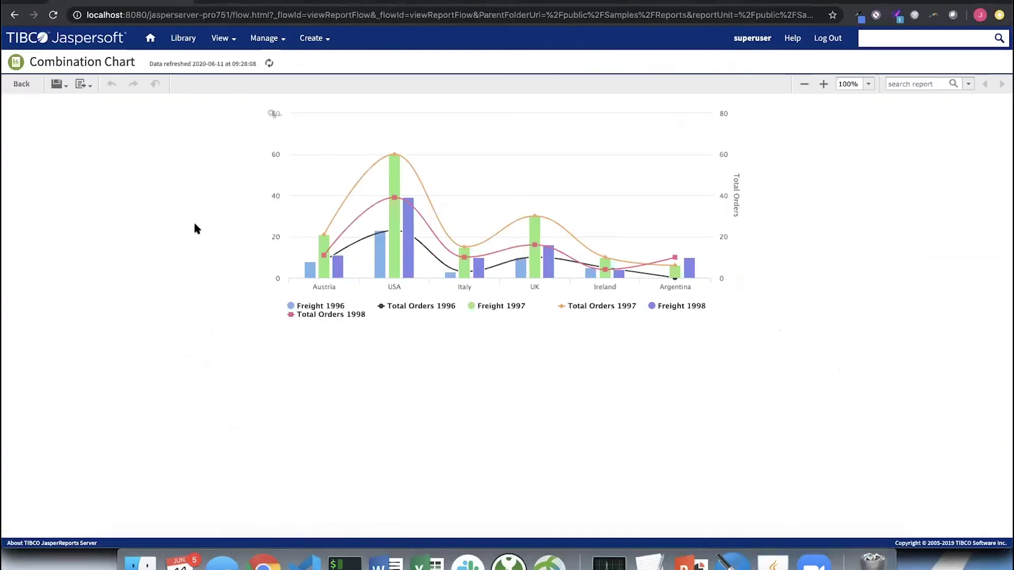
{"action": "left_click", "coordinate": [53, 15]}
{"action": "left_click", "coordinate": [335, 308]}
{"action": "left_click", "coordinate": [391, 311]}
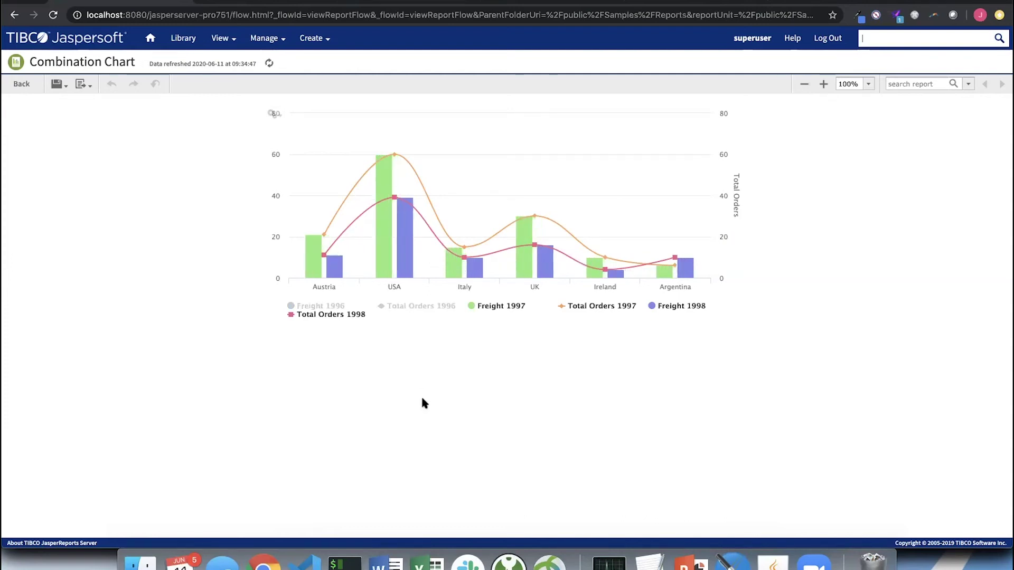
Step: Show the two 1996 series again and hide the Total Orders 1997 and Freight 1998 series in the chart
{"action": "left_click", "coordinate": [410, 307]}
{"action": "left_click", "coordinate": [337, 309]}
{"action": "left_click", "coordinate": [592, 311]}
{"action": "left_click", "coordinate": [663, 311]}
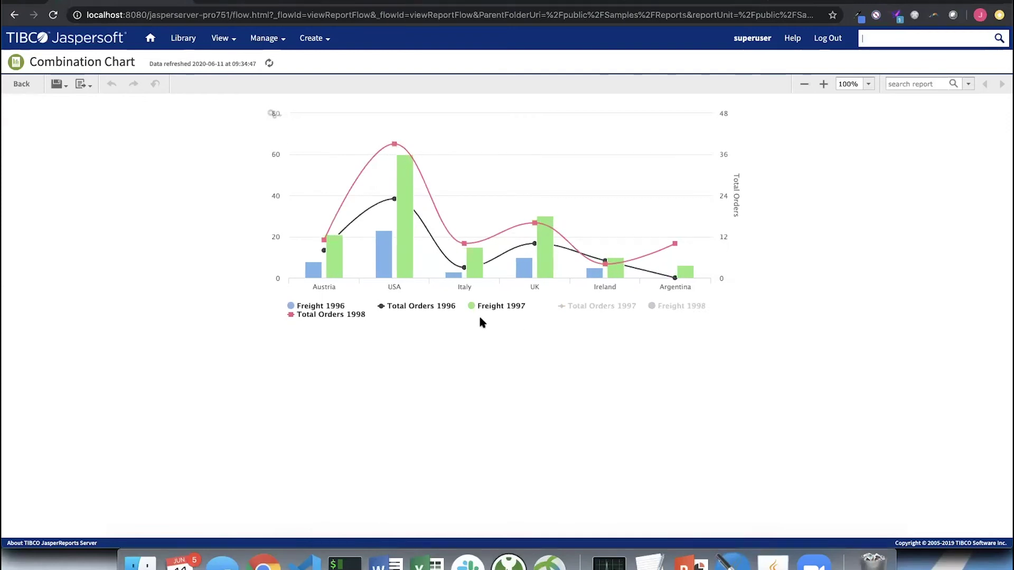
Step: Examine the visualization types offered for the combination chart, uncover the chart behind the selector, and close the selector
{"action": "mouse_move", "coordinate": [277, 116]}
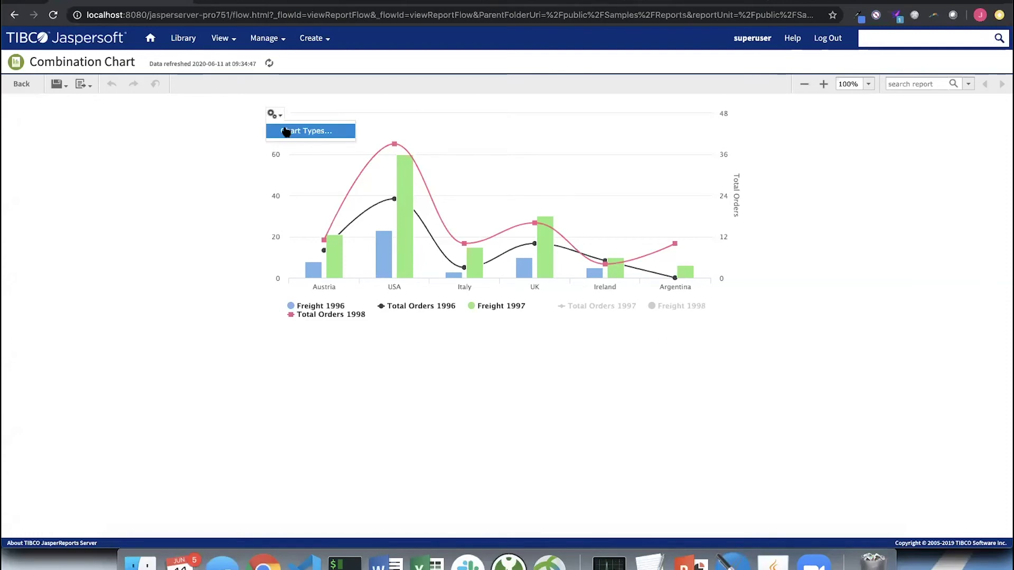
{"action": "left_click", "coordinate": [300, 132]}
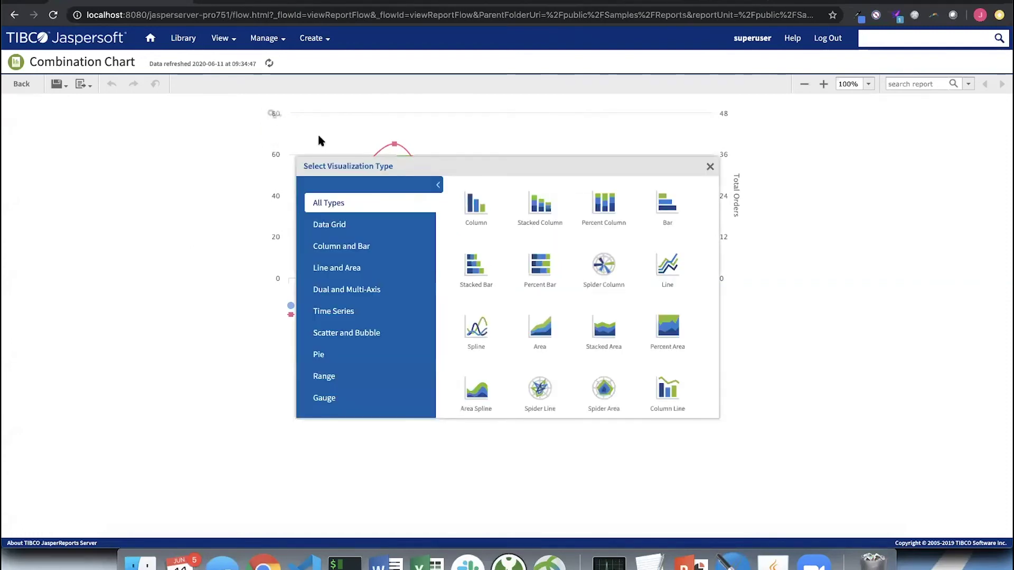
{"action": "scroll", "coordinate": [539, 254], "scroll_direction": "down", "scroll_amount": 10}
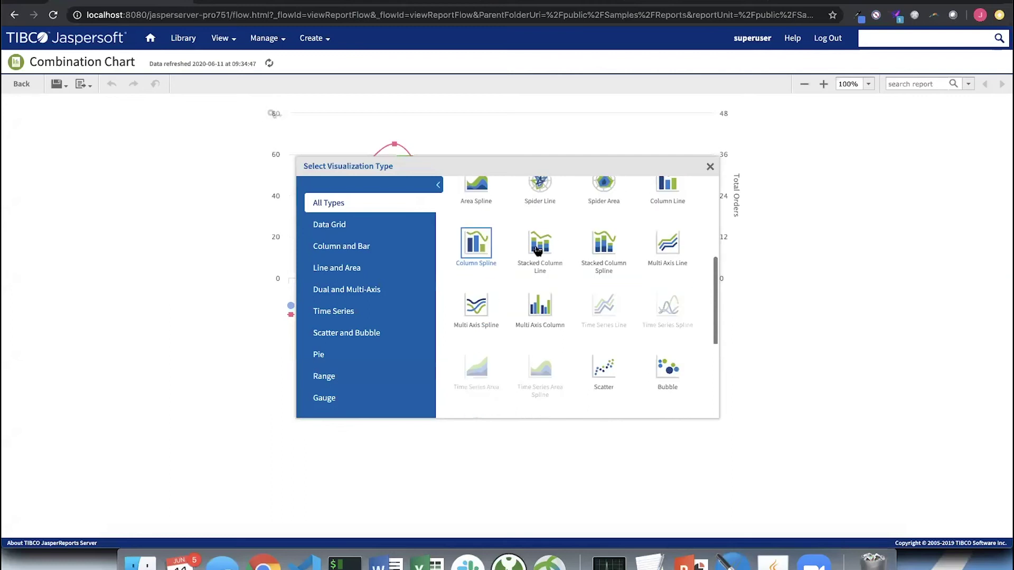
{"action": "scroll", "coordinate": [545, 259], "scroll_direction": "up", "scroll_amount": 6}
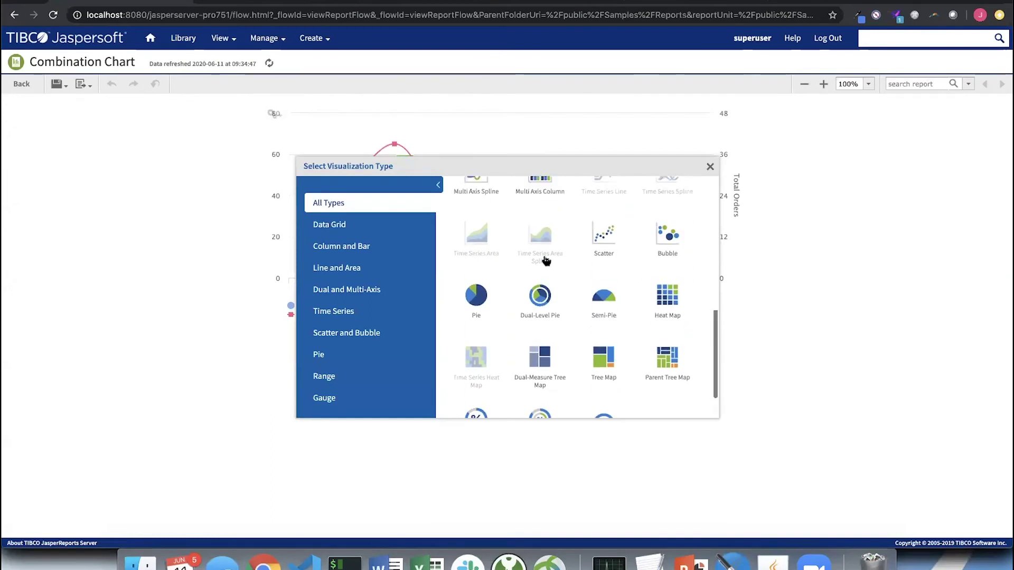
{"action": "scroll", "coordinate": [546, 253], "scroll_direction": "up", "scroll_amount": 1}
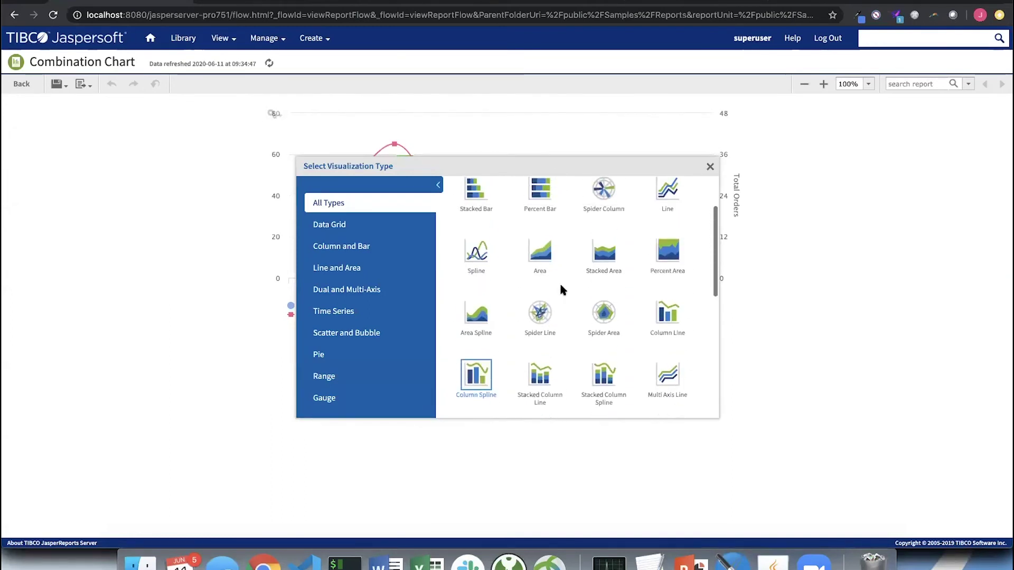
{"action": "scroll", "coordinate": [561, 289], "scroll_direction": "up", "scroll_amount": 3}
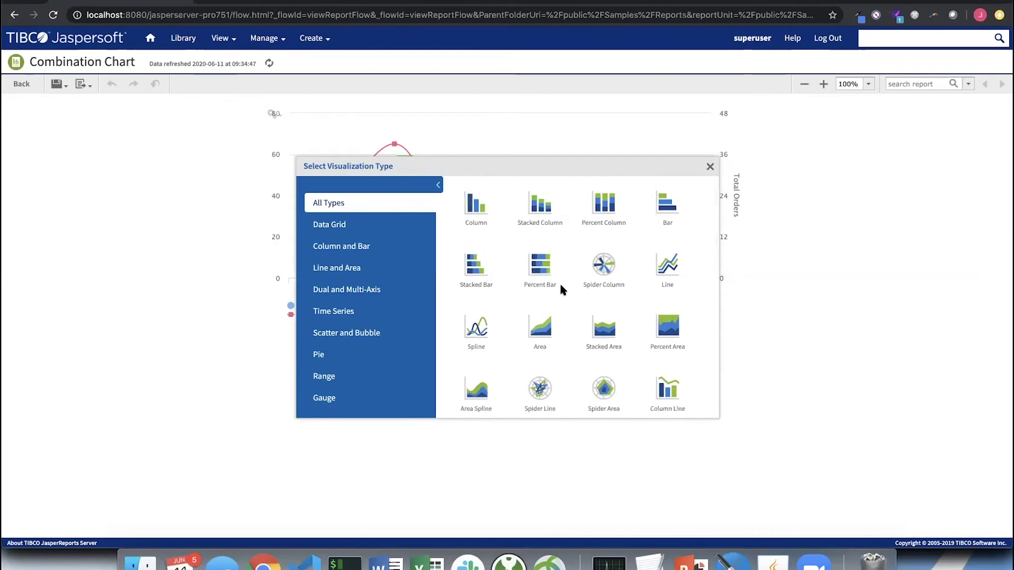
{"action": "left_click_drag", "start_coordinate": [539, 170], "coordinate": [380, 285]}
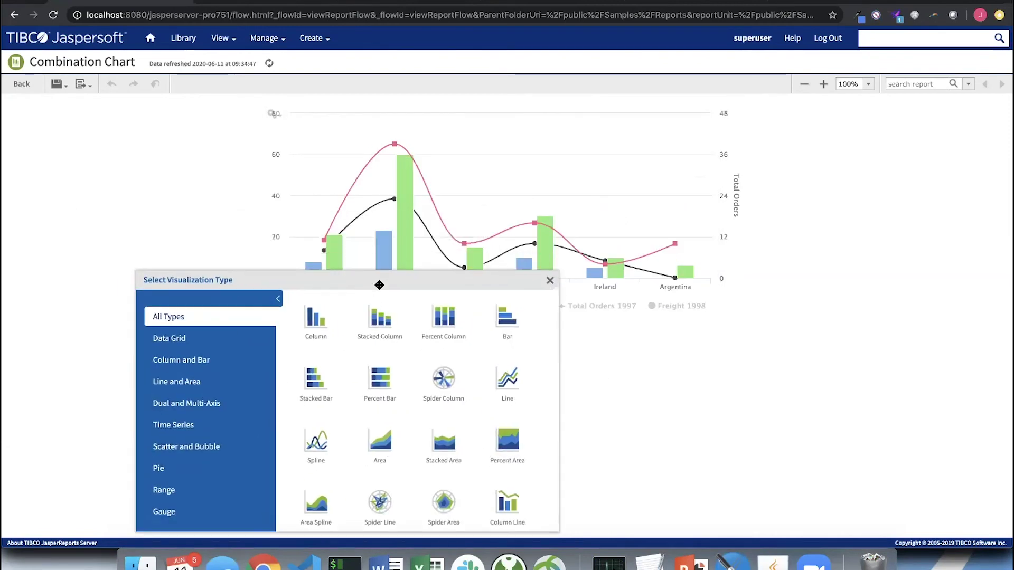
{"action": "left_click_drag", "start_coordinate": [472, 283], "coordinate": [459, 146]}
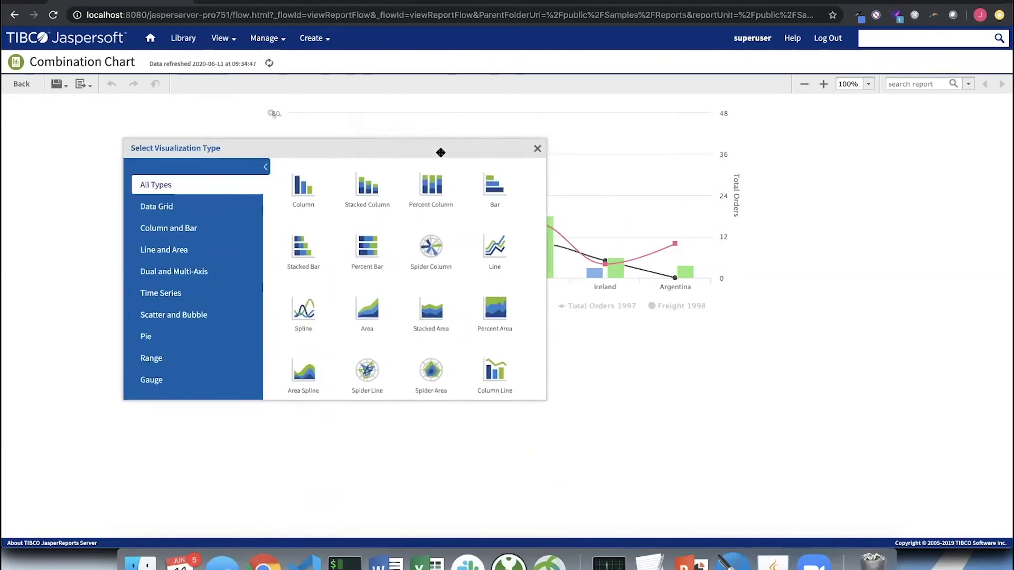
{"action": "left_click", "coordinate": [537, 149]}
Step: Return to the repository and run the Cities Styled report
{"action": "left_click", "coordinate": [220, 38]}
{"action": "left_click", "coordinate": [235, 77]}
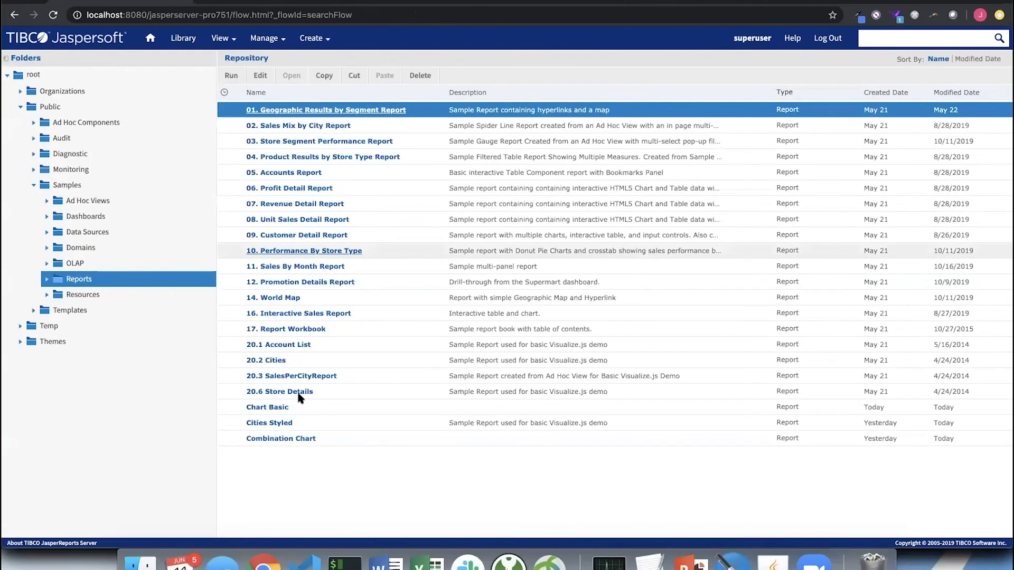
{"action": "left_click", "coordinate": [285, 425]}
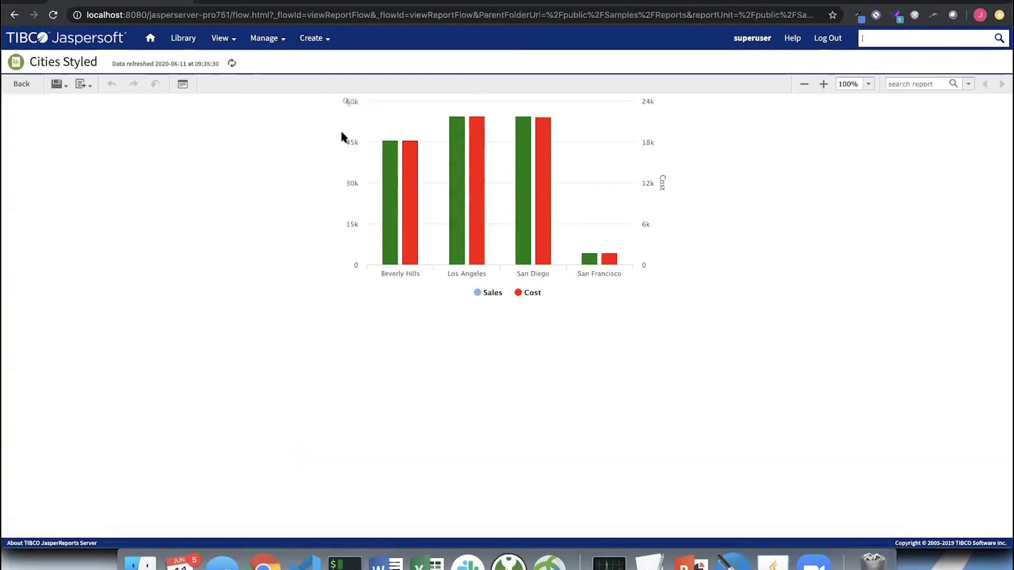
Step: Change the Cities Styled chart's visualization type to Bar and then to Stacked Column
{"action": "left_click", "coordinate": [346, 101]}
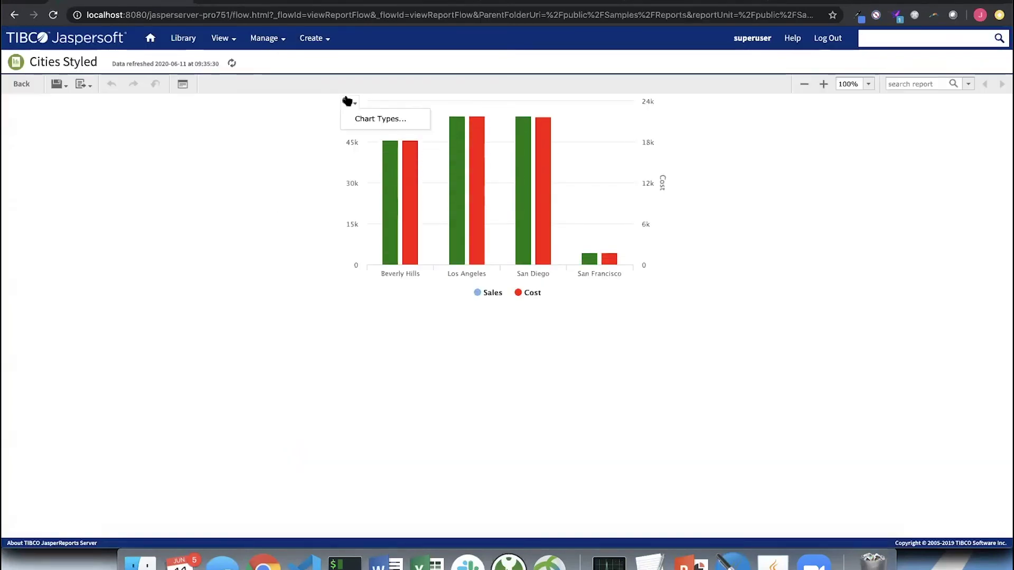
{"action": "left_click", "coordinate": [377, 120]}
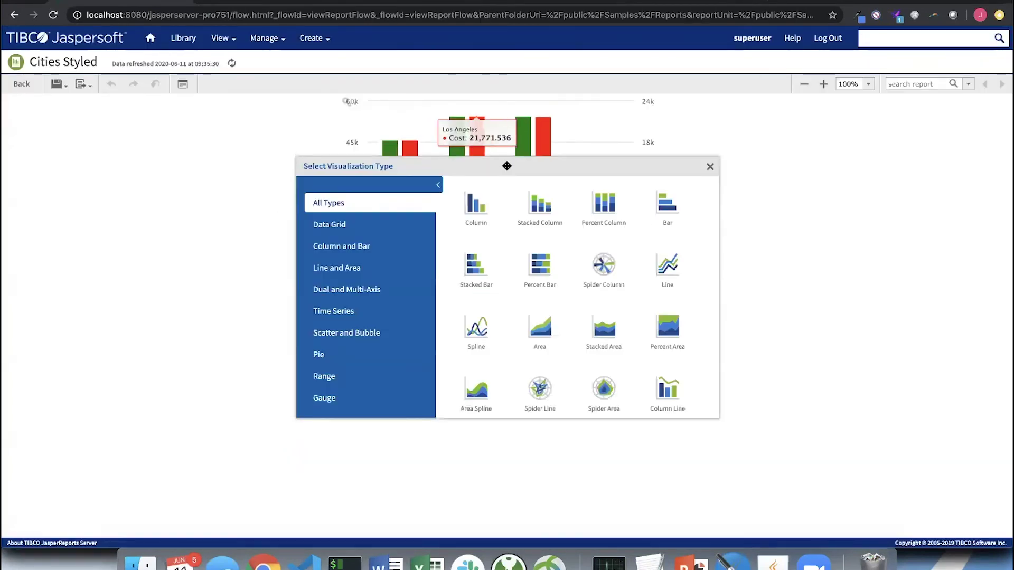
{"action": "left_click_drag", "start_coordinate": [507, 161], "coordinate": [322, 161]}
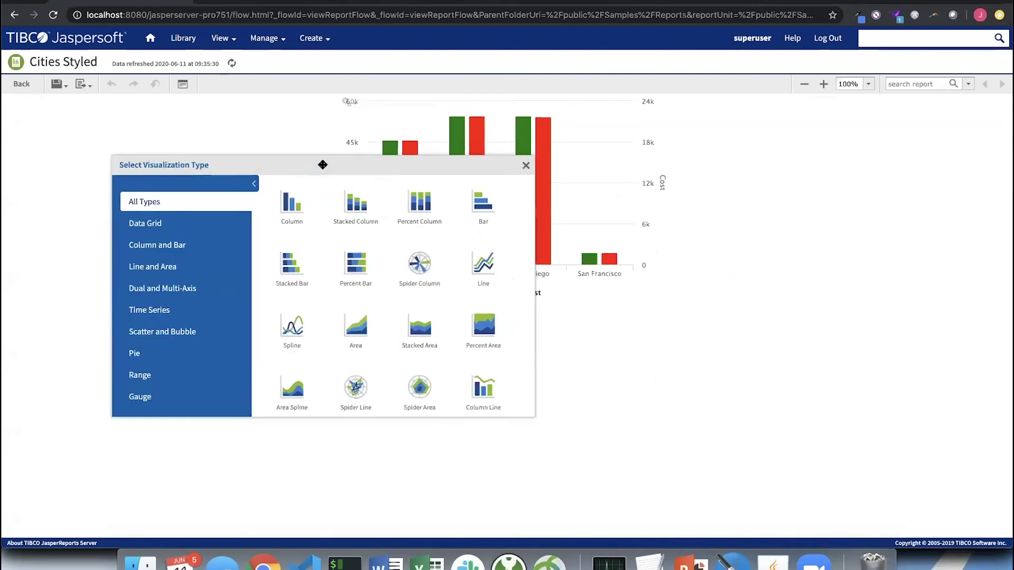
{"action": "left_click", "coordinate": [487, 206]}
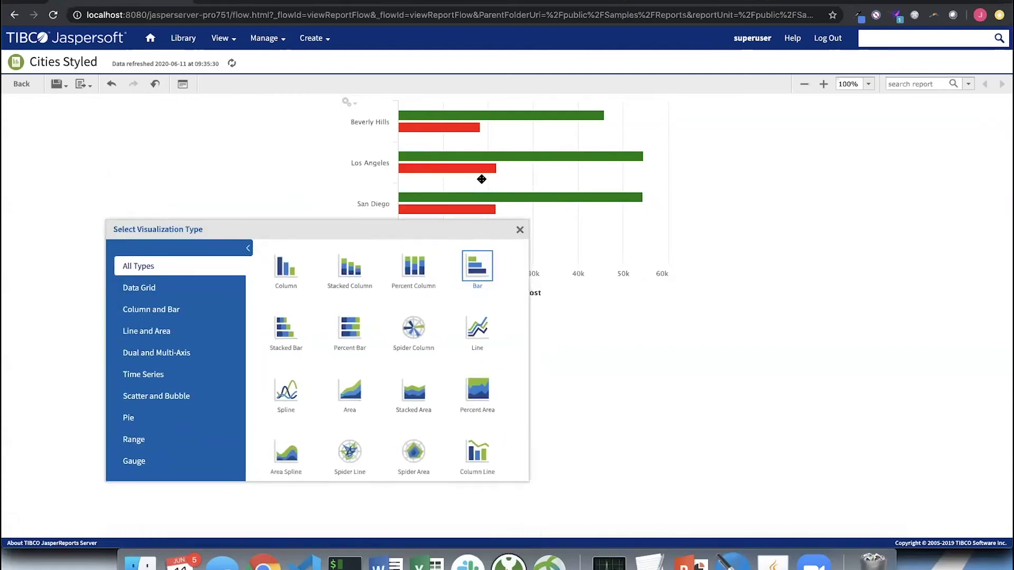
{"action": "left_click", "coordinate": [349, 231]}
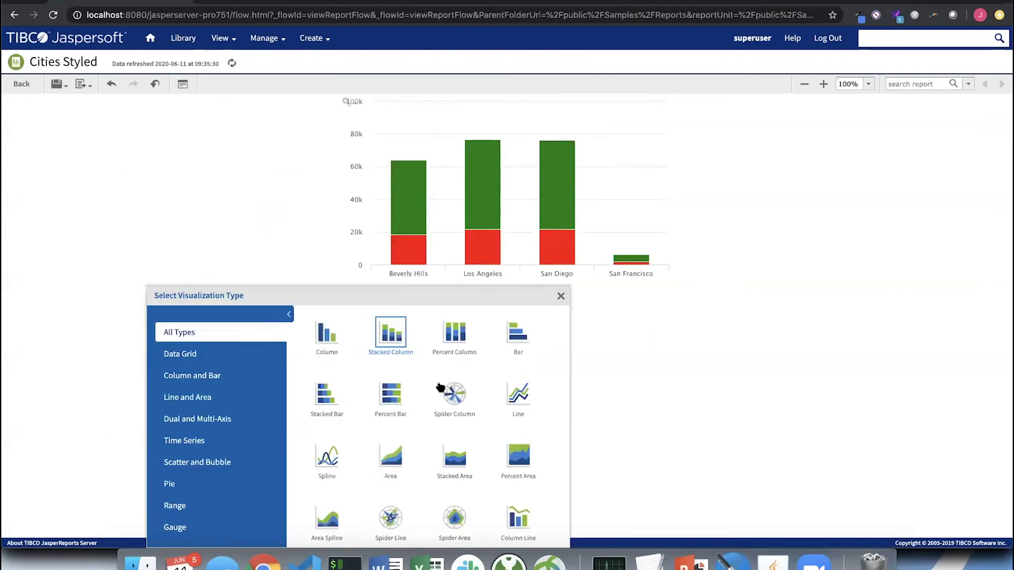
Step: Set the Cities Styled chart's visualization type to Stacked Bar and close the type selector
{"action": "left_click_drag", "start_coordinate": [439, 295], "coordinate": [396, 162]}
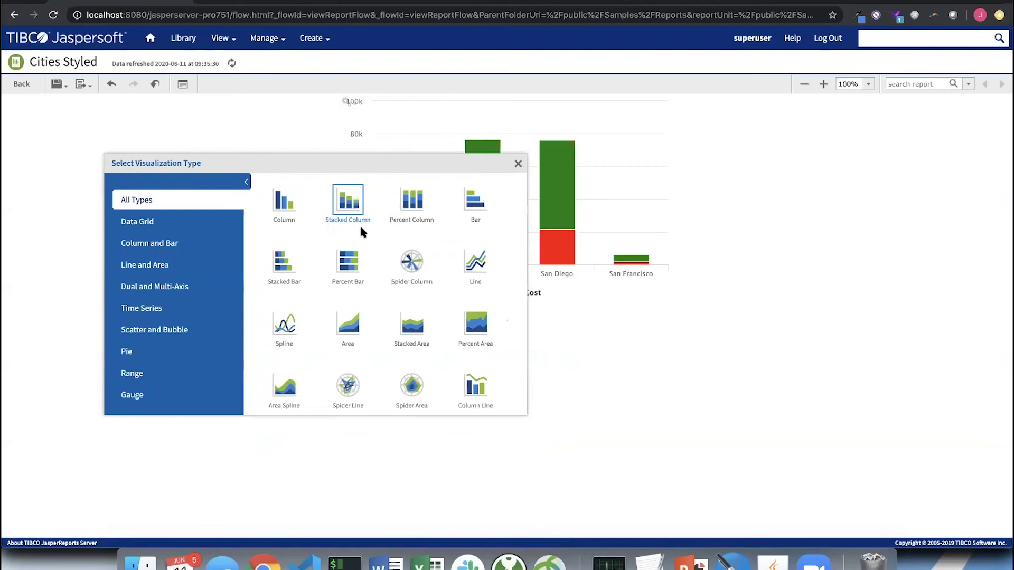
{"action": "scroll", "coordinate": [363, 232], "scroll_direction": "down", "scroll_amount": 1}
{"action": "left_click", "coordinate": [279, 256]}
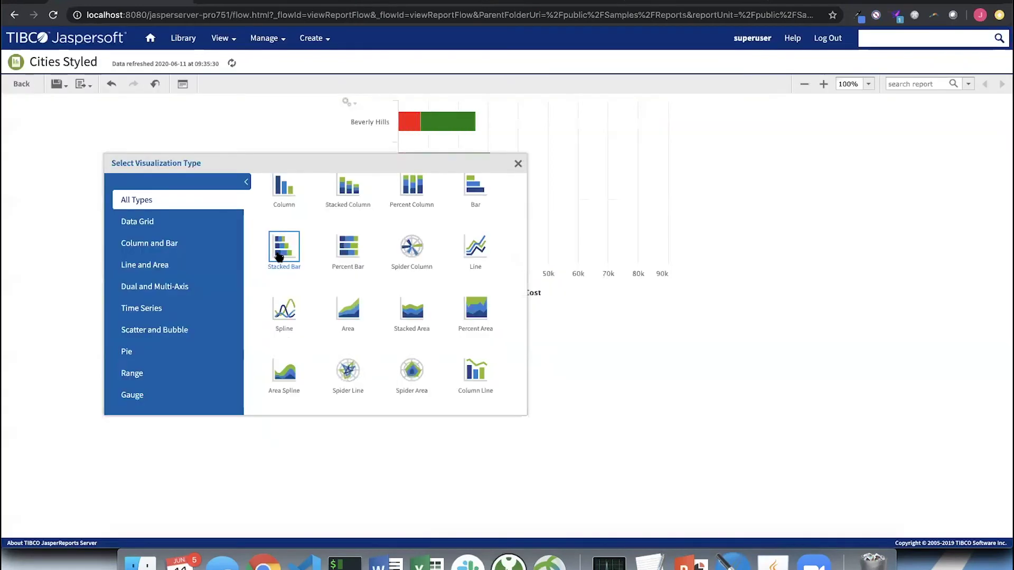
{"action": "mouse_move", "coordinate": [400, 156]}
{"action": "left_mouse_down"}
{"action": "mouse_move", "coordinate": [401, 340]}
{"action": "mouse_move", "coordinate": [390, 155]}
{"action": "left_mouse_up"}
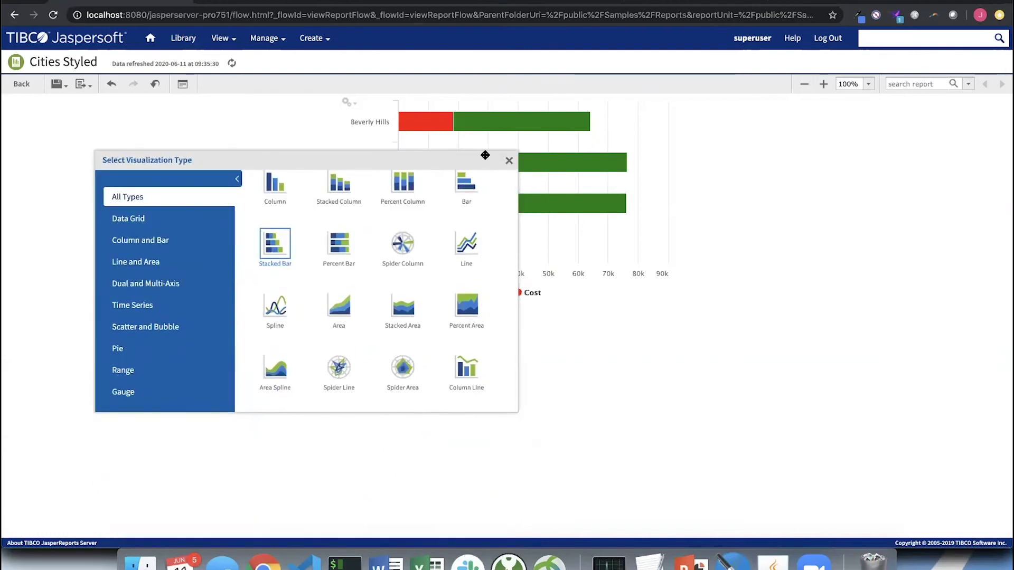
{"action": "left_click", "coordinate": [508, 161]}
Step: Leave the Cities Styled report and return to the repository's Reports folder
{"action": "mouse_move", "coordinate": [346, 102]}
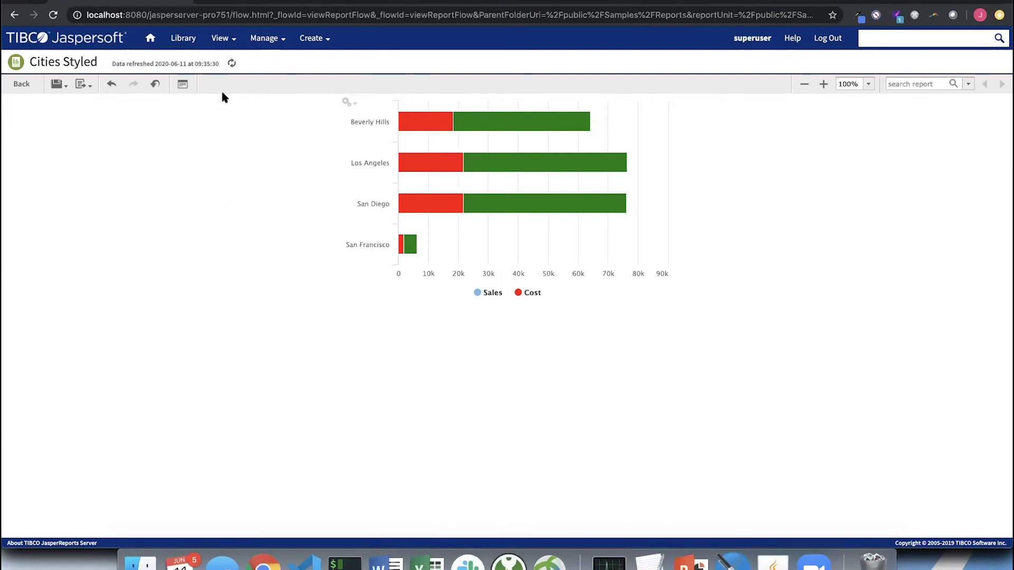
{"action": "mouse_move", "coordinate": [221, 38]}
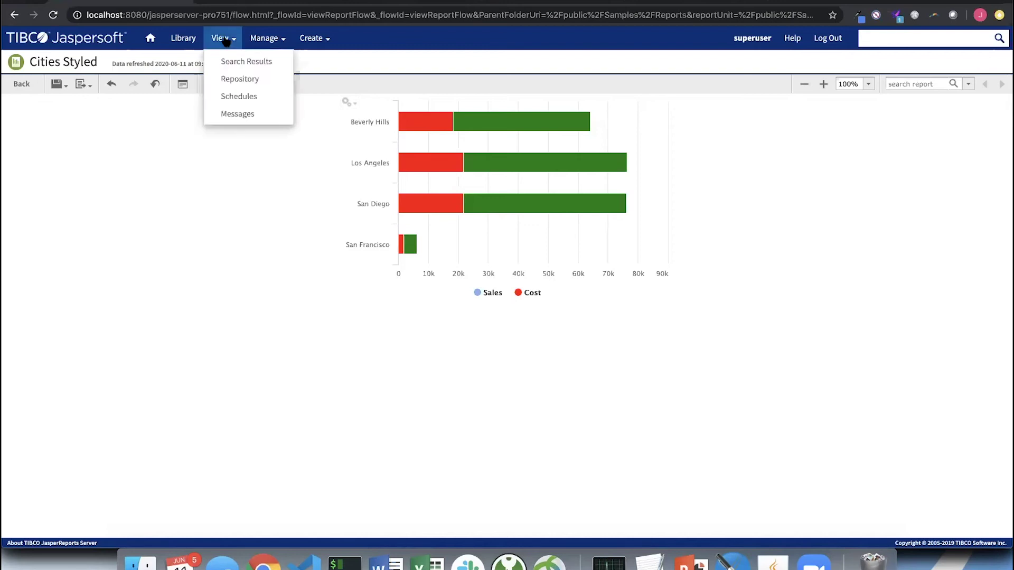
{"action": "left_click", "coordinate": [232, 80]}
{"action": "left_click", "coordinate": [608, 94]}
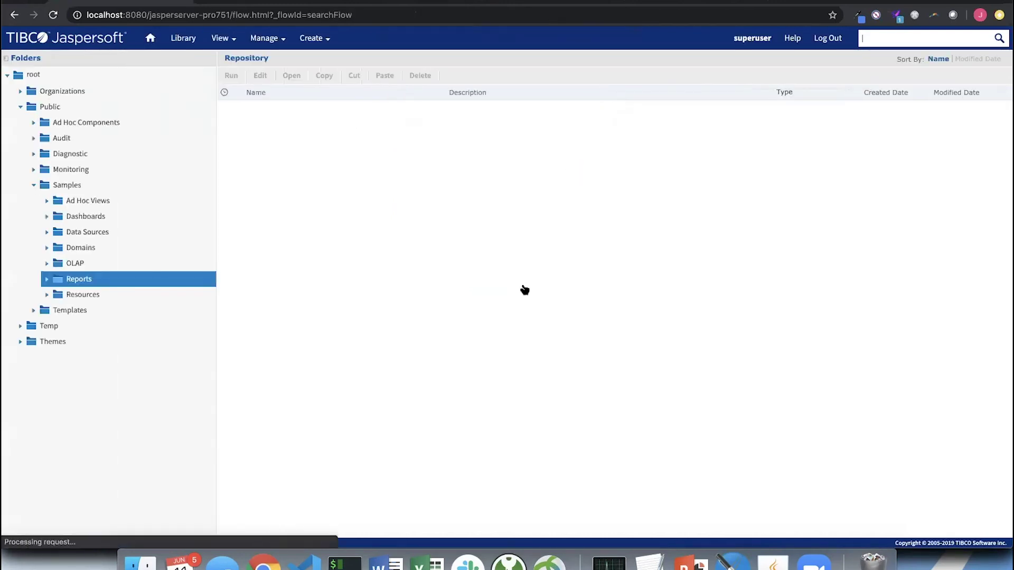